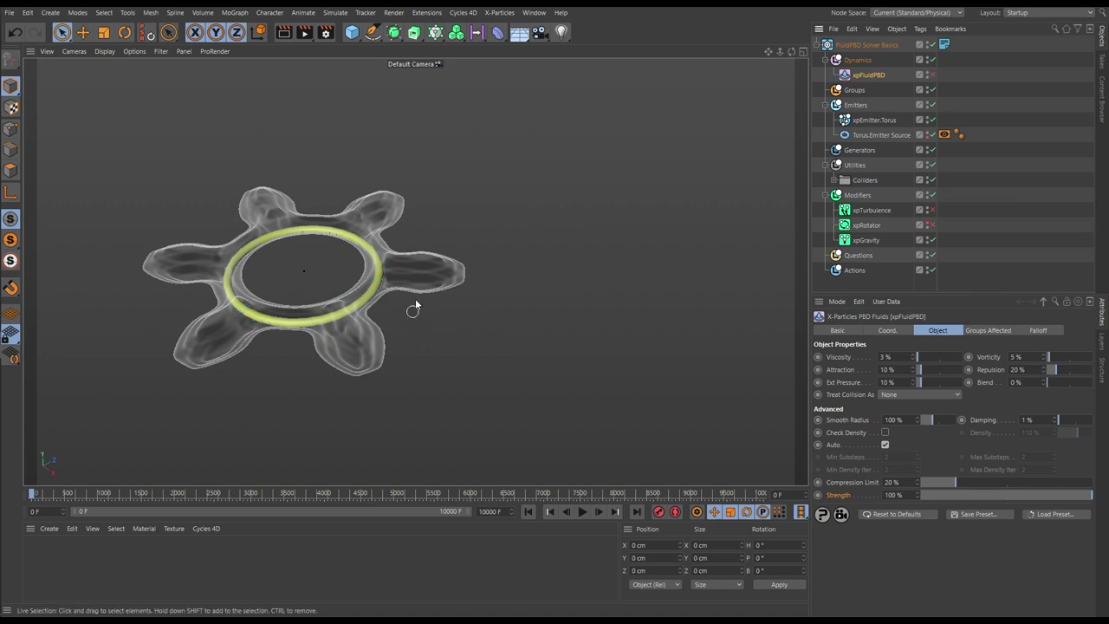
Examine the torus emitter source and the surrounding collider mesh, including the objects inside the Colliders folder
left_click_drag(388, 326, 337, 352, "alt")
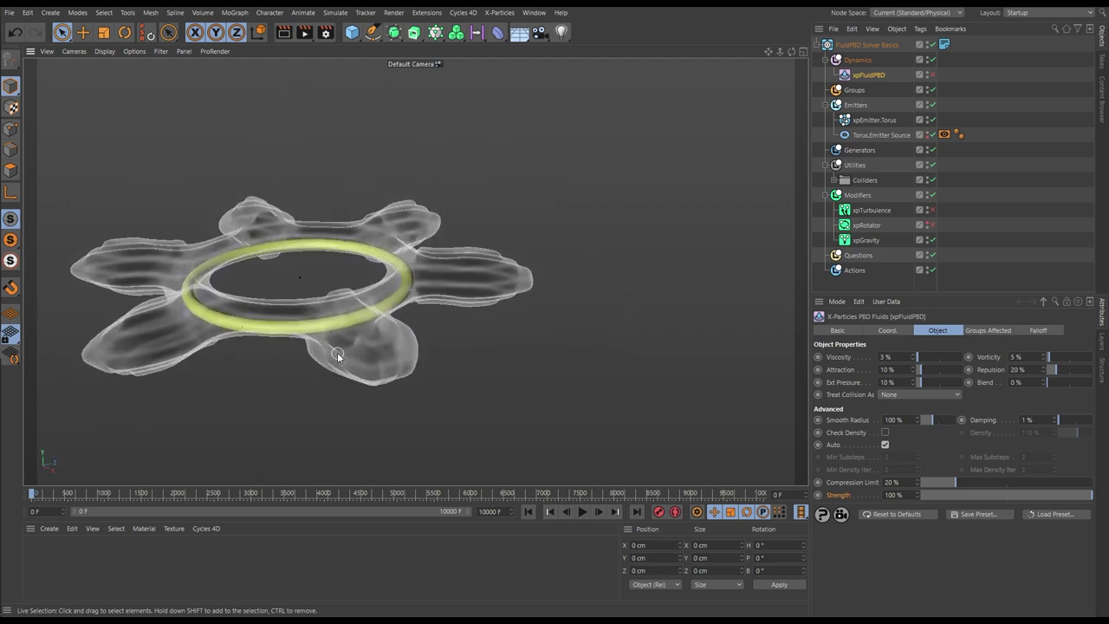
left_click(835, 181)
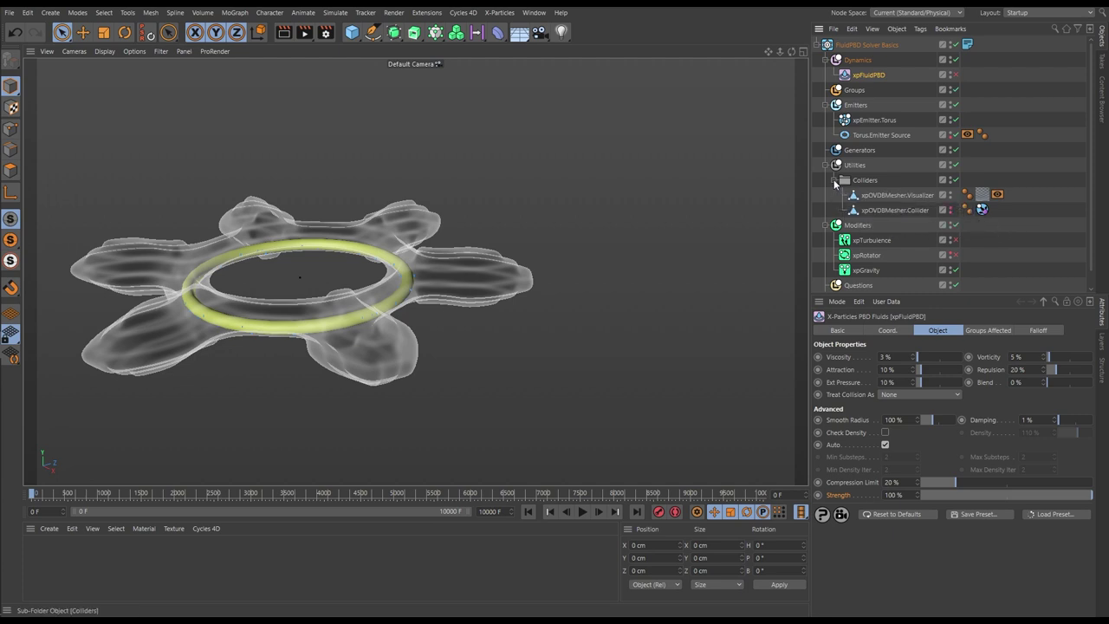
left_click(836, 181)
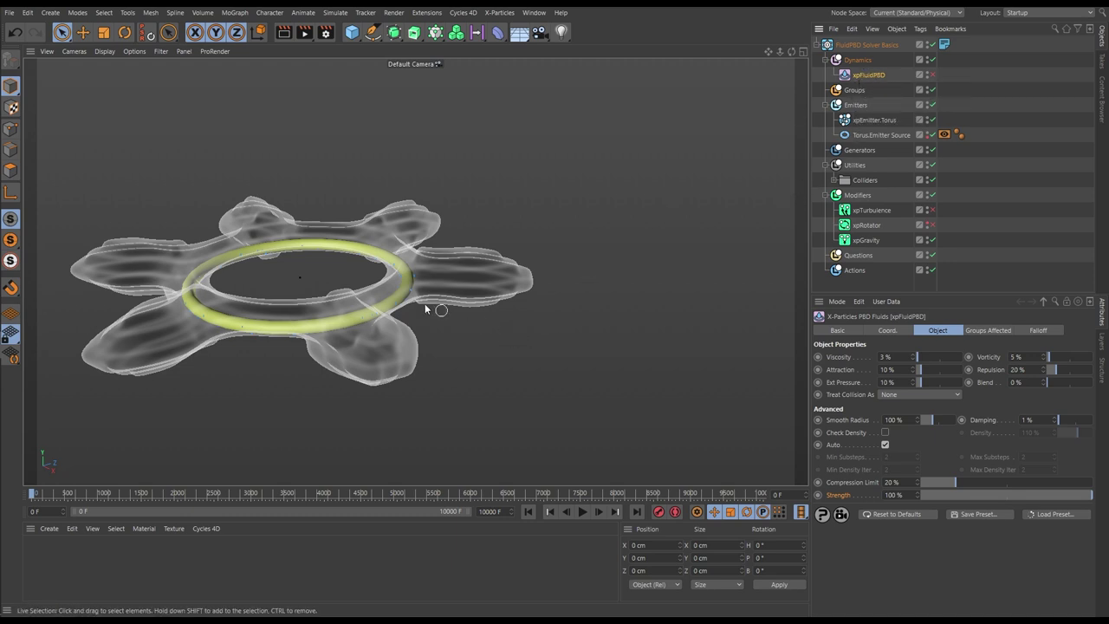
left_click_drag(426, 278, 383, 282, "alt")
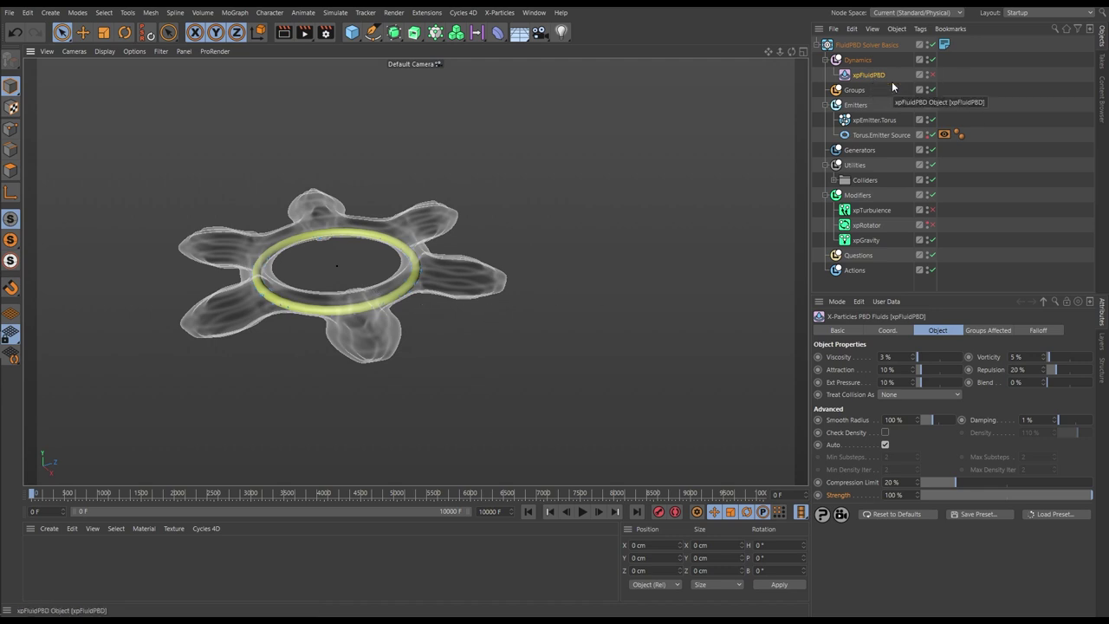
right_click_drag(401, 304, 491, 314, "alt")
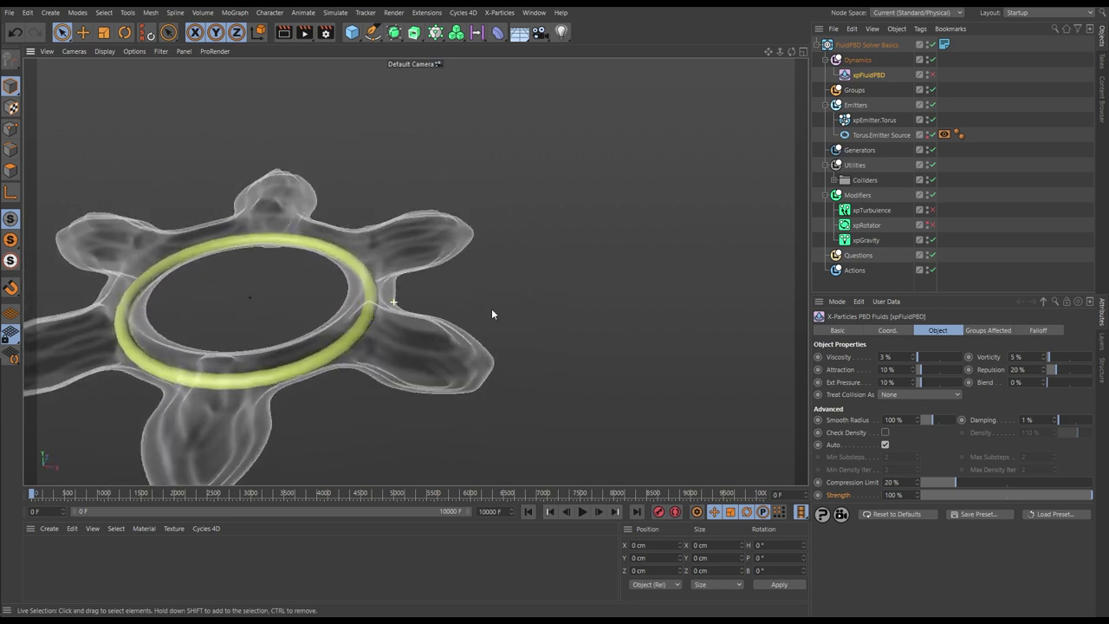
Play the simulation with xpFluidPBD disabled and examine the particles inside the collider from above and from the side
left_click_drag(492, 314, 401, 318, "alt")
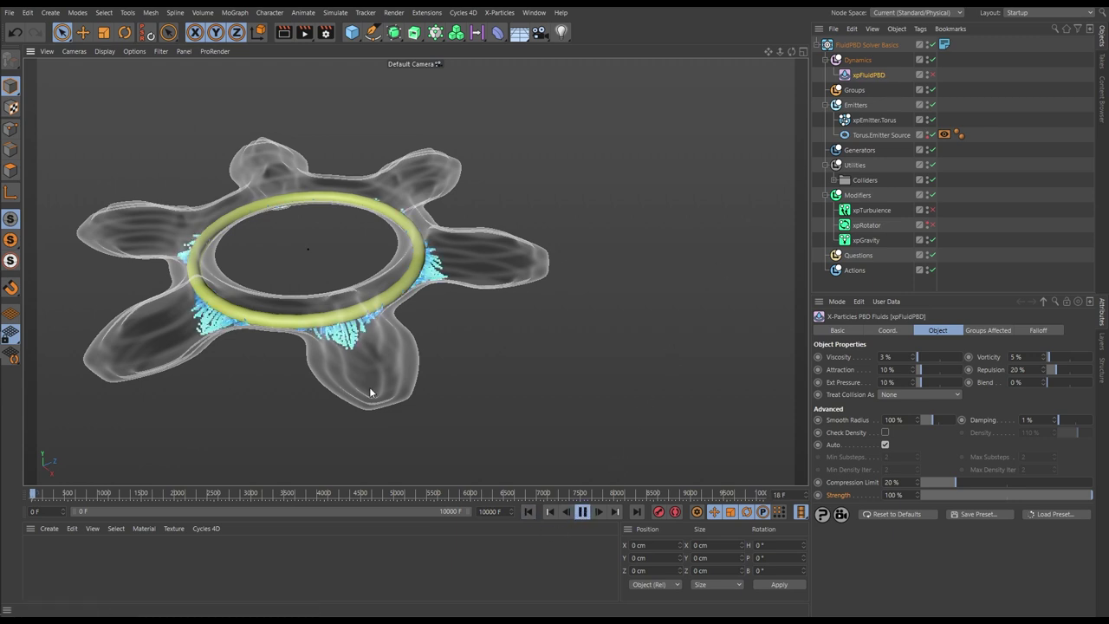
left_click_drag(371, 384, 378, 368, "alt")
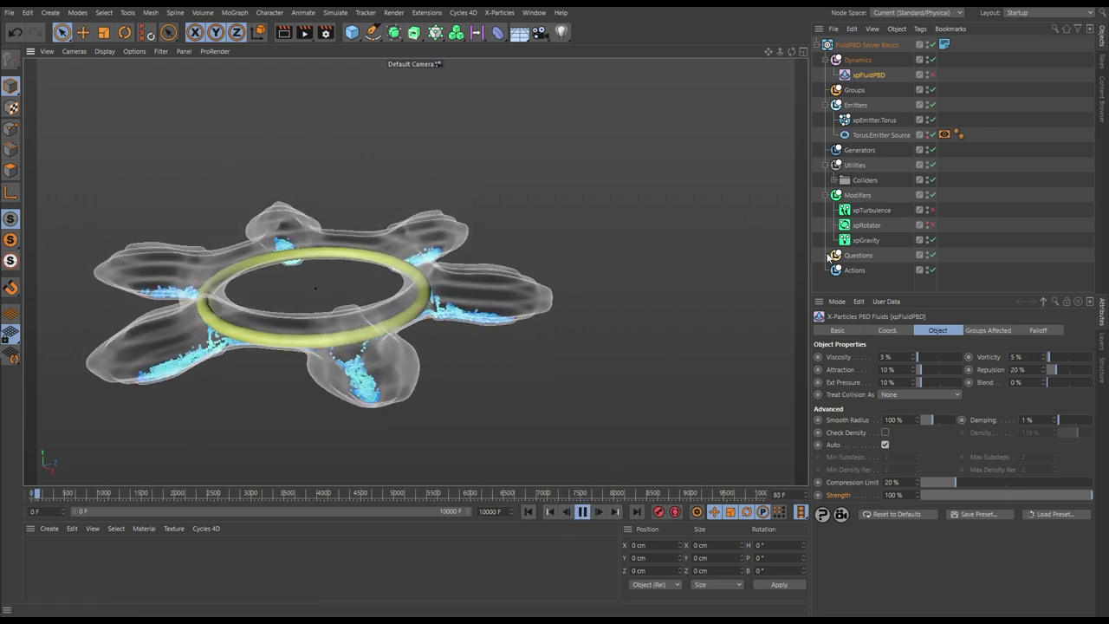
left_click_drag(335, 398, 336, 363, "alt")
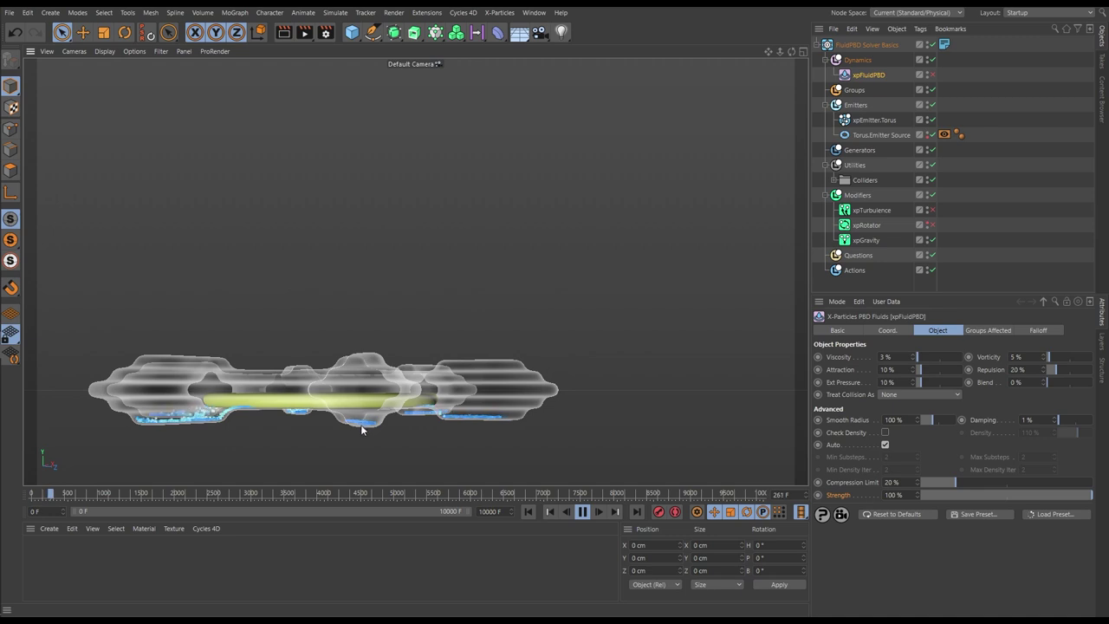
mouse_move(371, 403)
left_mouse_down("alt")
mouse_move(371, 438)
mouse_move(360, 377)
mouse_move(383, 357)
mouse_move(393, 404)
mouse_move(386, 386)
left_mouse_up("alt")
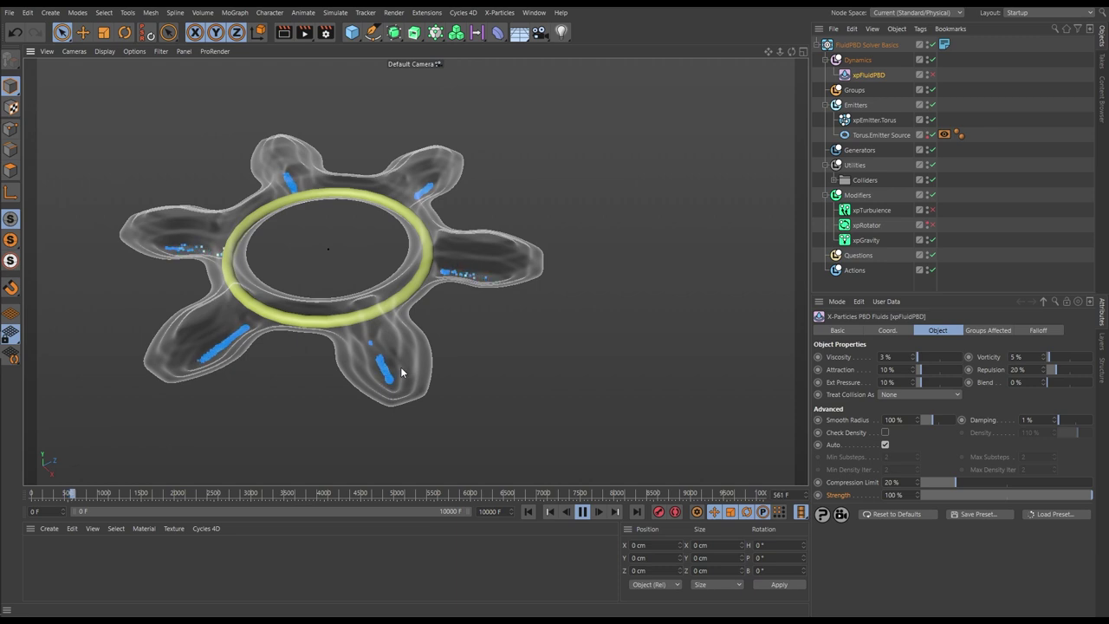
left_click_drag(400, 372, 385, 335, "alt")
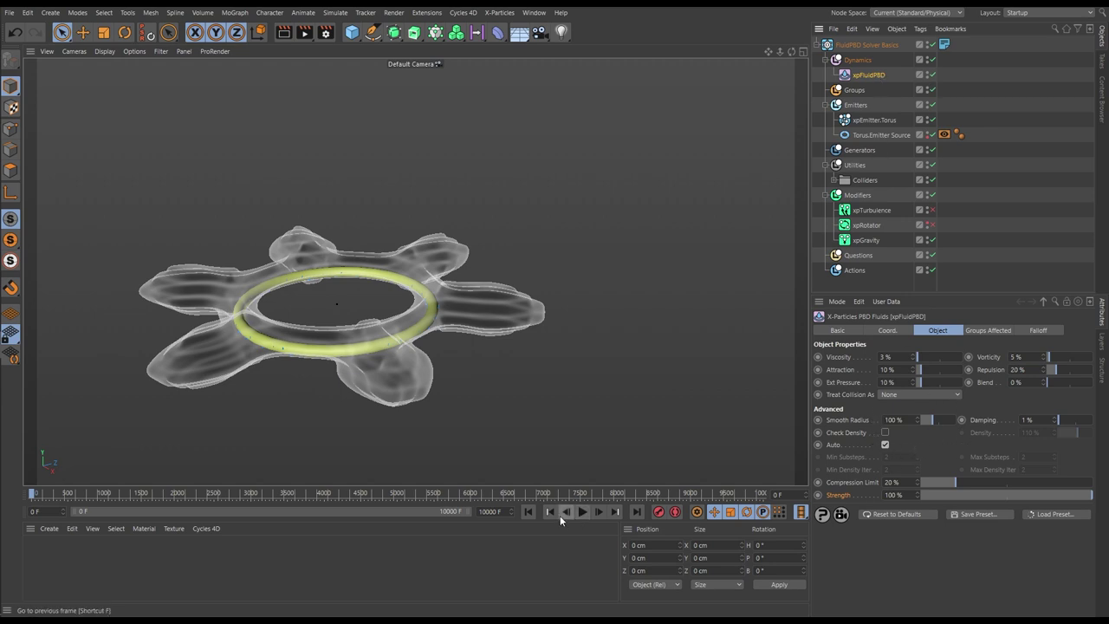
Enable the xpFluidPBD solver and replay the simulation, examining the particles inside the collider from above and from the side
left_click(581, 512)
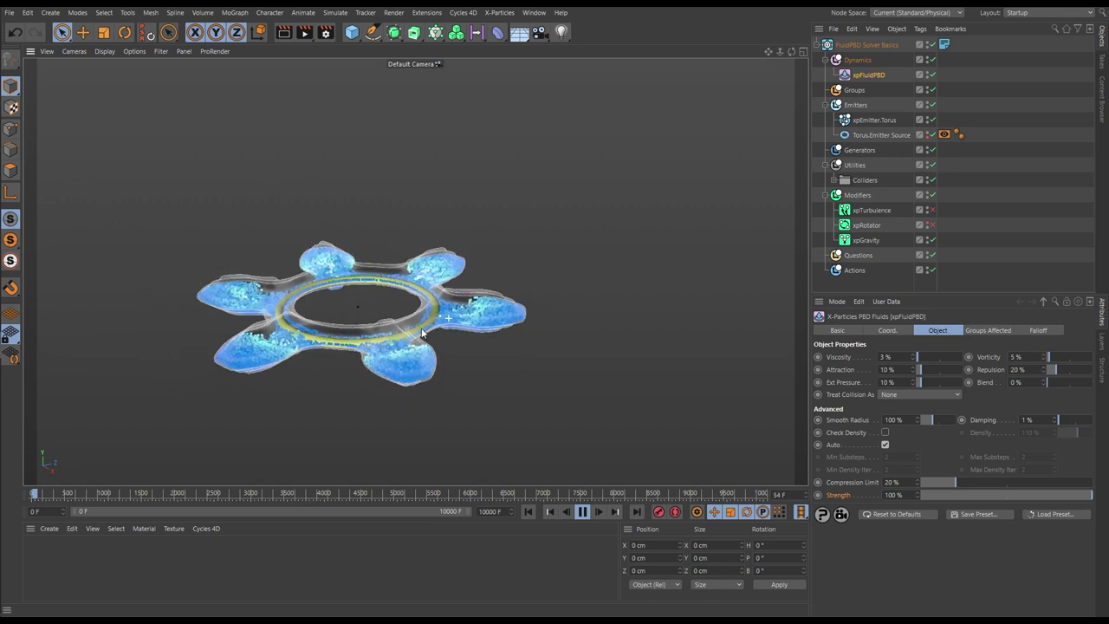
left_click_drag(450, 323, 393, 346, "alt")
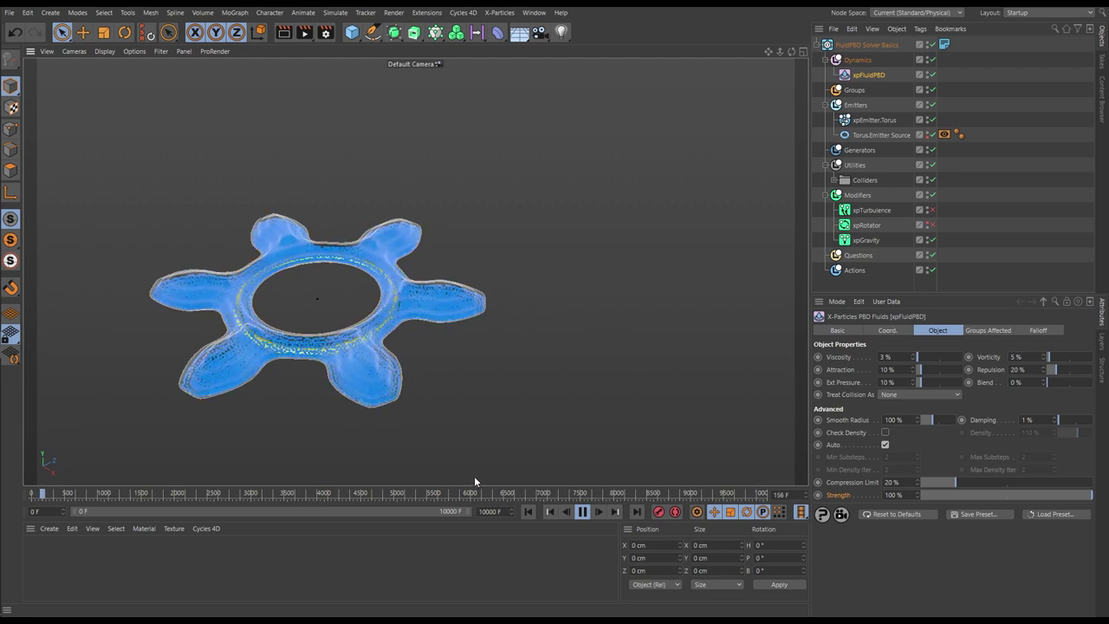
left_click(525, 512)
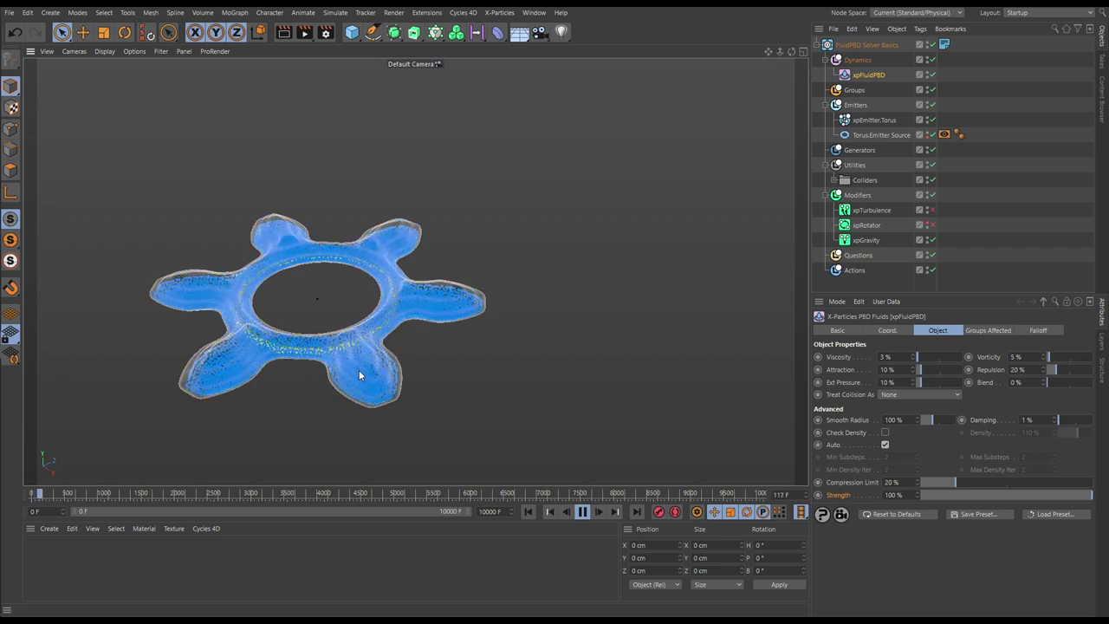
left_click_drag(359, 373, 353, 297, "alt")
left_click_drag(368, 386, 416, 272, "alt")
left_click_drag(367, 356, 430, 360, "alt")
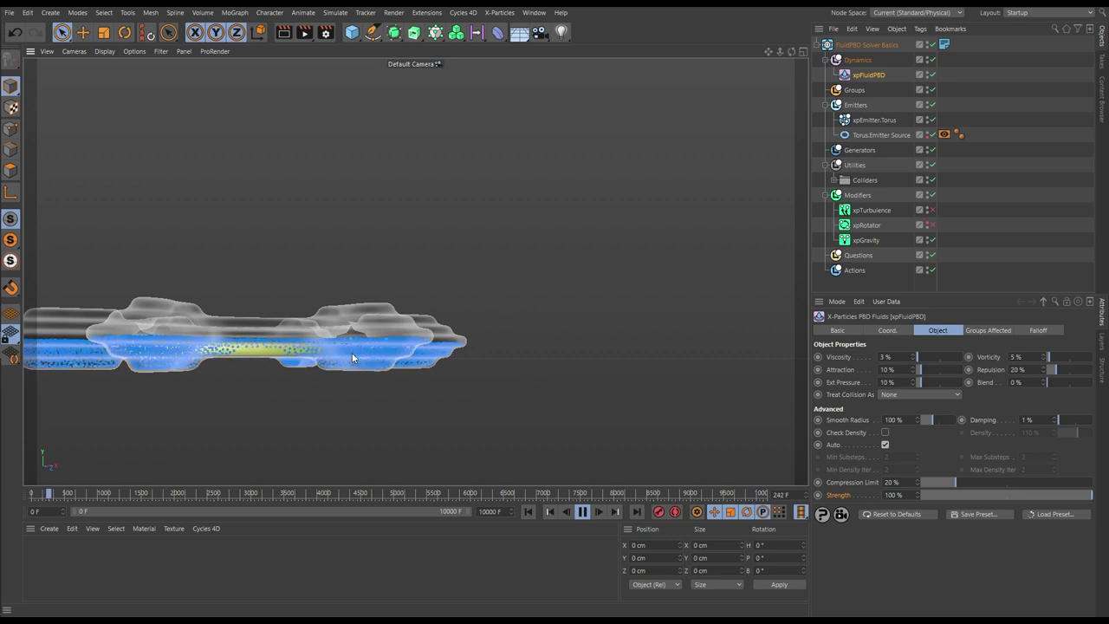
left_click_drag(376, 347, 399, 422, "alt")
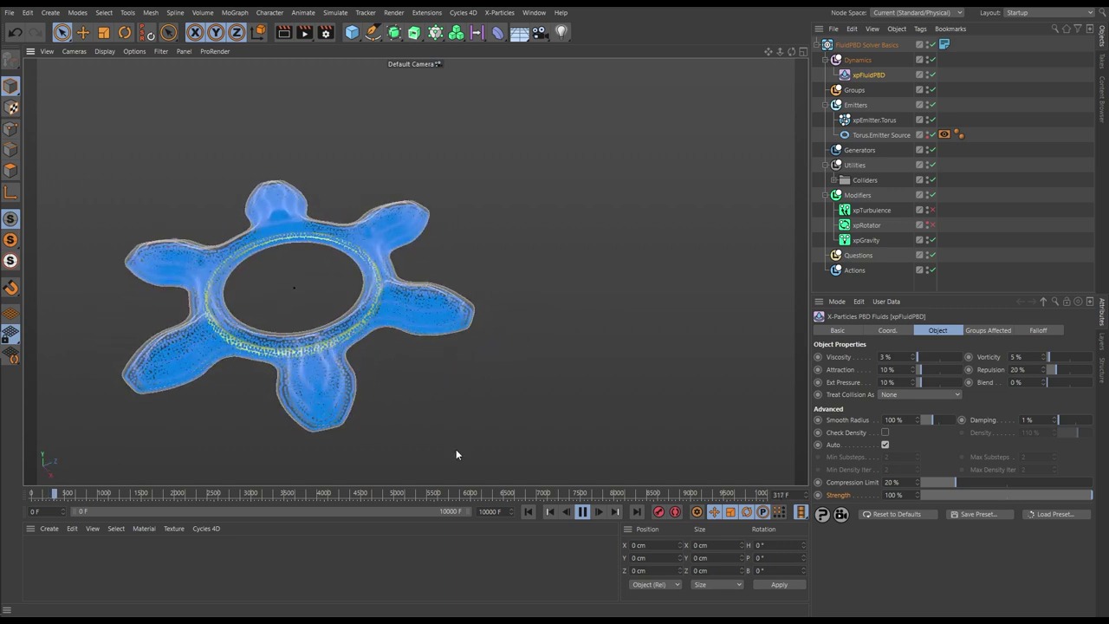
left_click(528, 513)
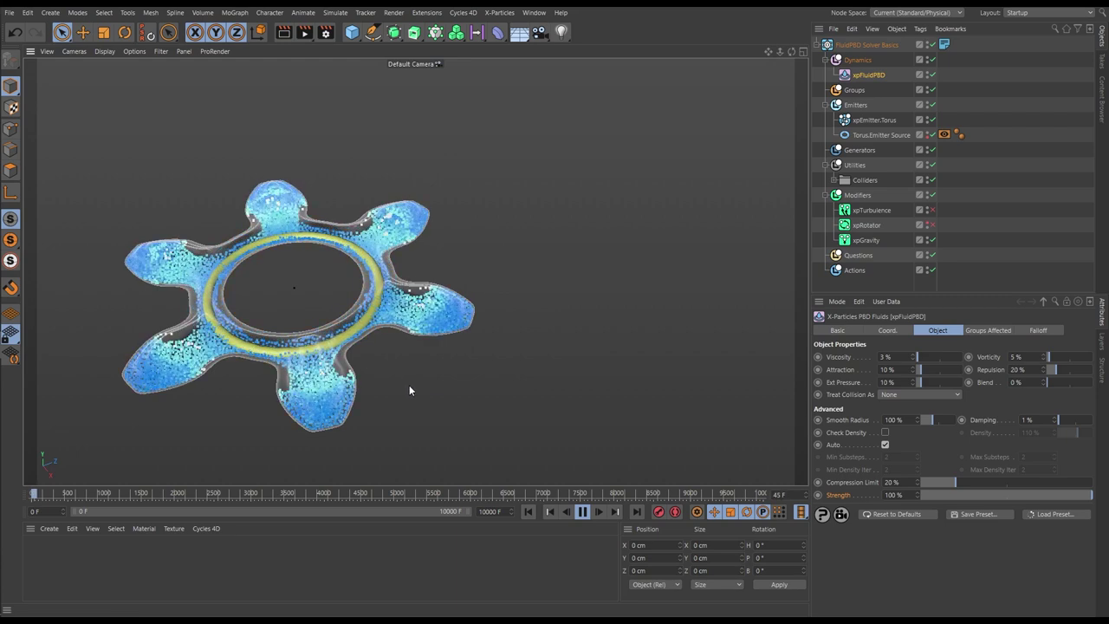
left_click(582, 512)
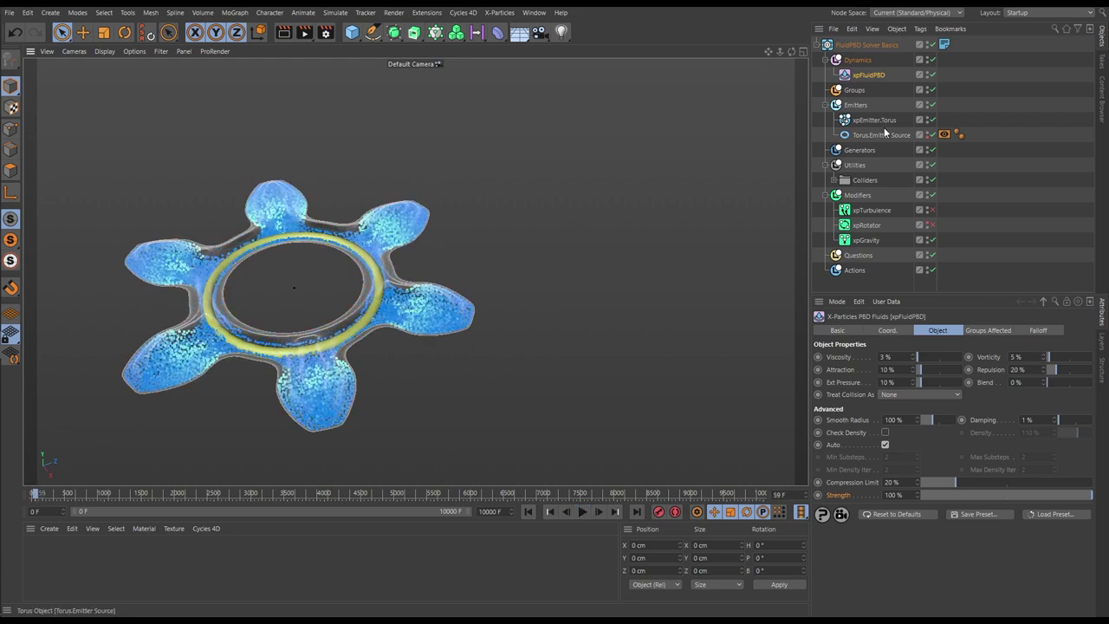
Set the End Emit of xpEmitter.Torus to 40 F and replay the simulation, checking the collider's fill from several angles
left_click(880, 121)
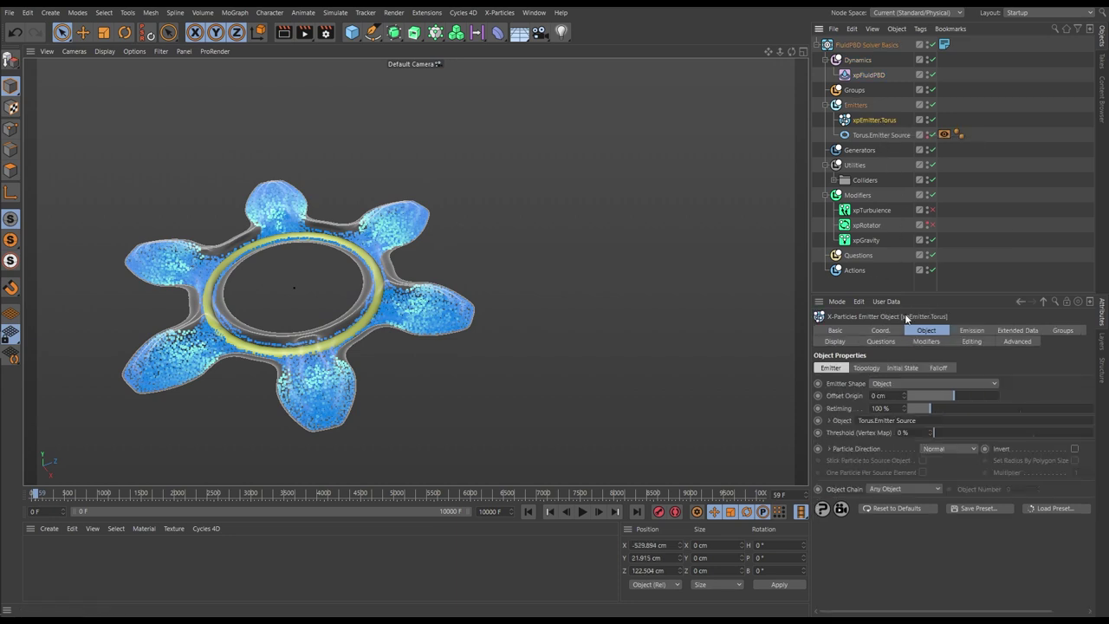
left_click(970, 332)
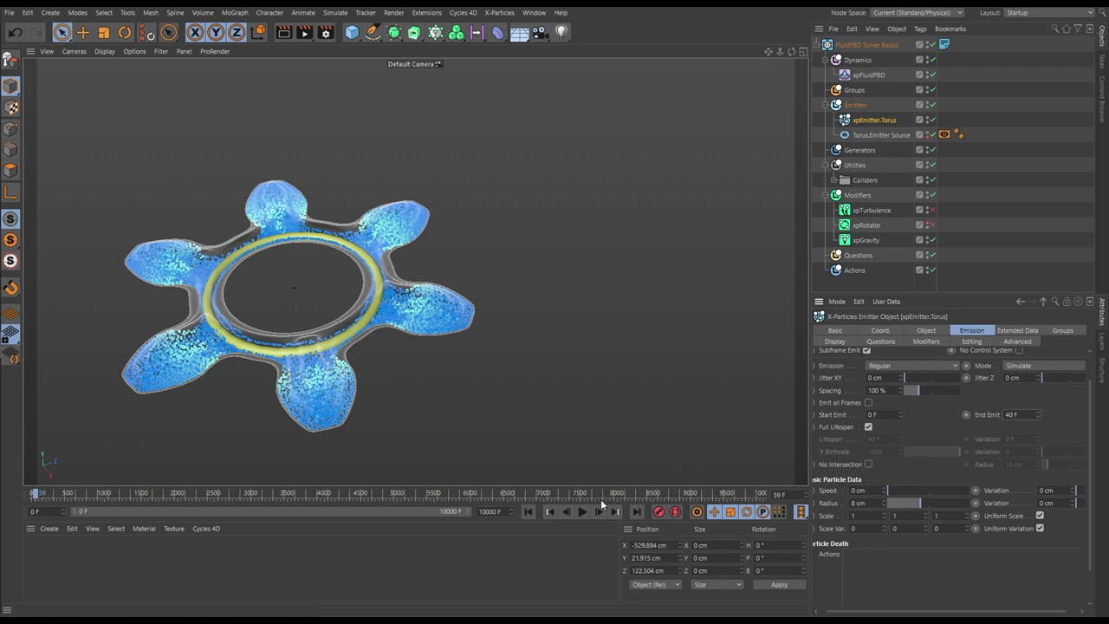
left_click(525, 512)
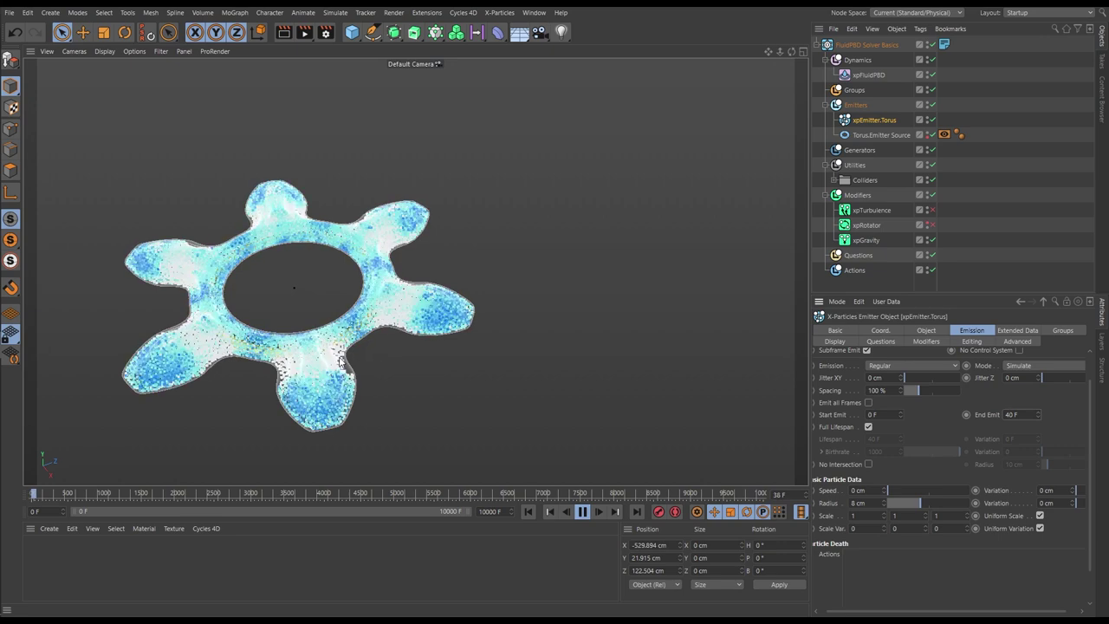
left_click_drag(341, 358, 469, 241, "alt")
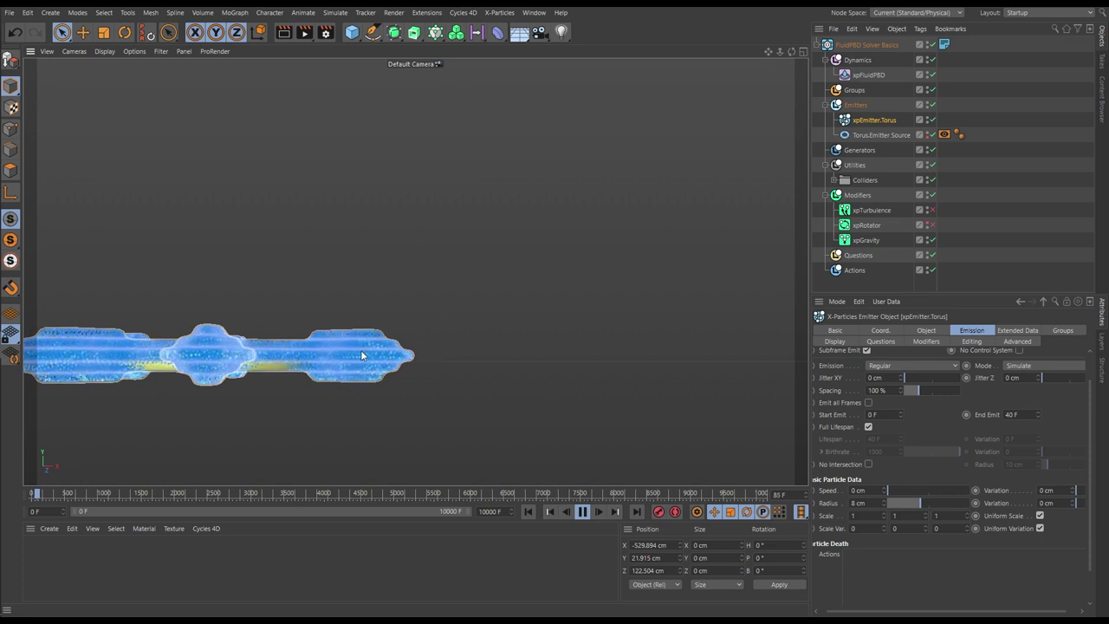
left_click_drag(350, 358, 409, 338, "alt")
left_click_drag(303, 365, 288, 404, "alt")
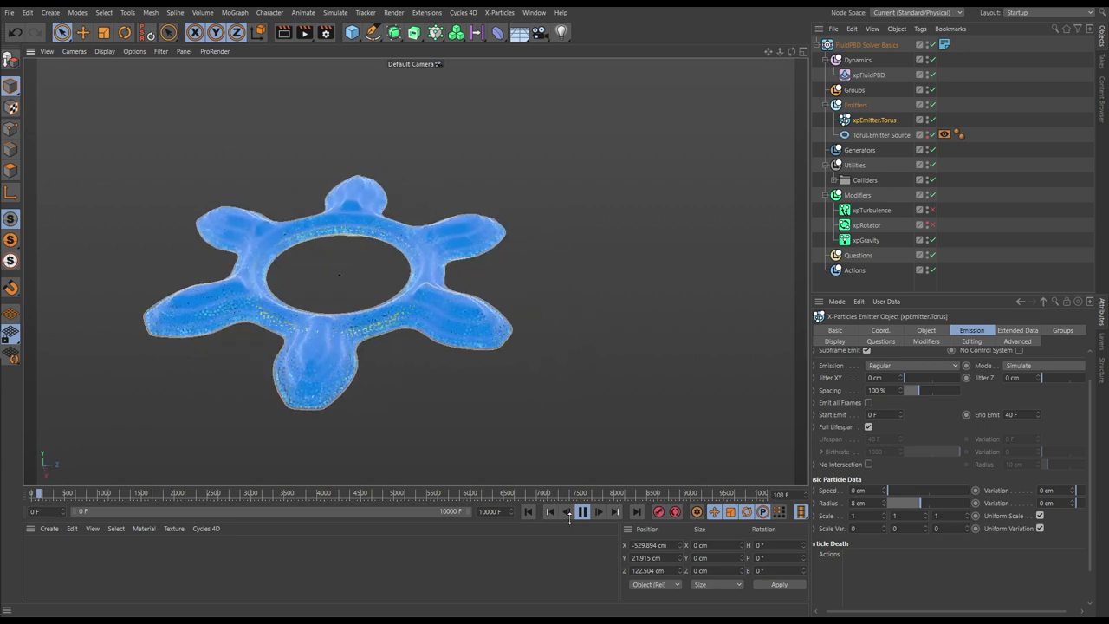
Set the torus emitter's End Emit to 20 F and replay the simulation from the first frame
type("20")
key("Return")
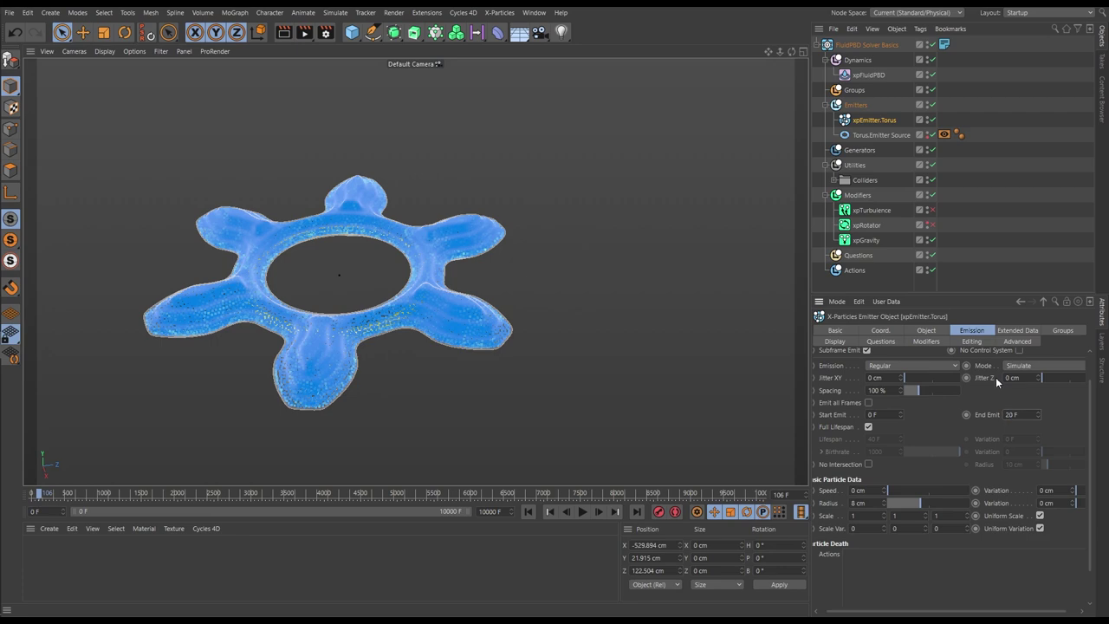
left_click(527, 512)
left_click(583, 511)
left_click_drag(404, 329, 363, 342, "alt")
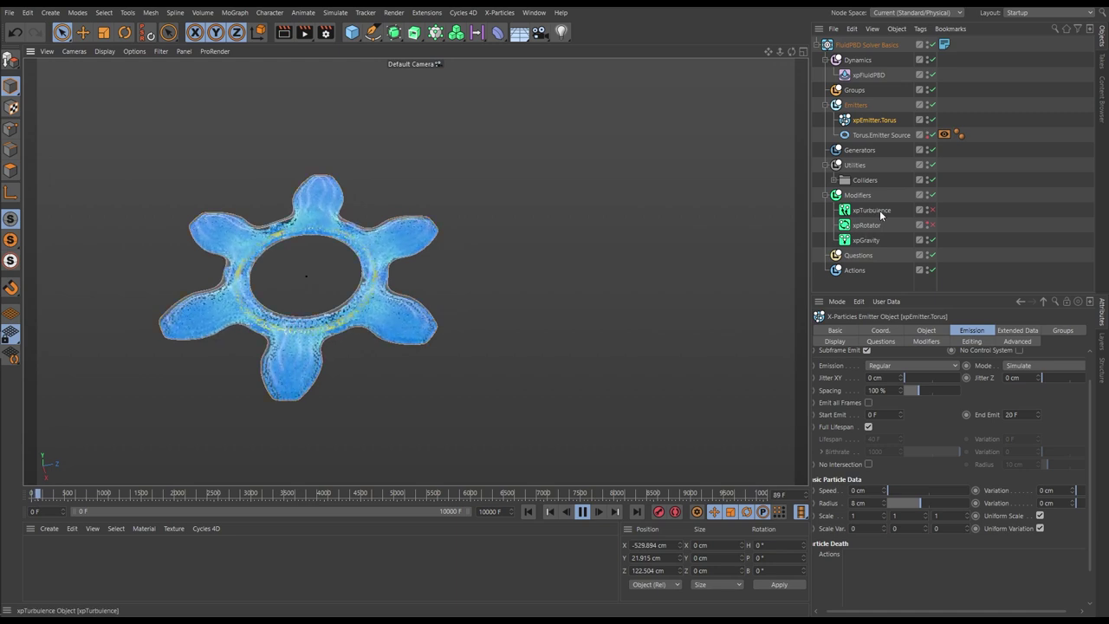
Enable the xpTurbulence and xpRotator modifiers during playback, set the rotator's Rotate Speed to 228°, and stop the simulation
left_click(930, 225)
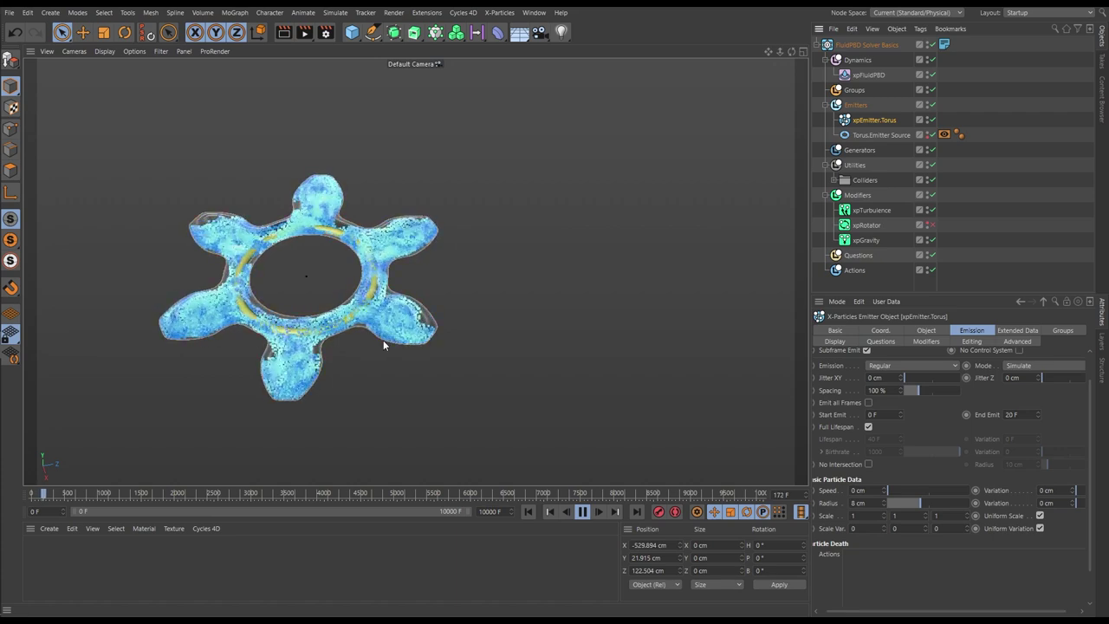
left_click(867, 225)
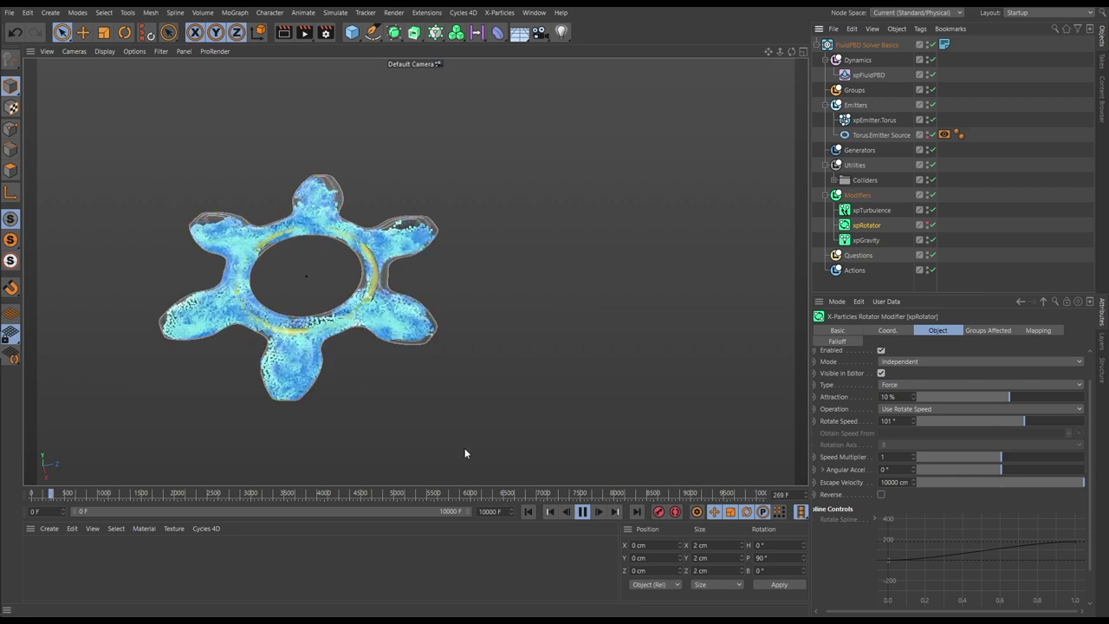
left_click_drag(1025, 423, 1055, 421)
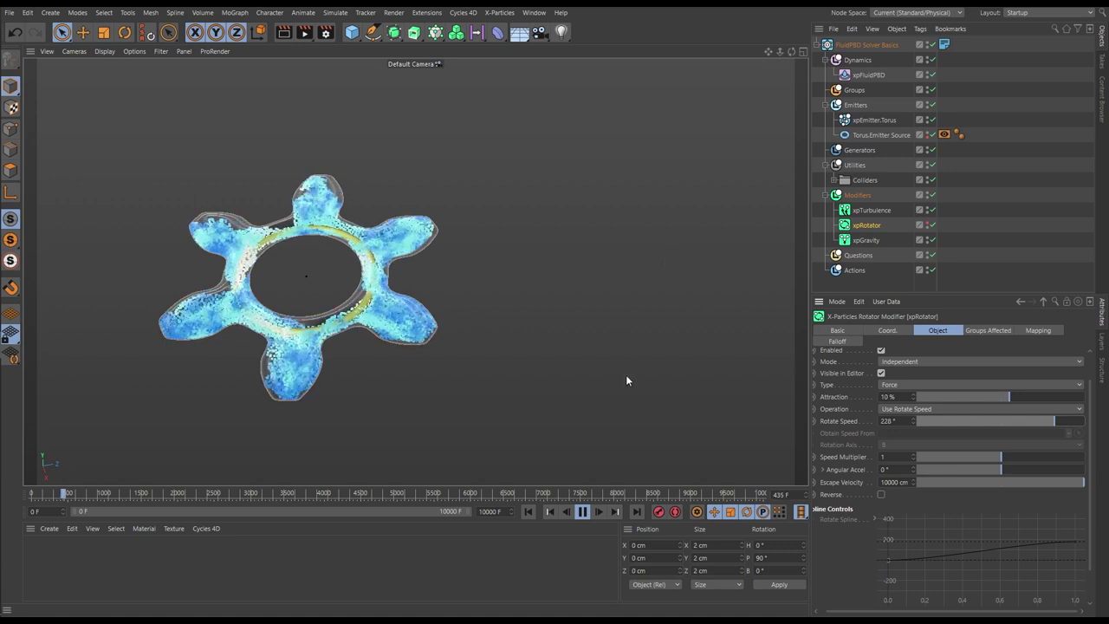
left_click(581, 511)
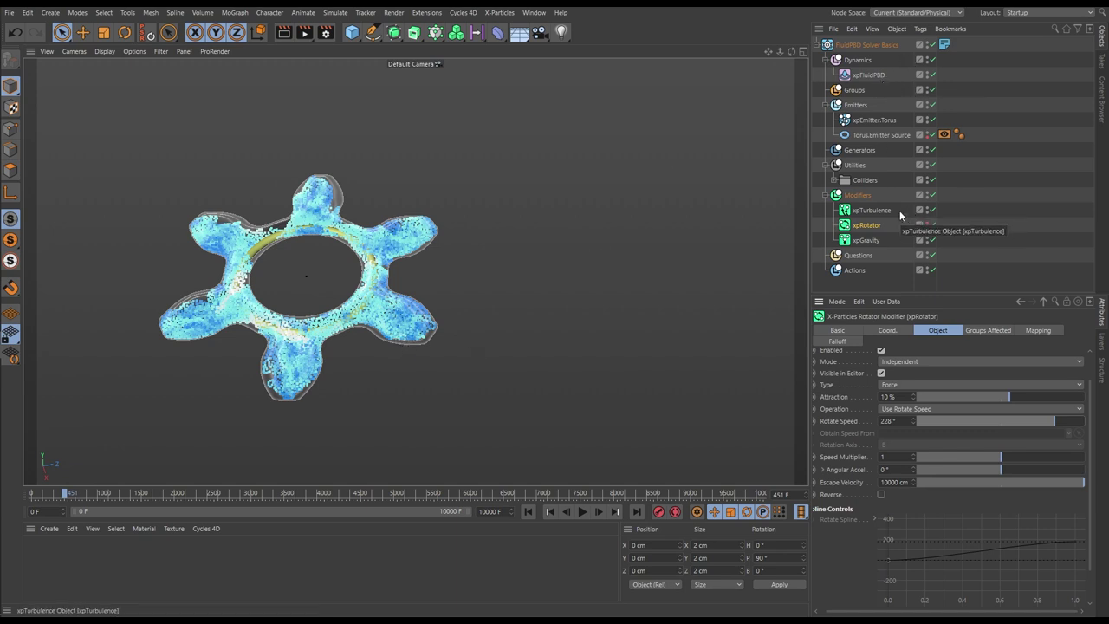
Disable the xpTurbulence and xpRotator modifiers and open the xpFluidPBD object's properties
left_click(931, 210)
left_click(932, 225)
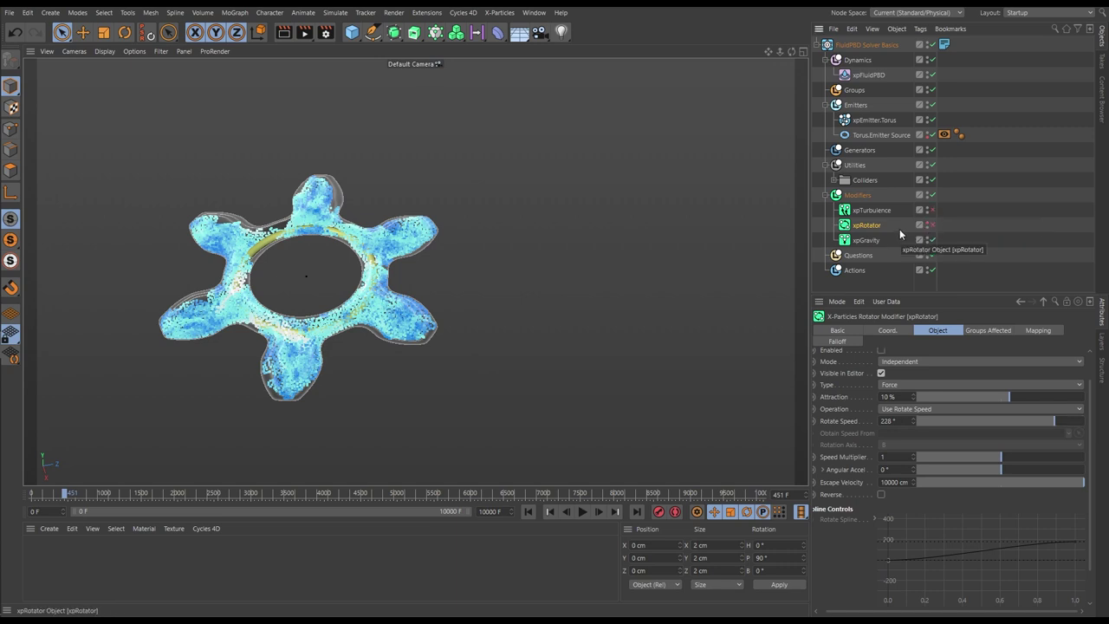
left_click(870, 76)
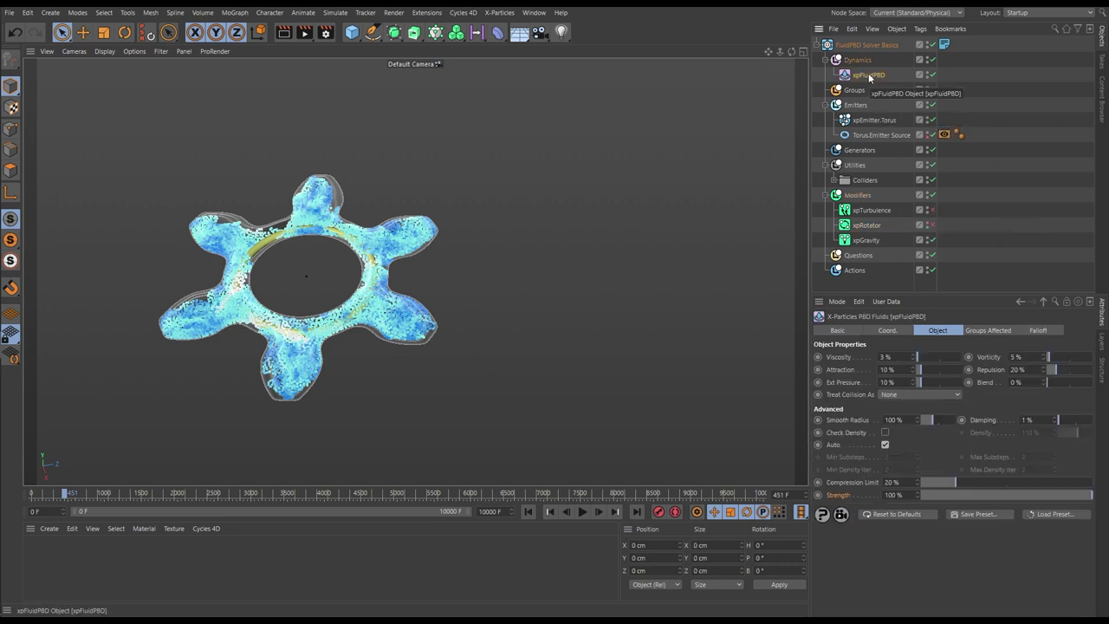
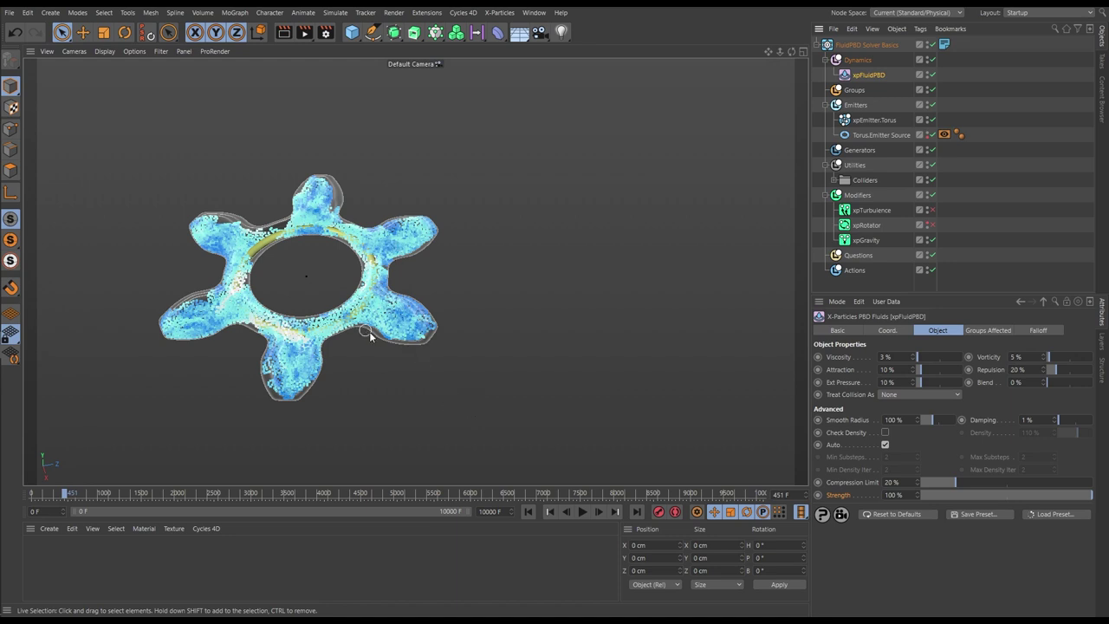
left_click_drag(607, 480, 373, 339, "alt")
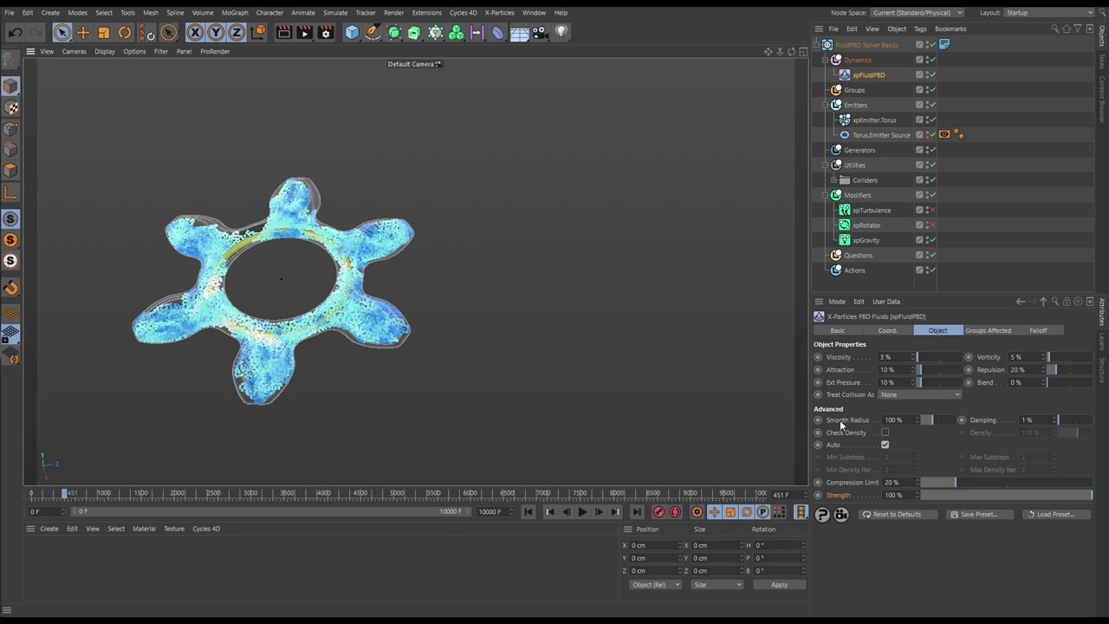
Switch to the open project xpFluidPBD_Intro-Smooth_Radius_v03.c4d and advance its simulation by one frame
left_click(534, 13)
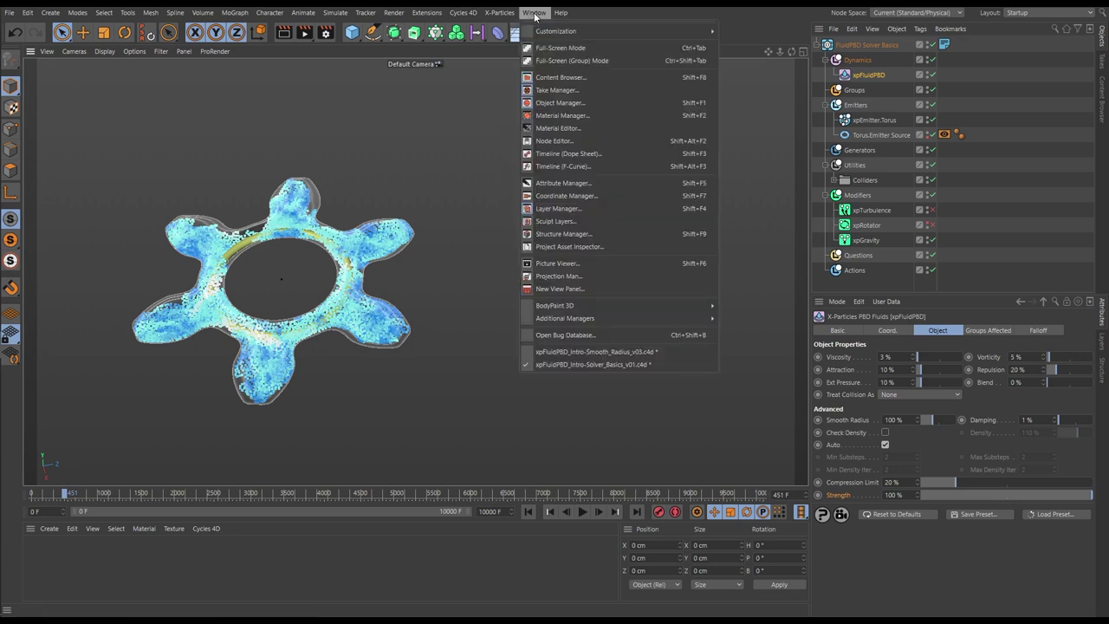
left_click(602, 351)
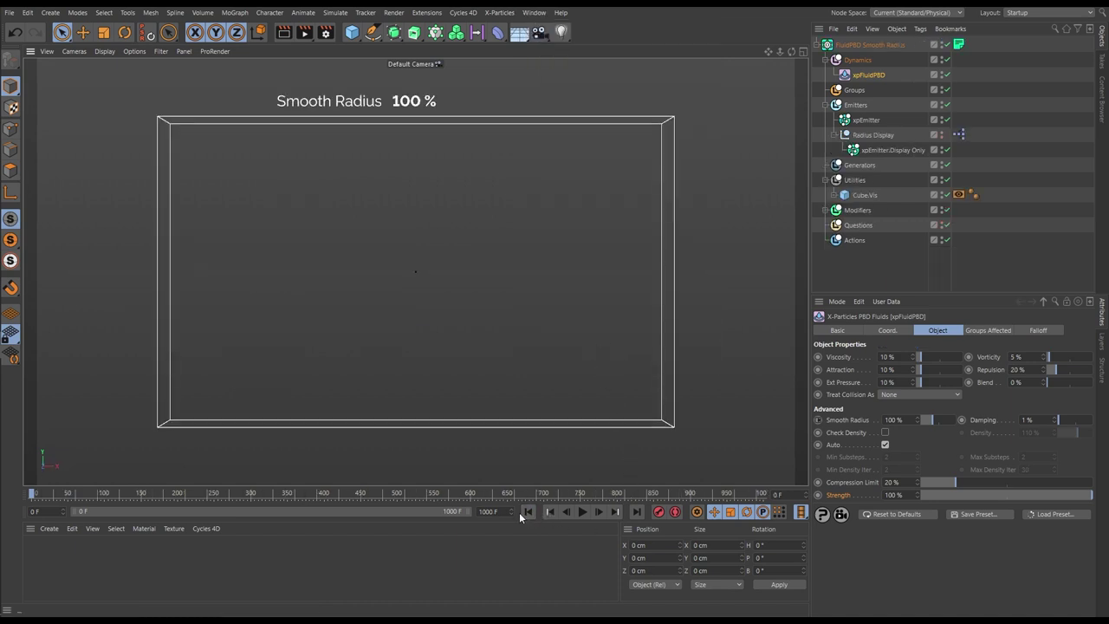
left_click(598, 512)
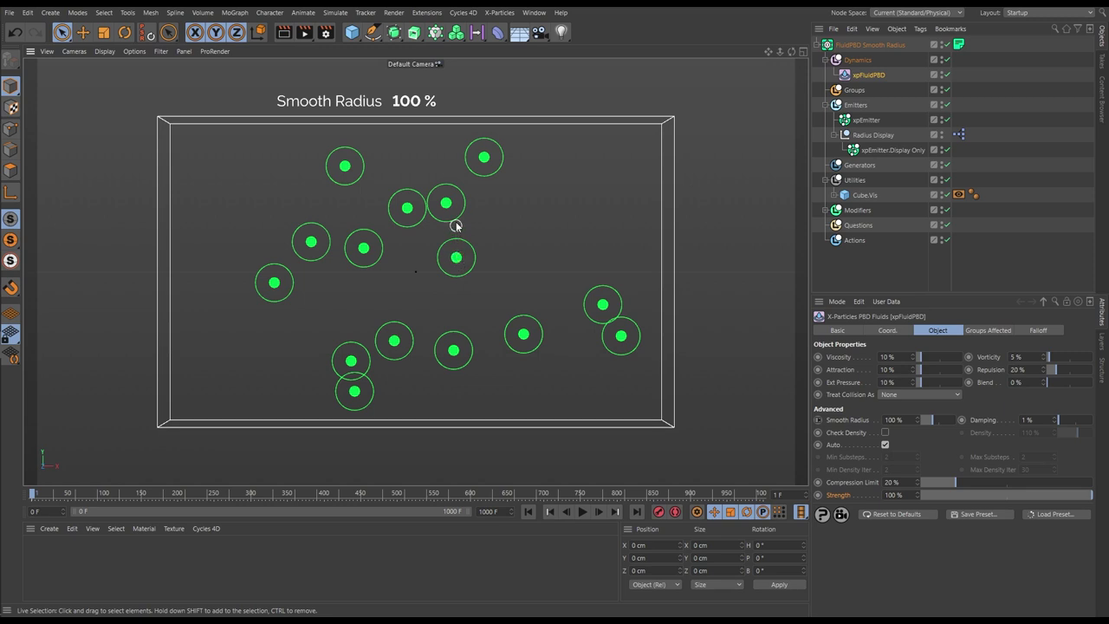
Set the xpFluidPBD object's Smooth Radius to 150%
left_click(884, 420)
type("150")
key("Return")
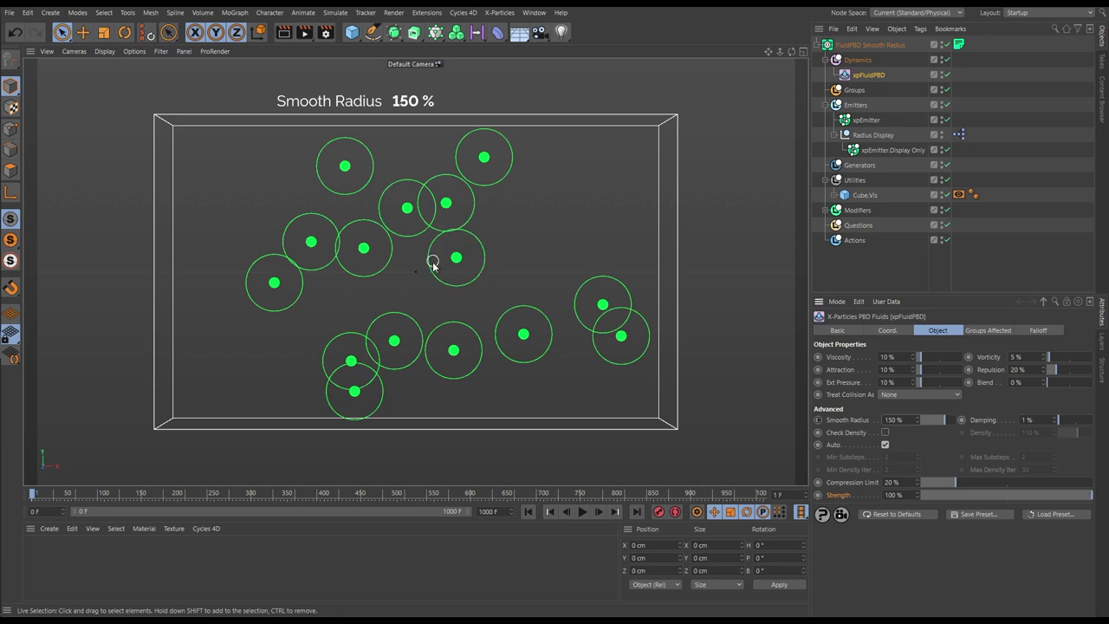
Set the Smooth Radius back to 100%, rewind the simulation, and advance it by one frame
left_click(894, 420)
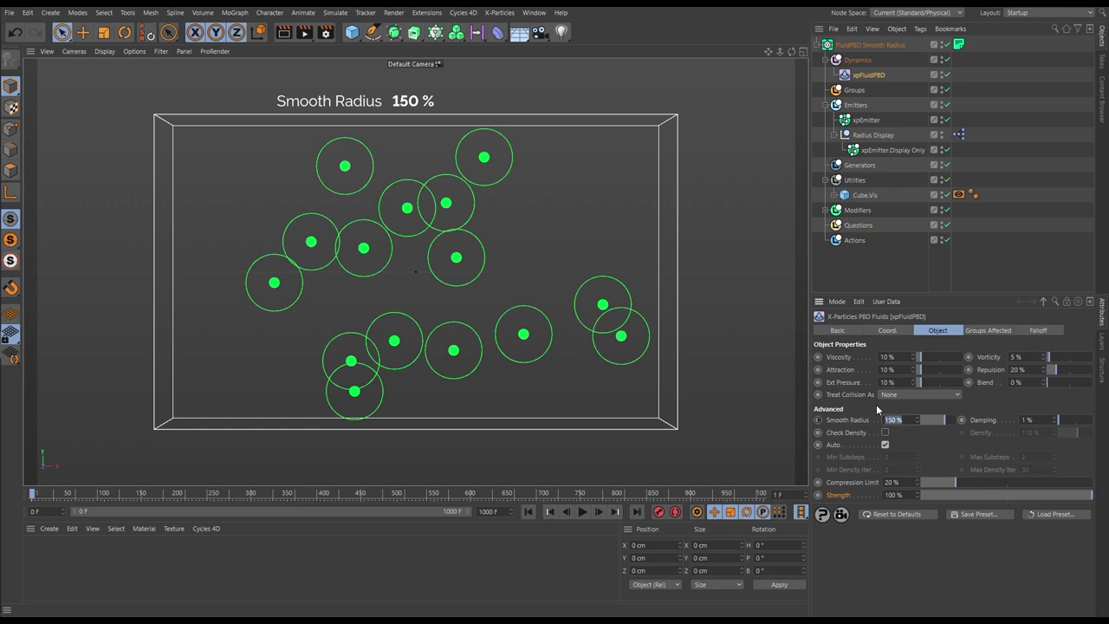
type("100")
key("Return")
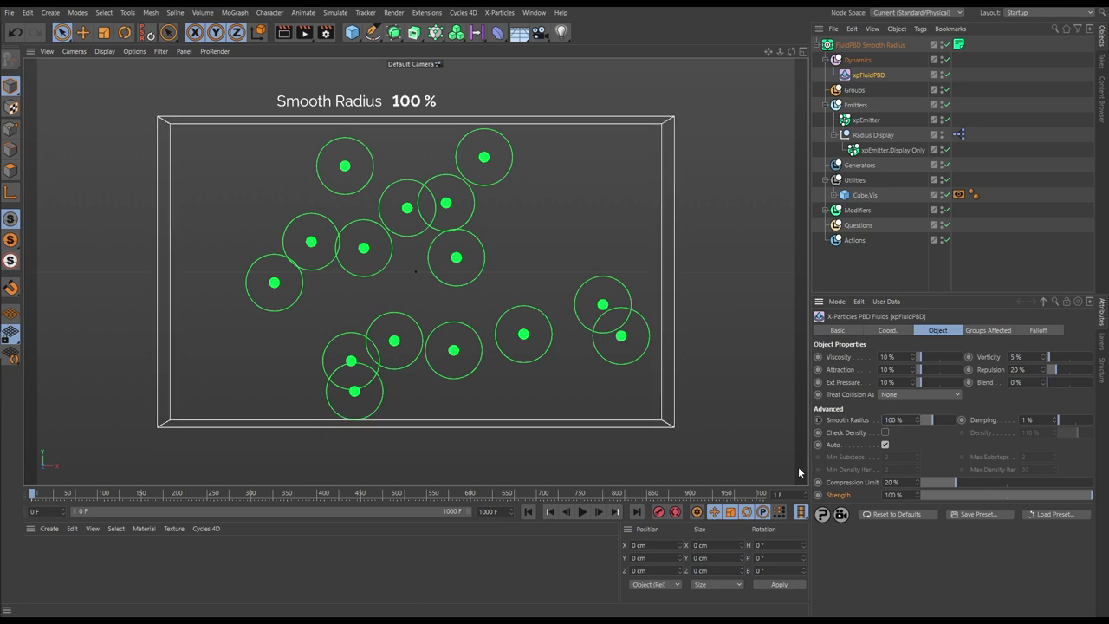
left_click(530, 513)
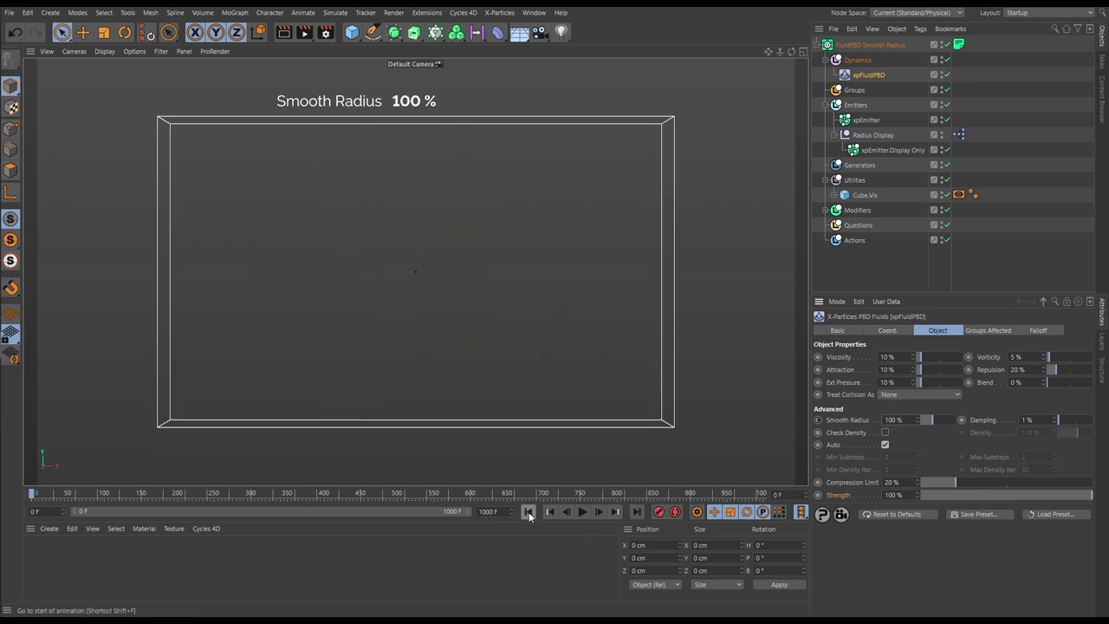
left_click(598, 512)
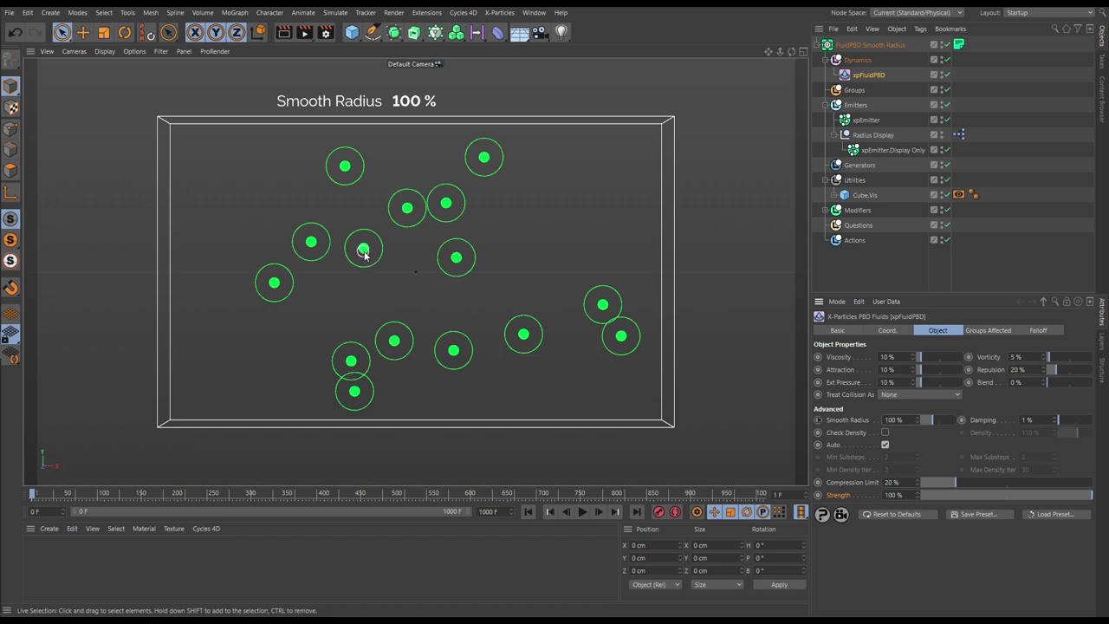
Play the simulation at 100% Smooth Radius to examine particle interaction, restart it from the first frame, and pause it
left_click(582, 511)
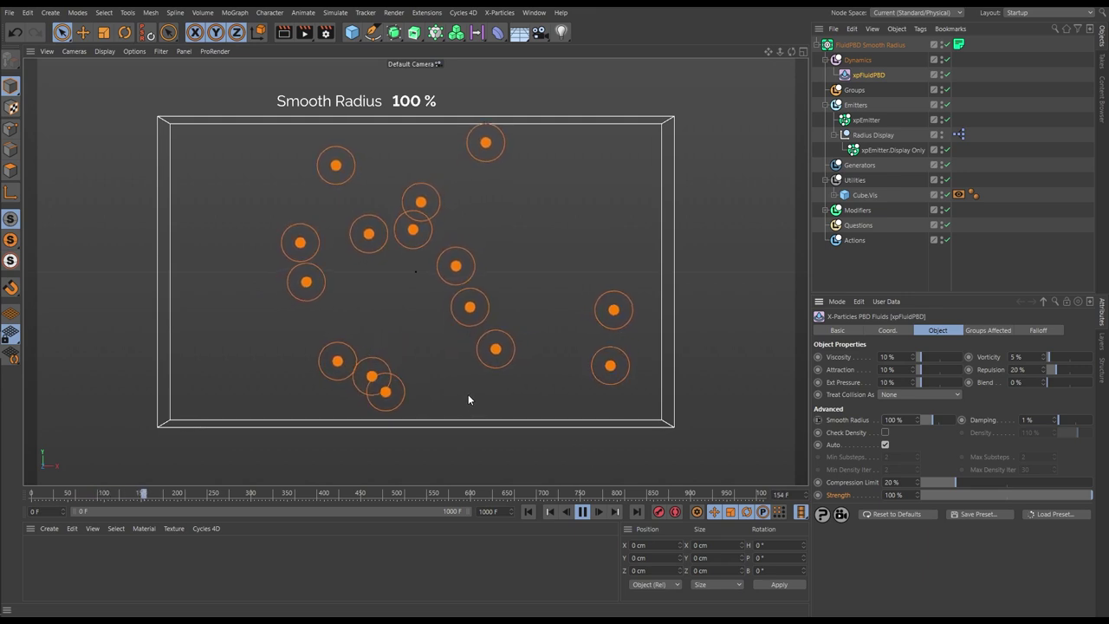
left_click_drag(468, 291, 474, 281)
left_click(384, 225)
left_click_drag(375, 250, 256, 282)
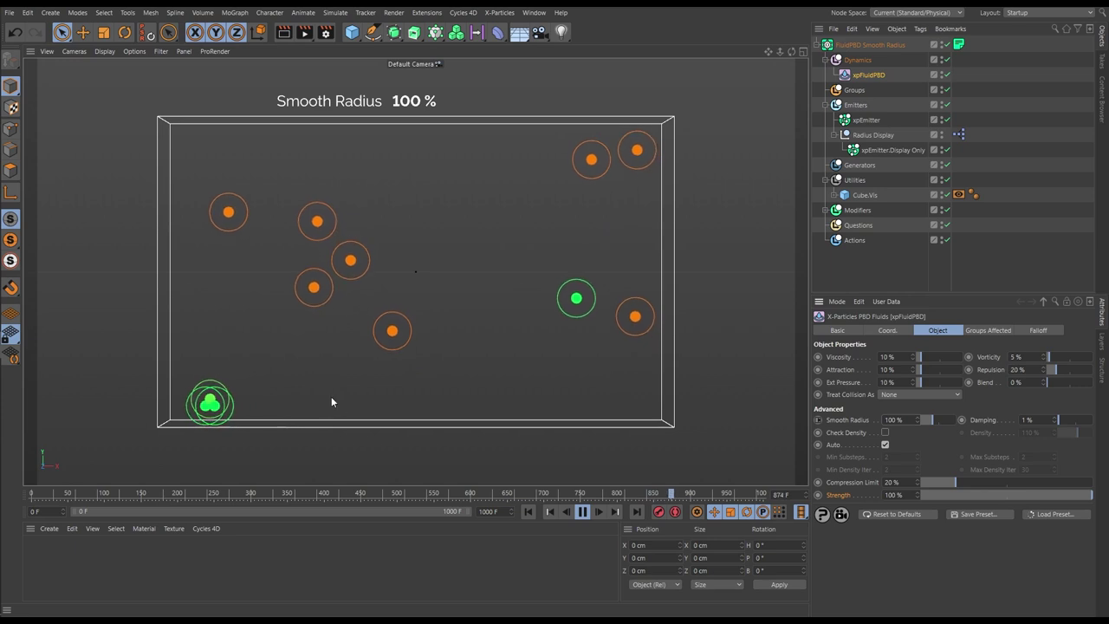
left_click(530, 512)
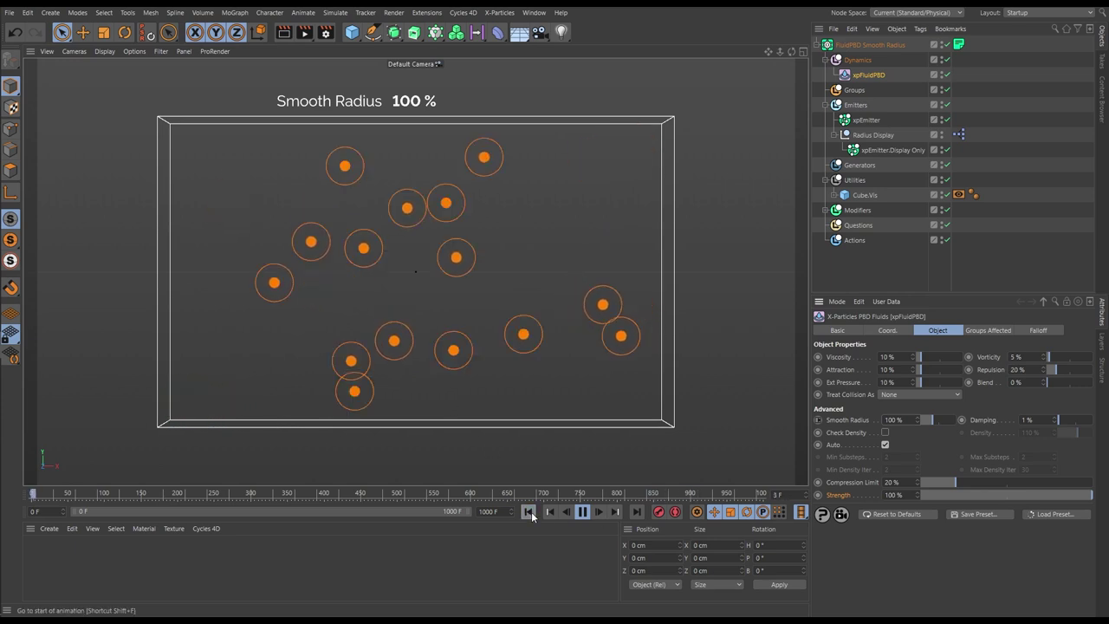
left_click(582, 511)
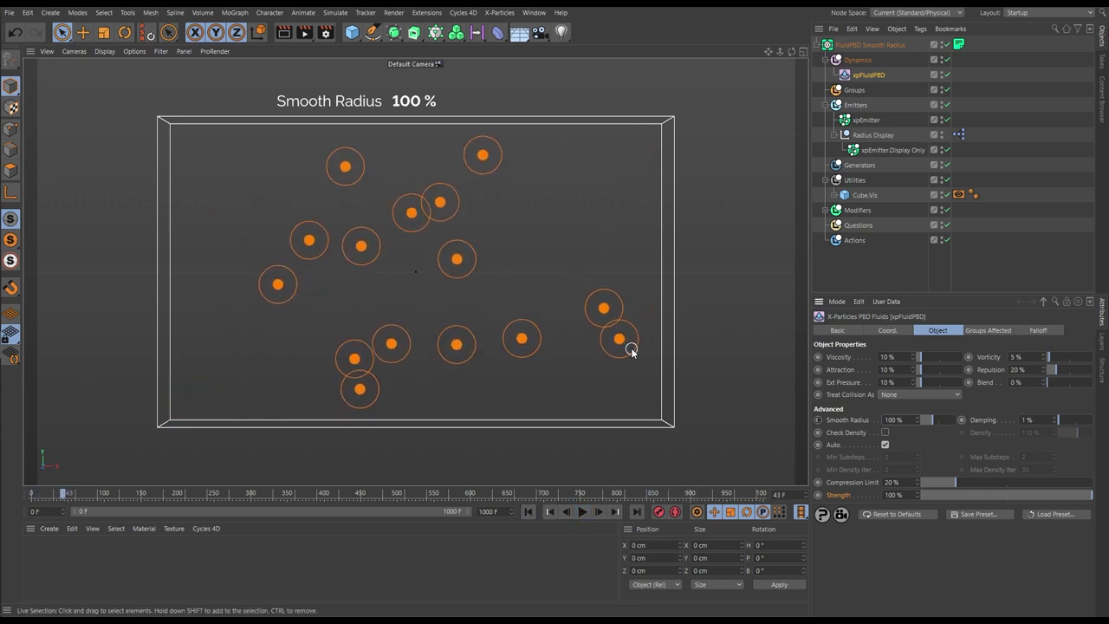
Set the Smooth Radius to 150%, replay the simulation from the first frame, and pause it
double_click(893, 419)
type("15")
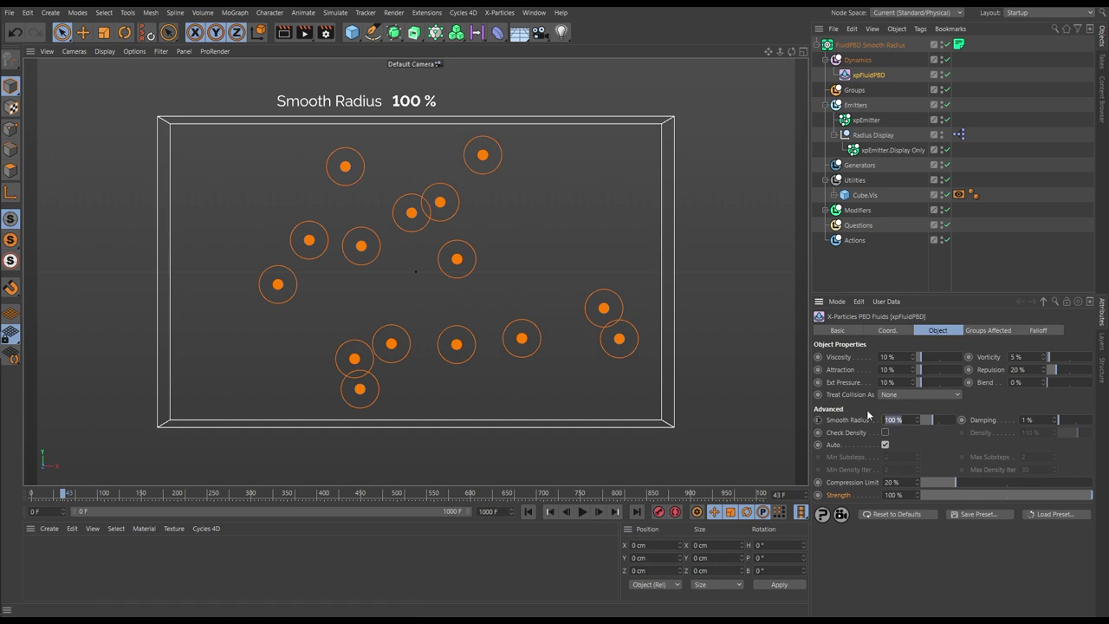
type("0")
key("Return")
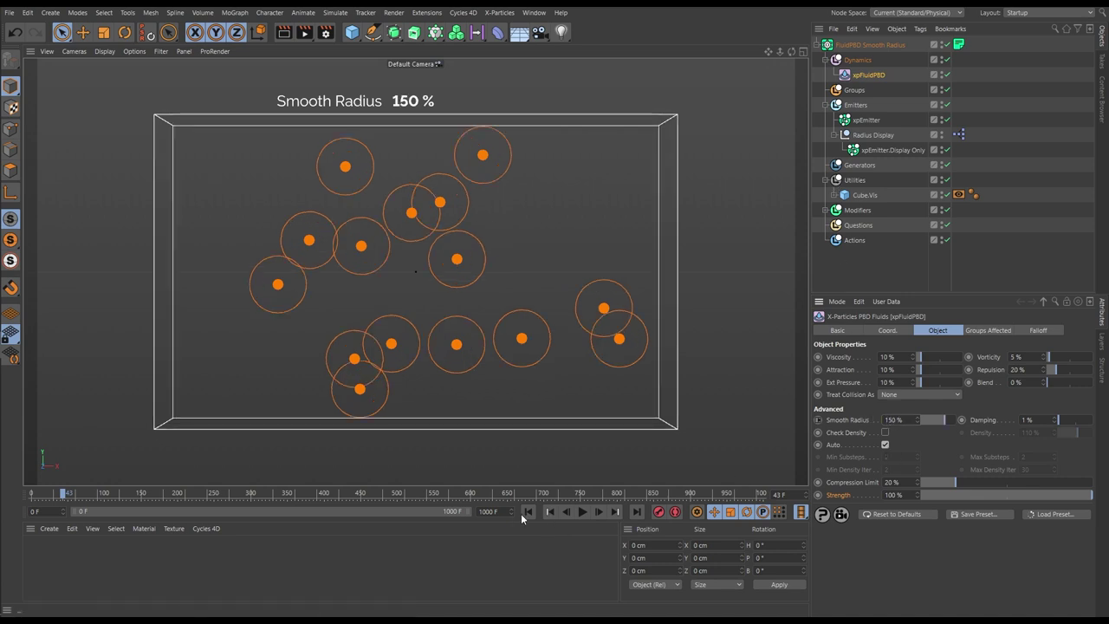
left_click(526, 512)
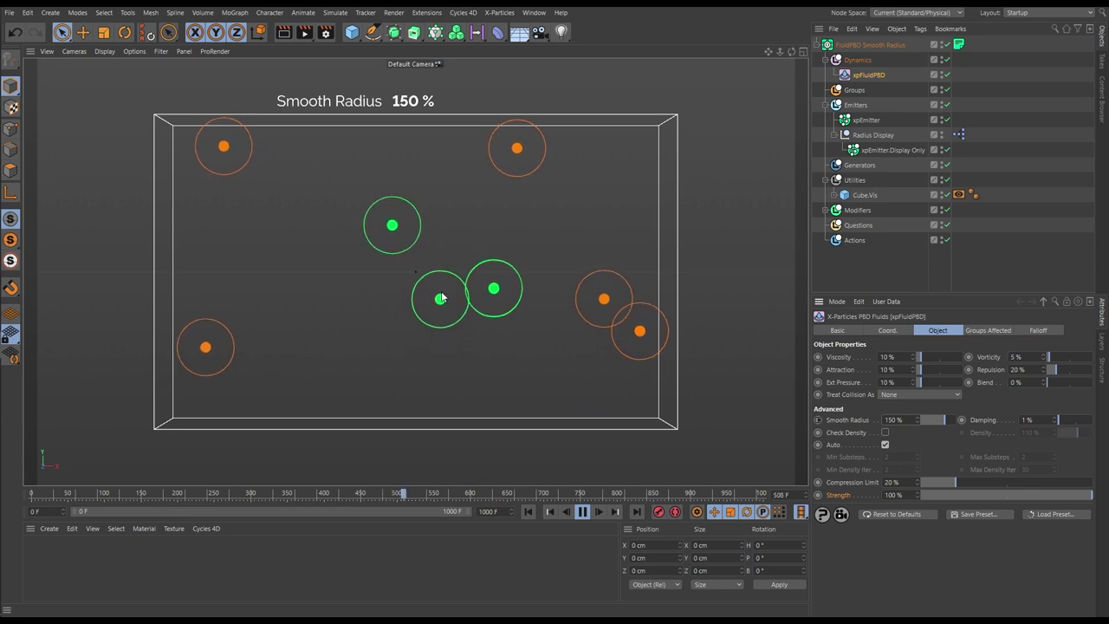
left_click(583, 513)
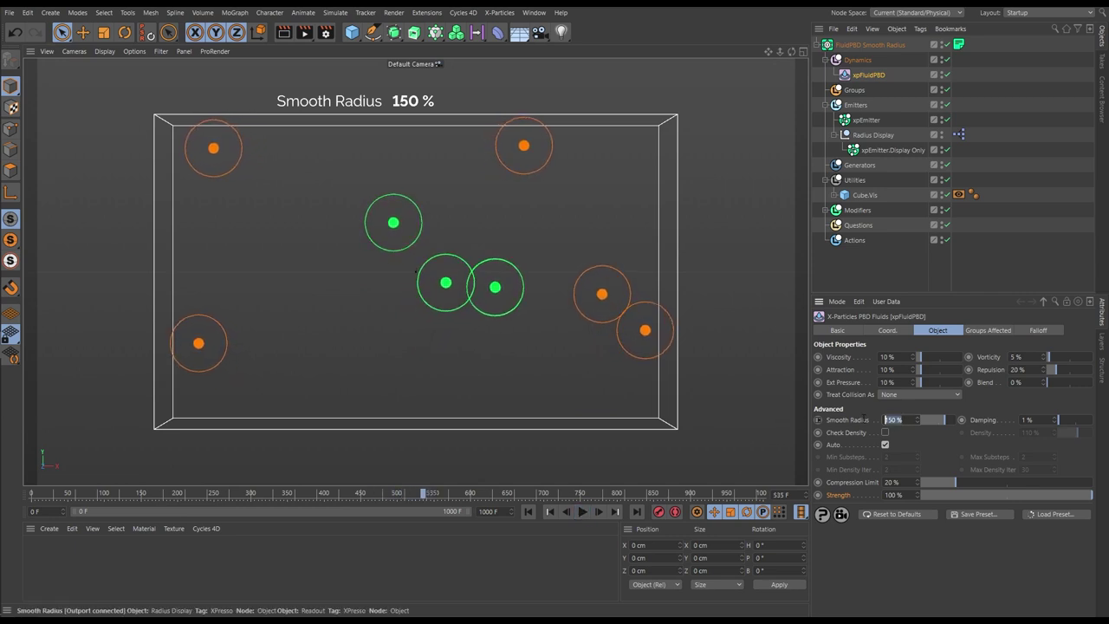
Reduce the Smooth Radius to 50%, rerun the simulation from the start, and pause it
type("50")
key("Return")
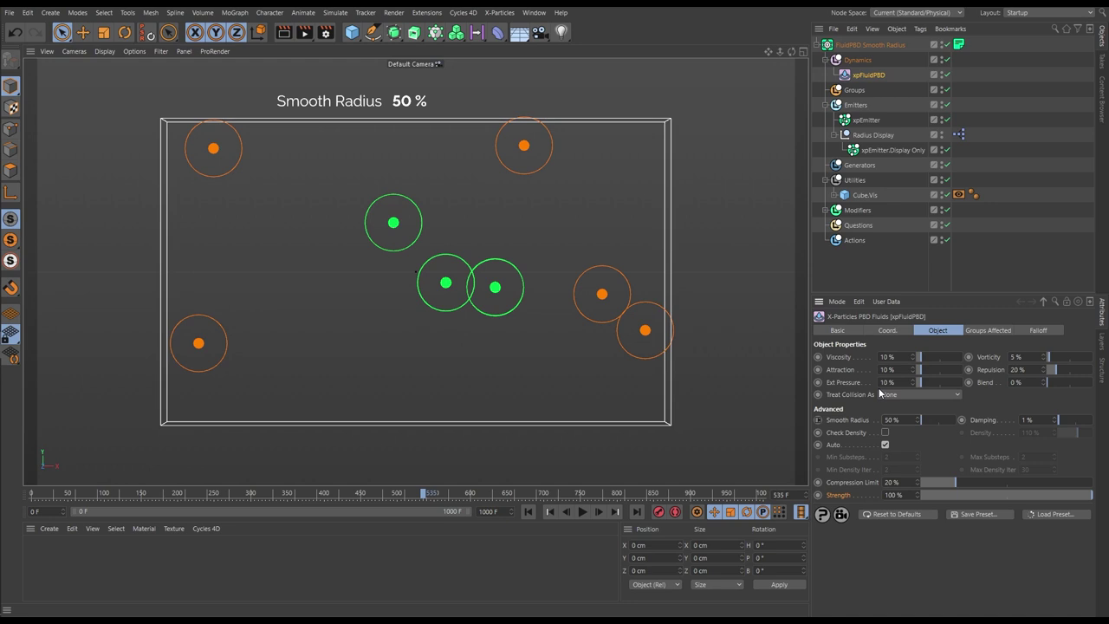
left_click(531, 509)
left_click(580, 512)
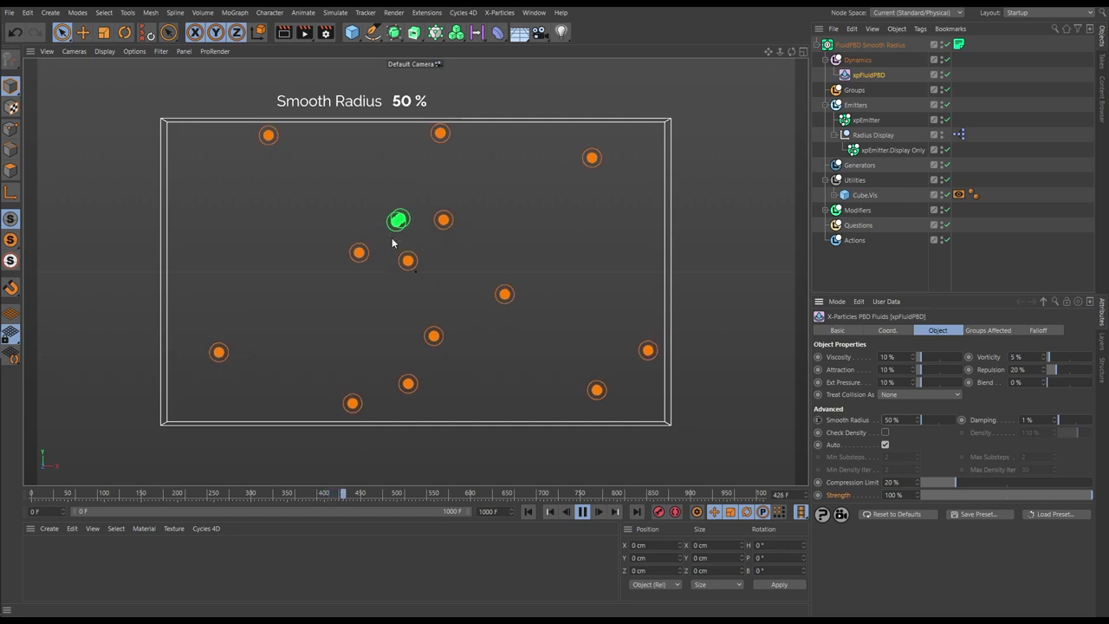
left_click(582, 511)
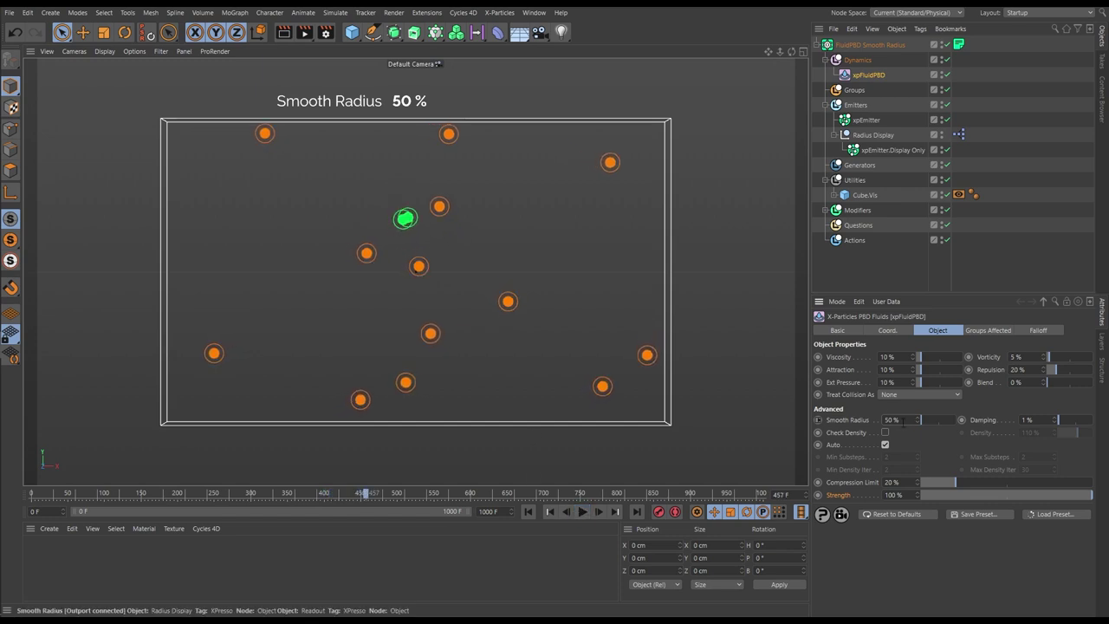
Return the Smooth Radius to 100% and replay the simulation from the first frame
type("10")
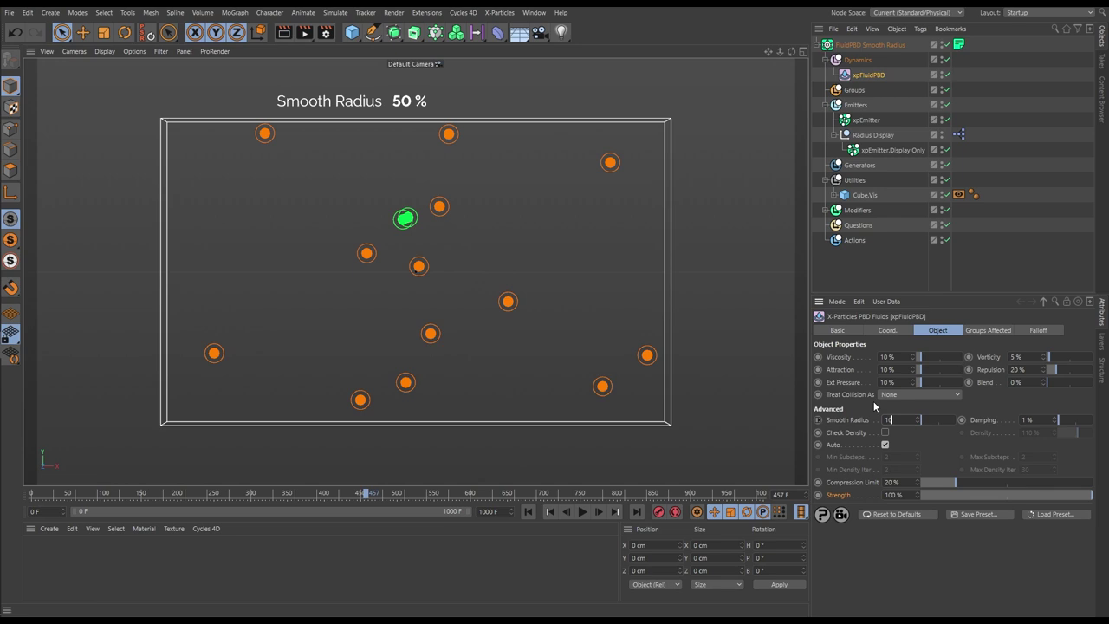
type("0")
key("Return")
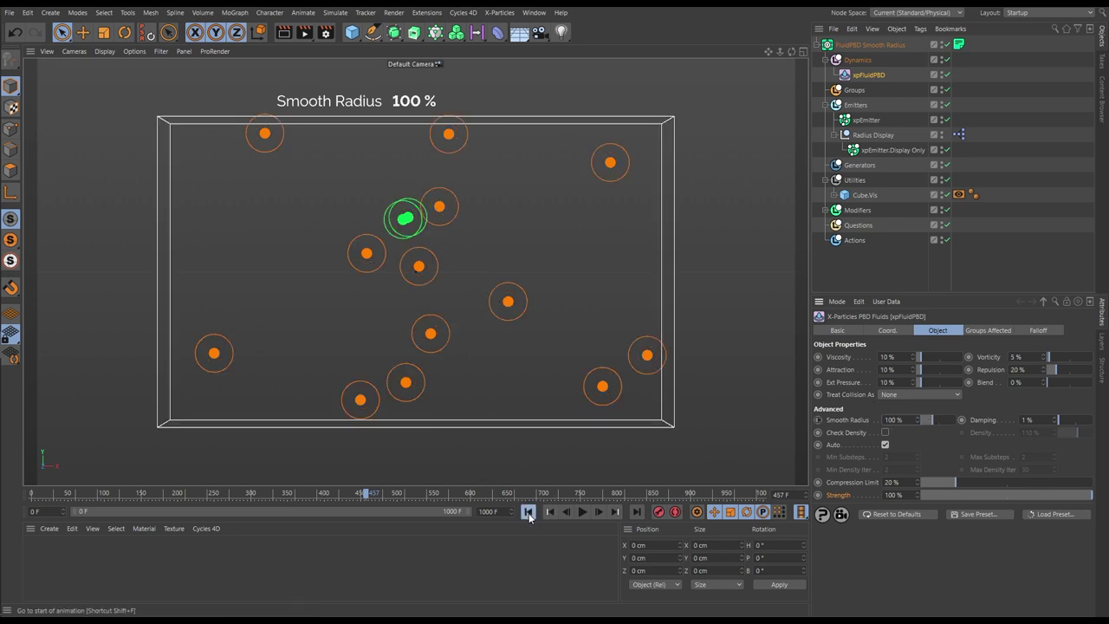
left_click(529, 512)
left_click(582, 513)
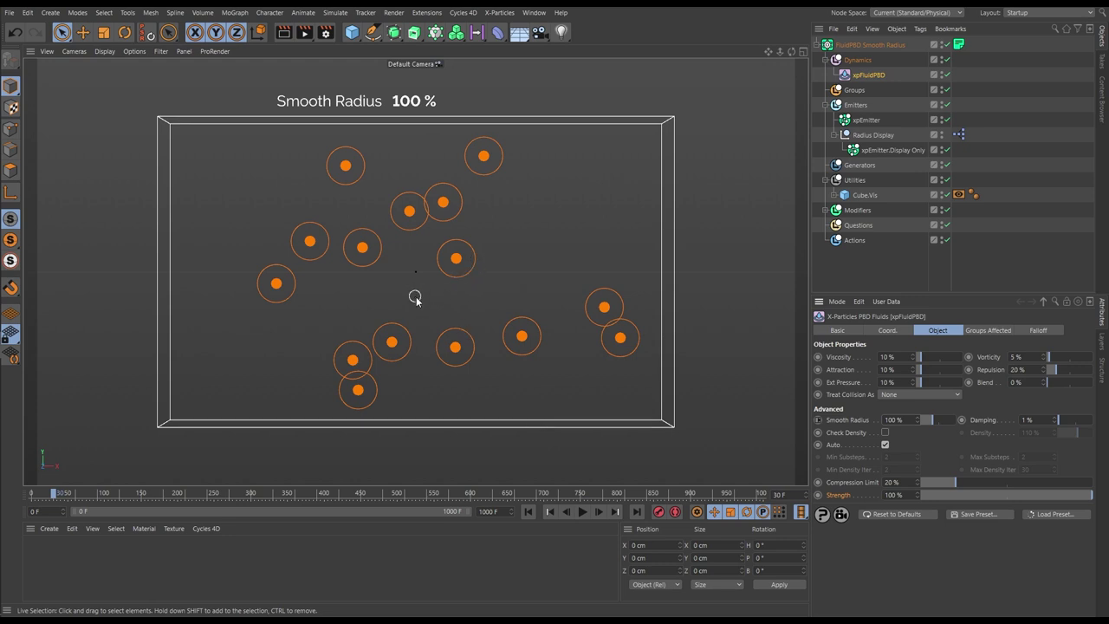
Resume the paused simulation in stages to examine how the particles move and cluster, and pause it
left_click(583, 512)
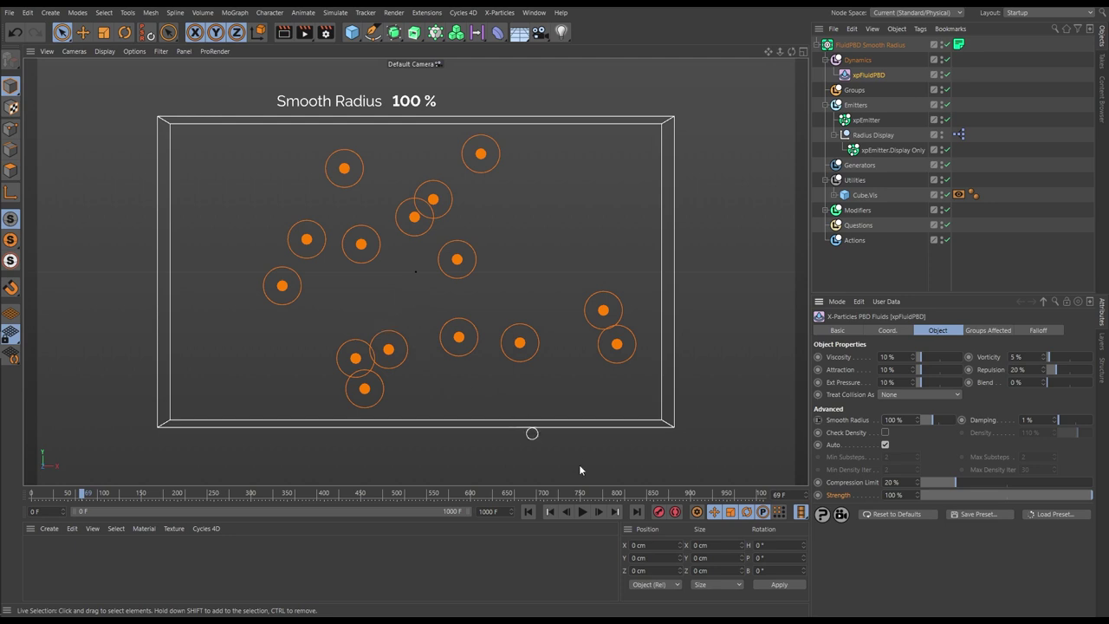
left_click(587, 512)
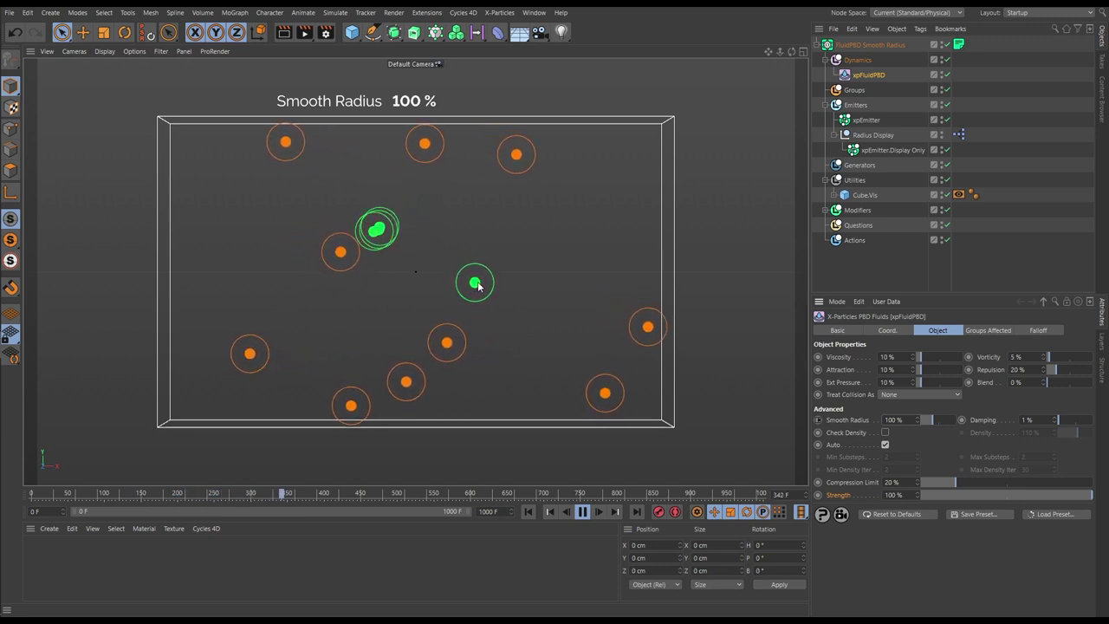
left_click(583, 512)
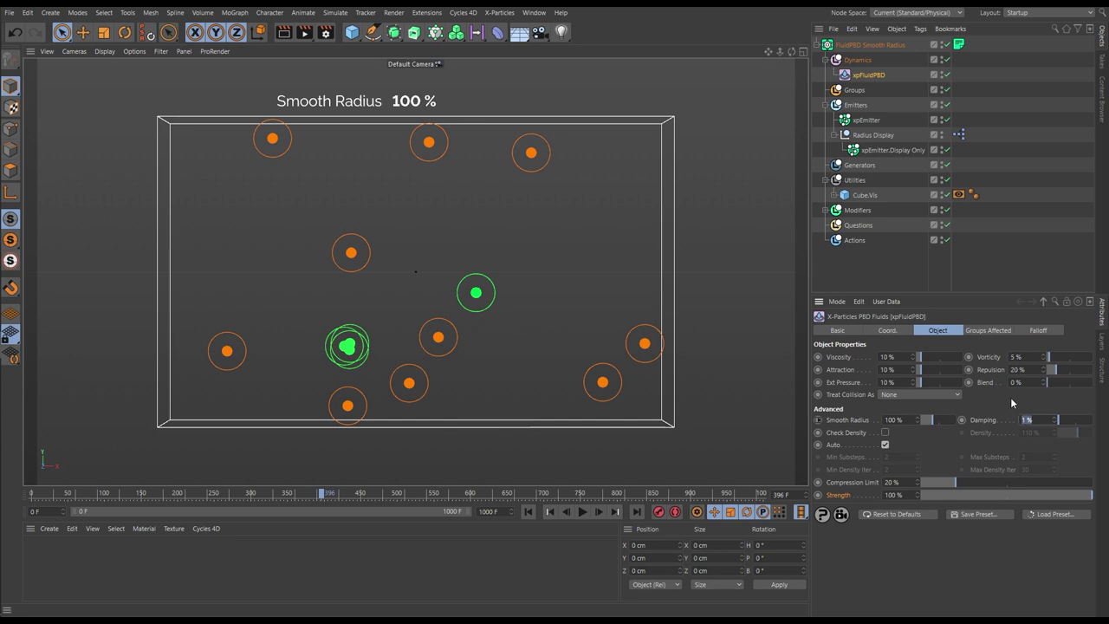
Set the xpFluidPBD Damping to 20%, replay the simulation from the first frame, and stop it
key("Return")
left_click(528, 511)
left_click(582, 512)
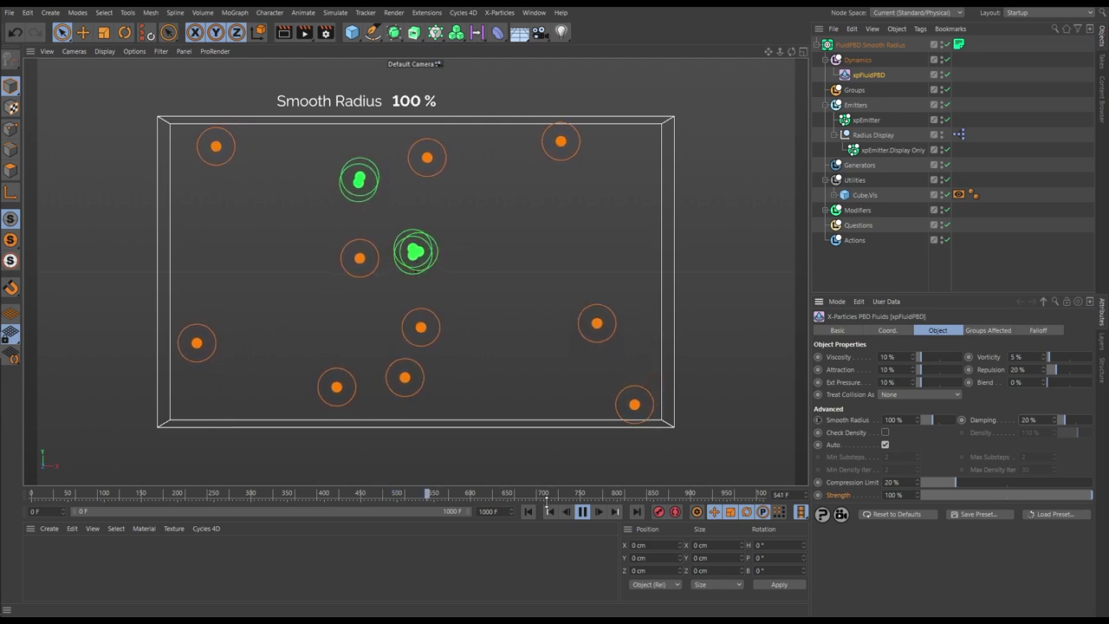
key("F8")
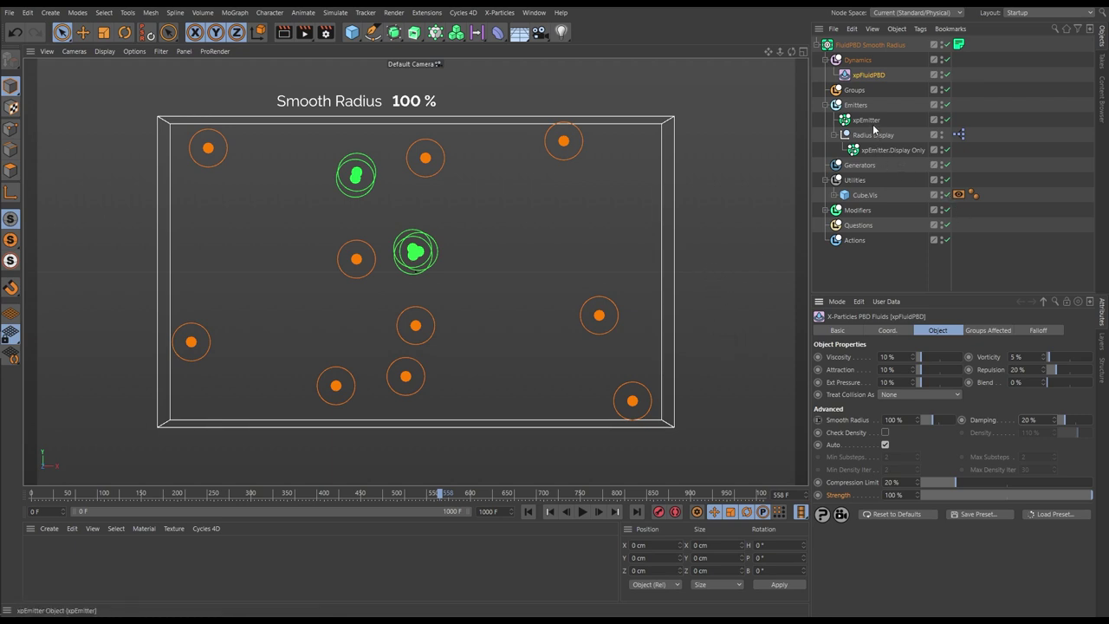
Set the xpEmitter's Shot Count to 1000, rewind the simulation, and advance it by one frame
left_click(867, 120)
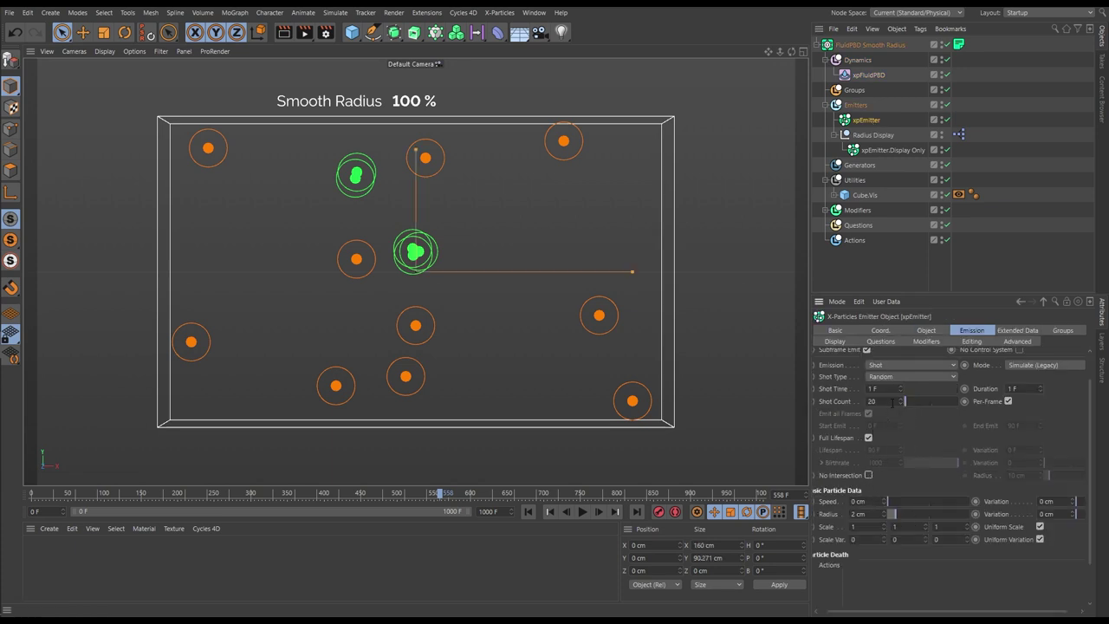
type("100")
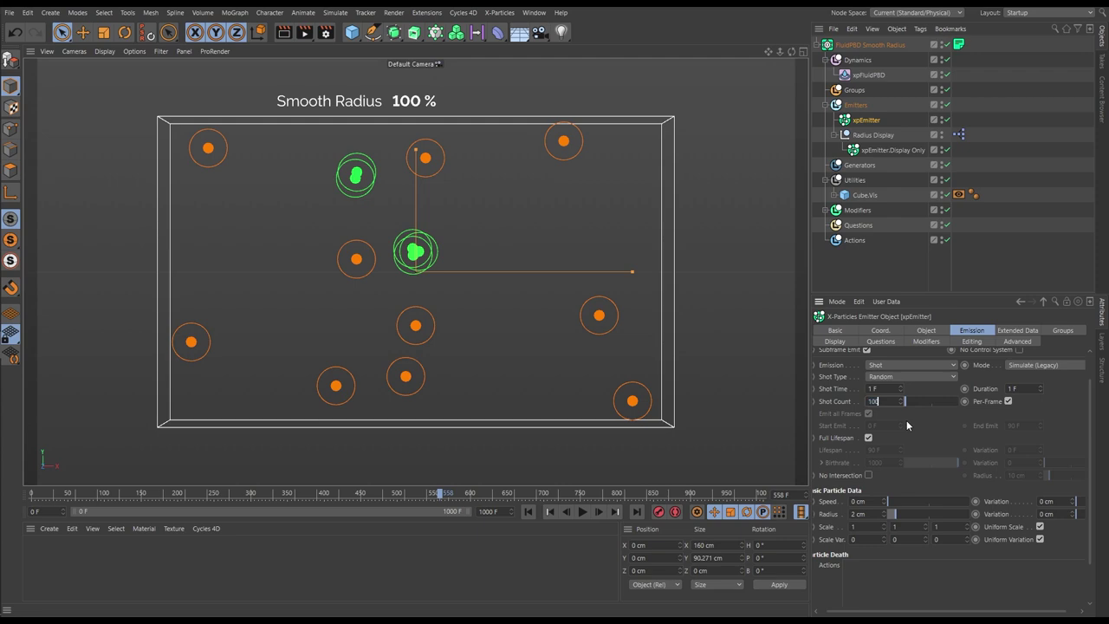
type("0")
key("Return")
left_click(527, 511)
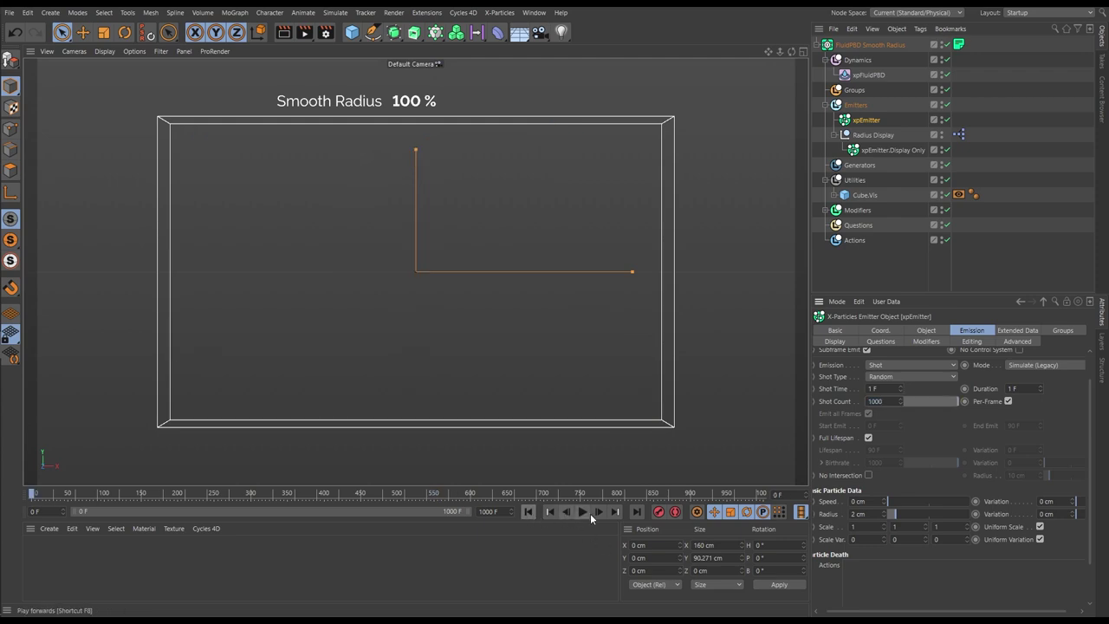
left_click(598, 511)
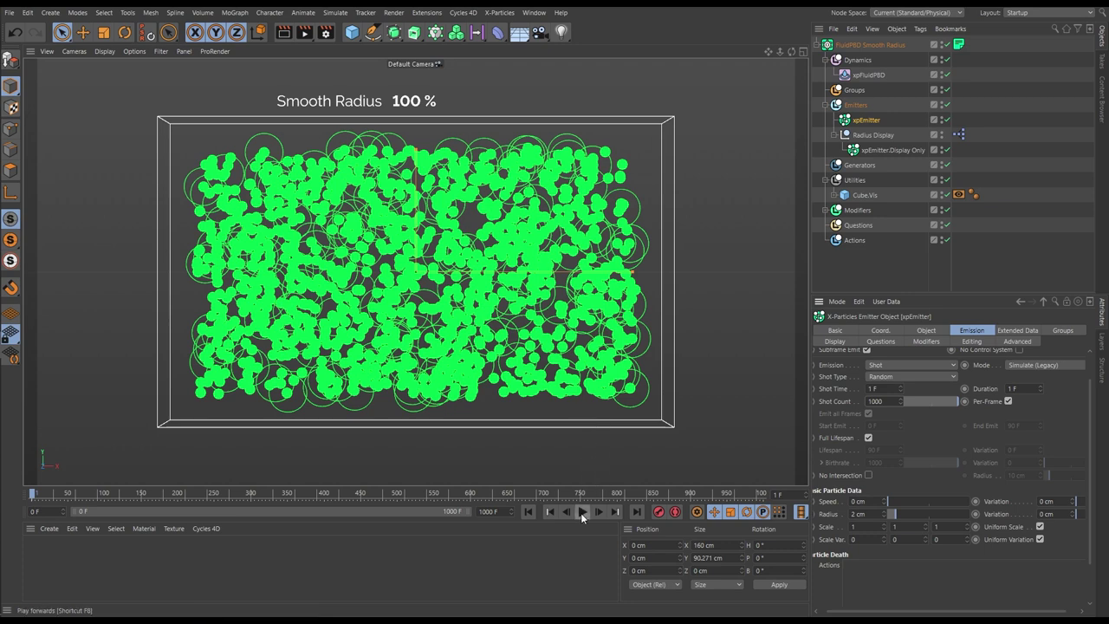
Set the xpFluidPBD object's Damping to 1% and replay the simulation from the first frame
left_click(871, 75)
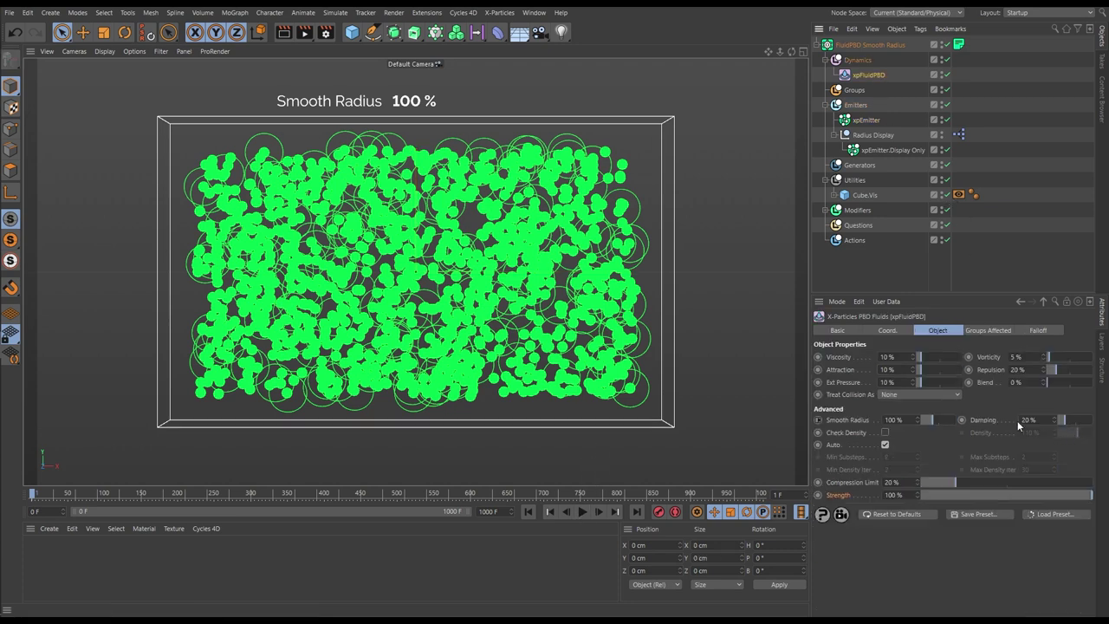
type("1")
key("Return")
left_click(531, 512)
left_click(577, 513)
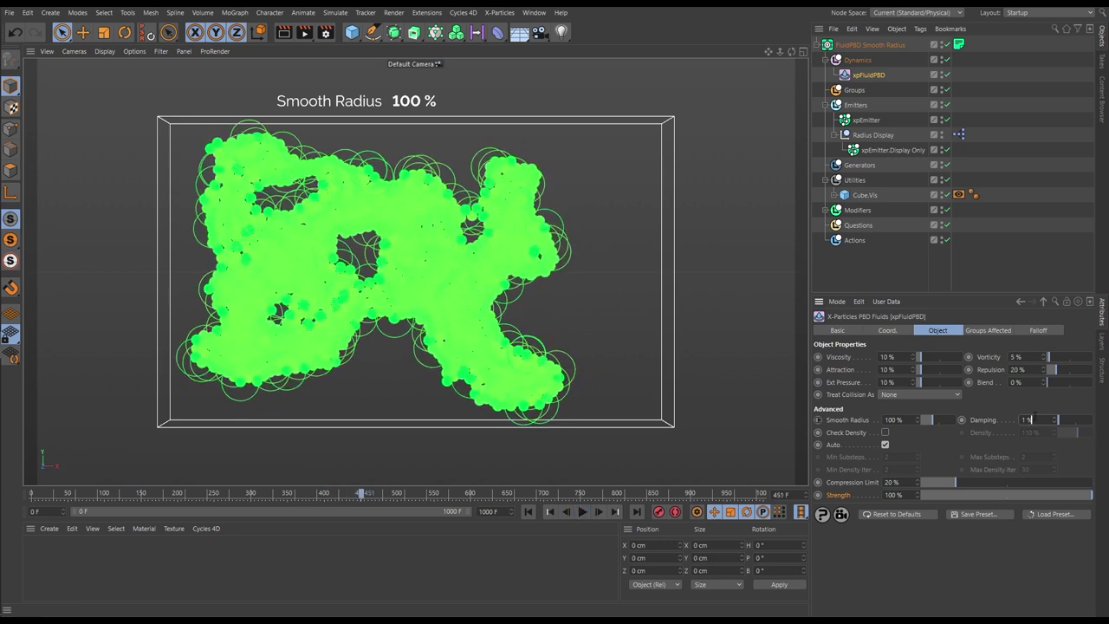
Raise the Damping to 20%, replay the simulation from the start, stop it, and rewind to the first frame
type("20")
key("Return")
left_click(526, 513)
left_click(582, 512)
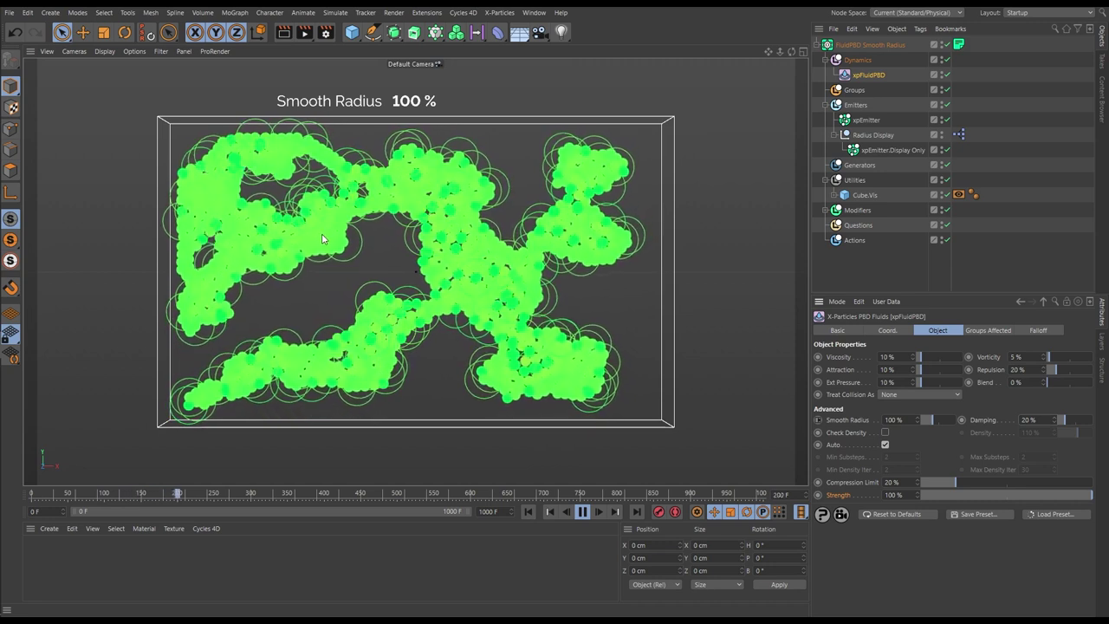
left_click(582, 512)
left_click(527, 511)
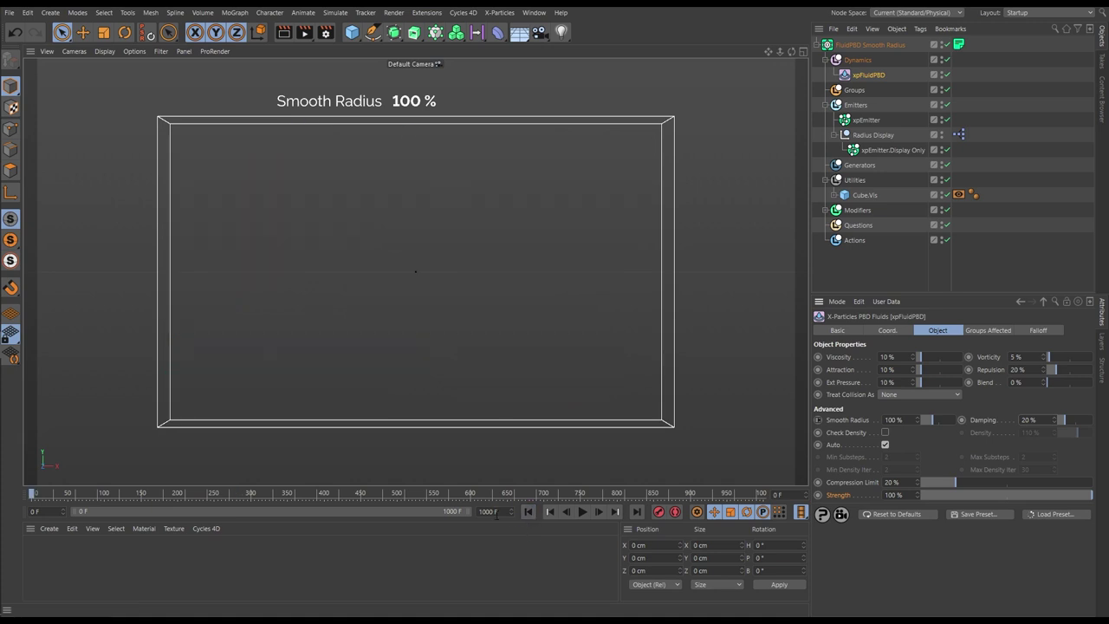
Set the Damping to 1%, play the simulation, and stop it
left_click(1027, 420)
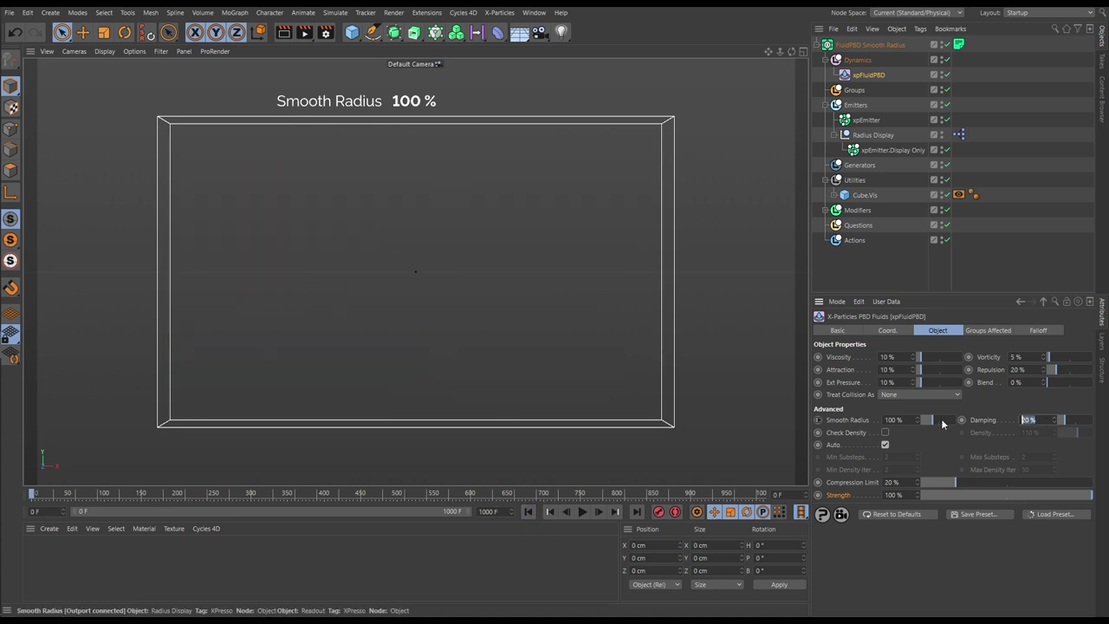
left_click(583, 511)
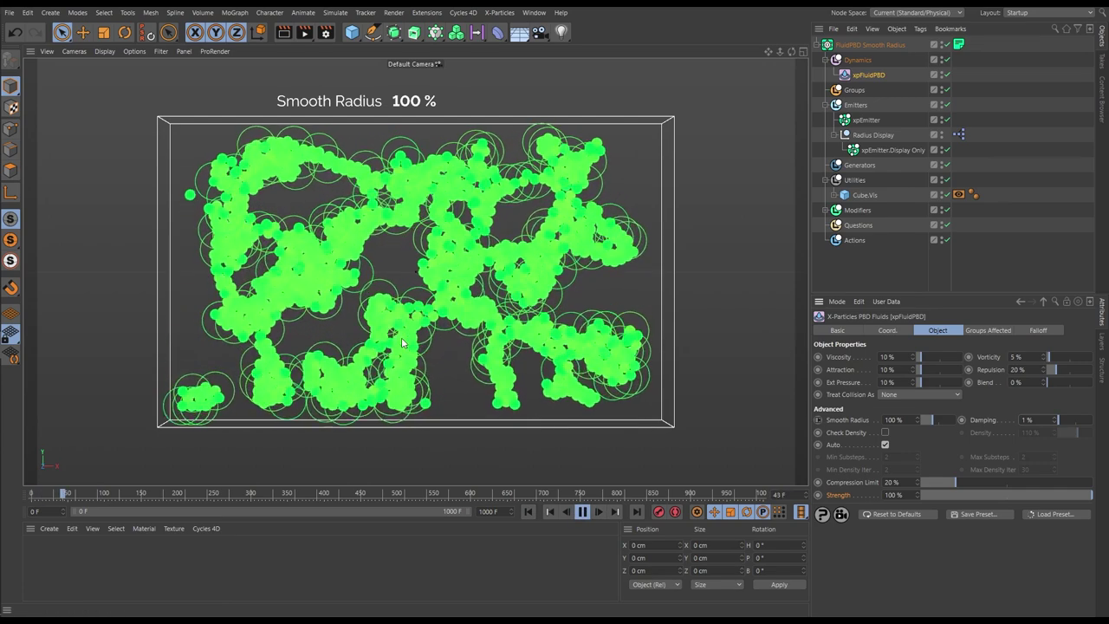
left_click(583, 511)
Switch to the xpFluidPBD_Intro-Solver_Basics_v01.c4d scene, replay and rewind its simulation, and return to xpFluidPBD_Intro-Smooth_Radius_v03.c4d
left_click(534, 12)
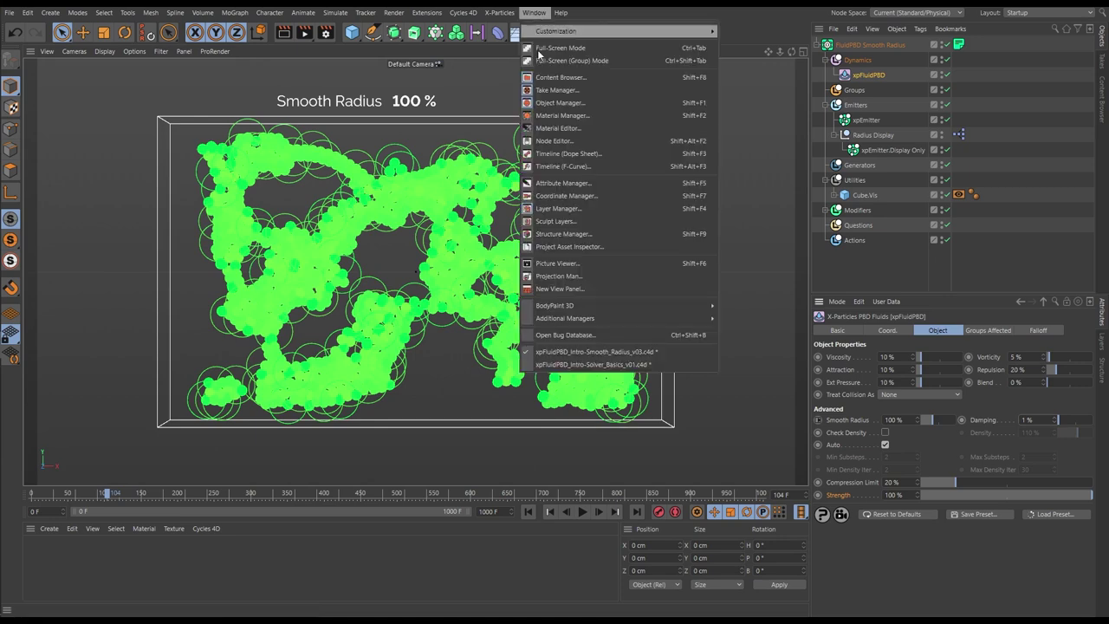
left_click(563, 364)
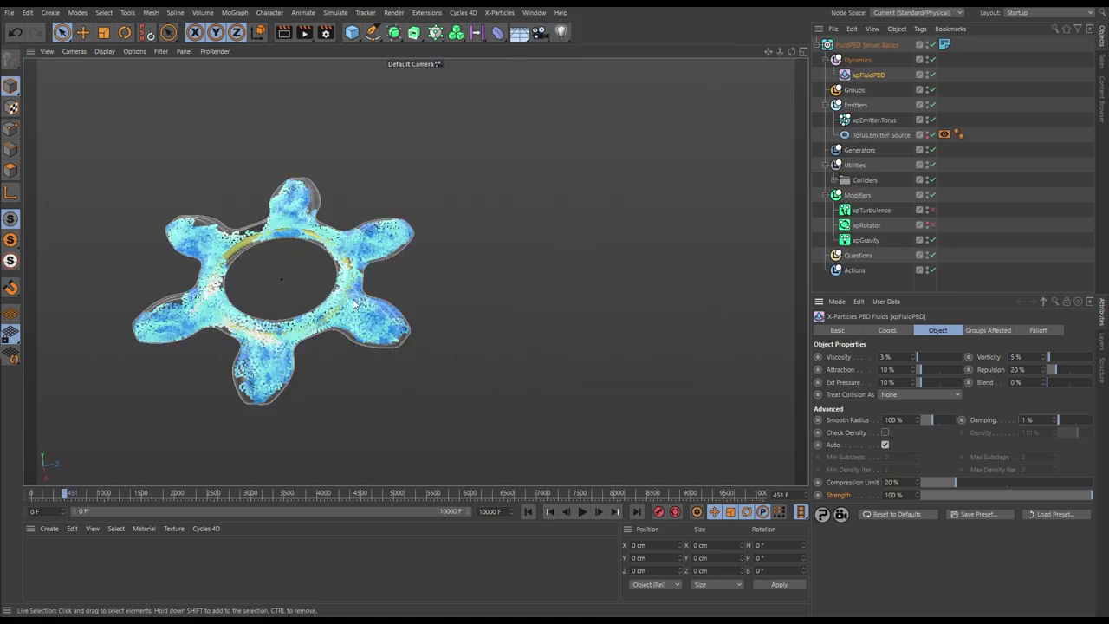
left_click(526, 513)
left_click(581, 512)
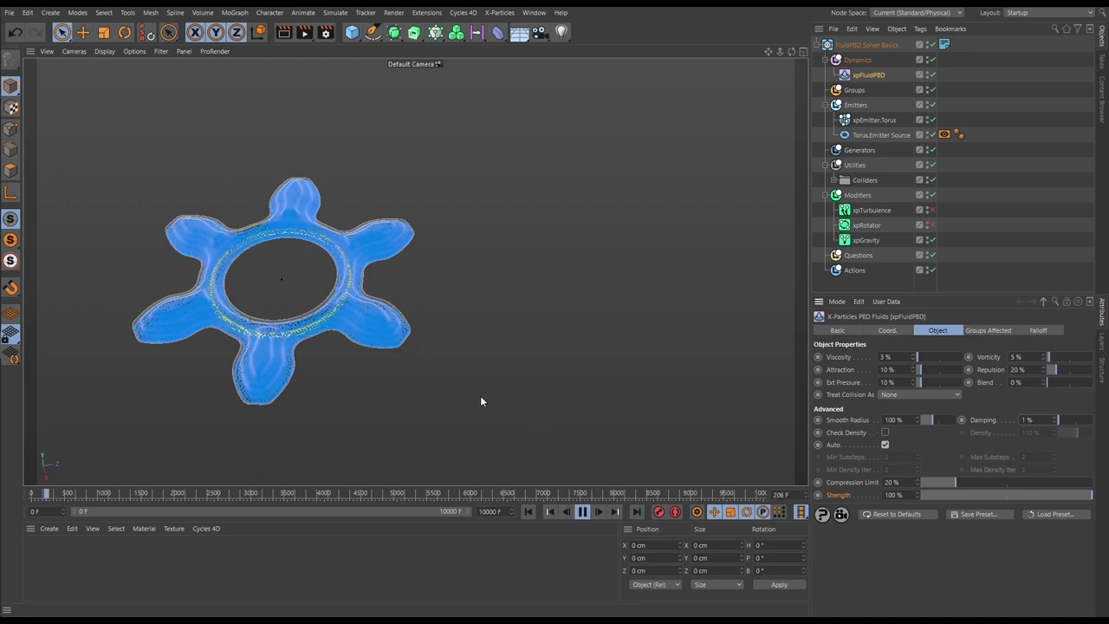
left_click(582, 512)
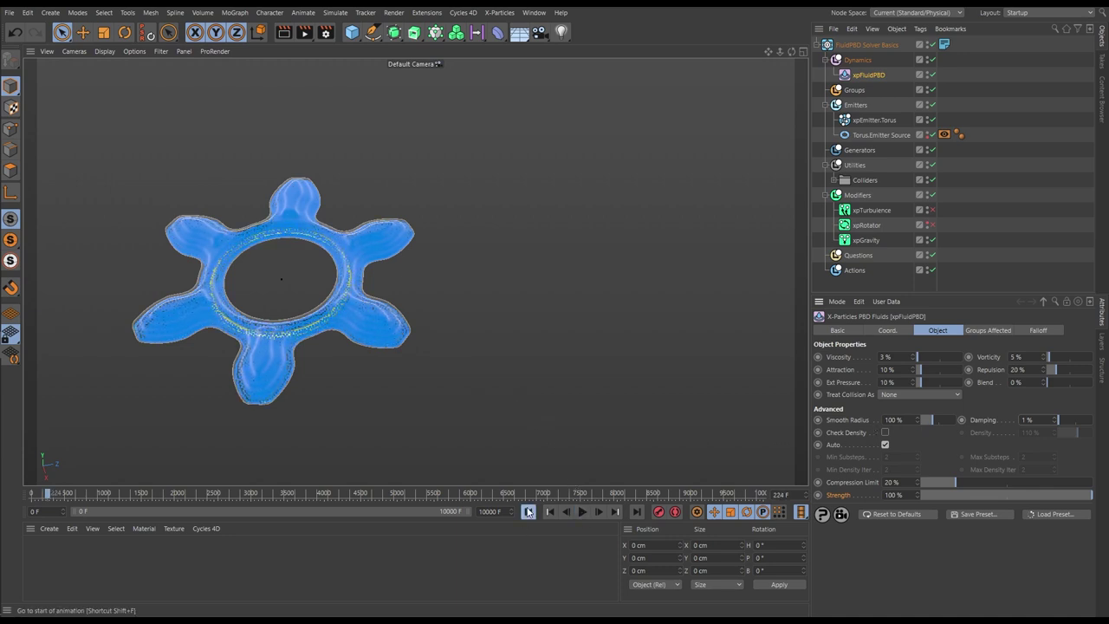
left_click(529, 511)
left_click(534, 12)
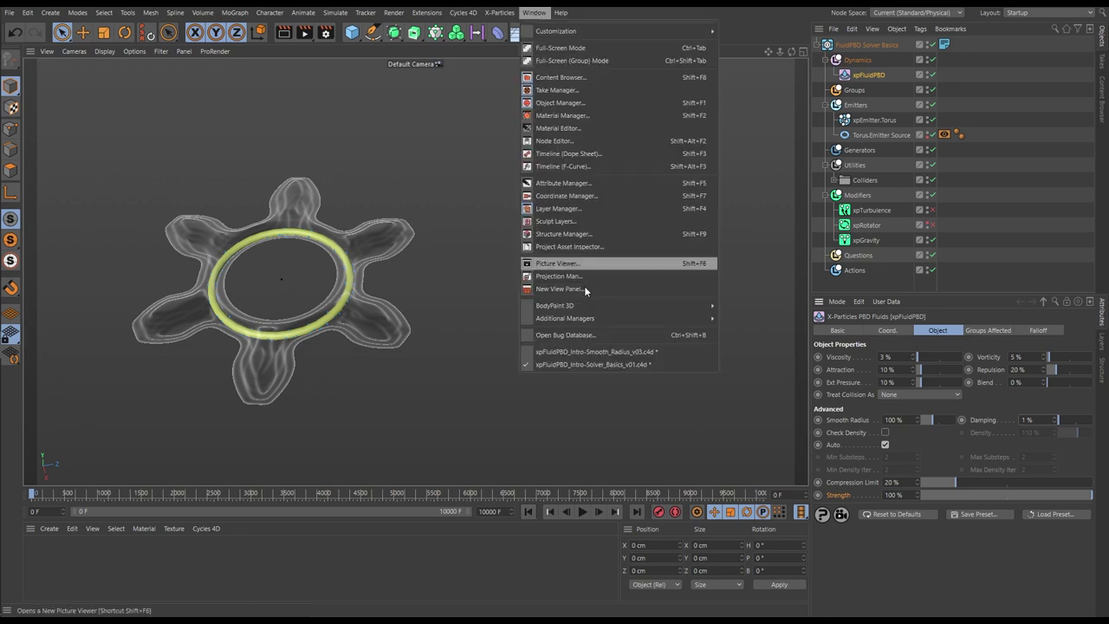
left_click(584, 351)
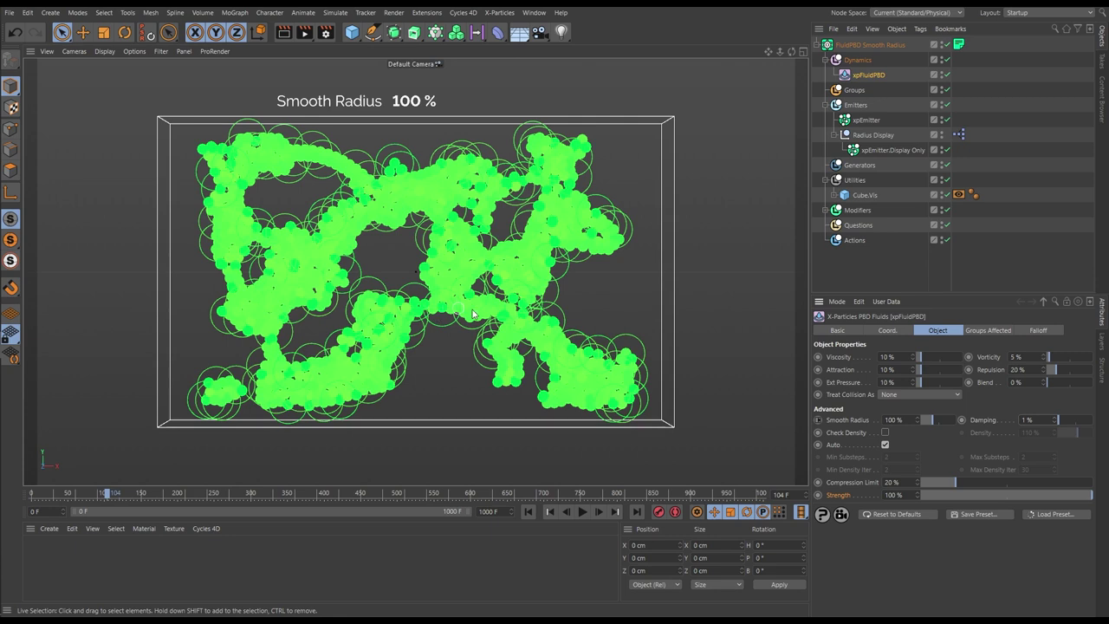
Set the xpEmitter's Shot Count to 20, rewind the simulation, and advance it by one frame
left_click(866, 120)
key("Return")
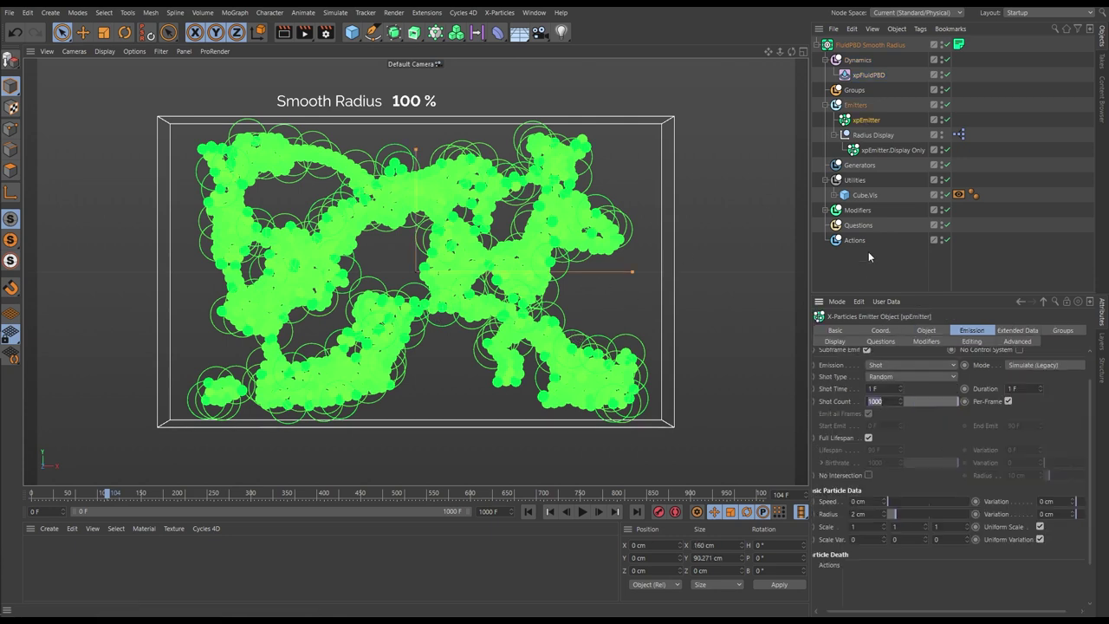
type("20")
key("Return")
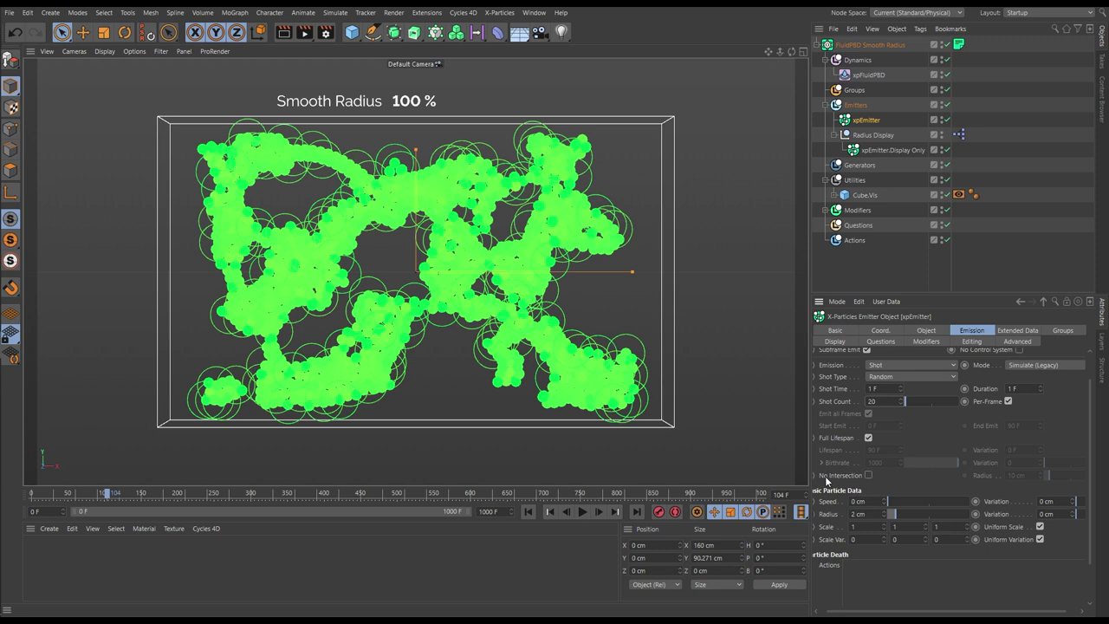
left_click(527, 511)
left_click(599, 511)
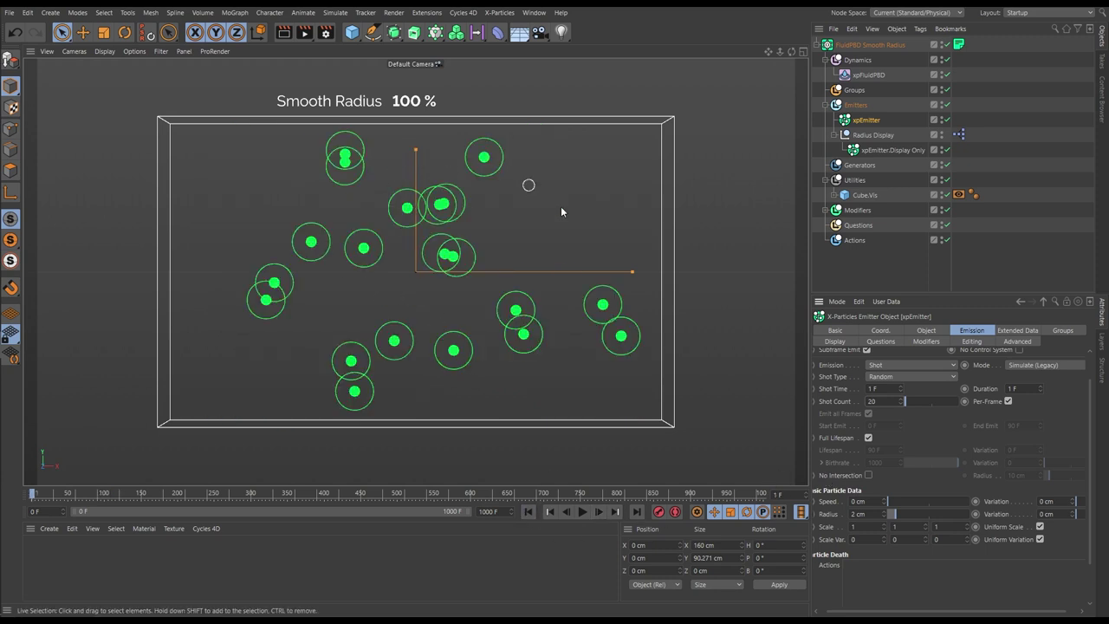
Turn the xpFluidPBD object's Check Density option on and back off
left_click(868, 75)
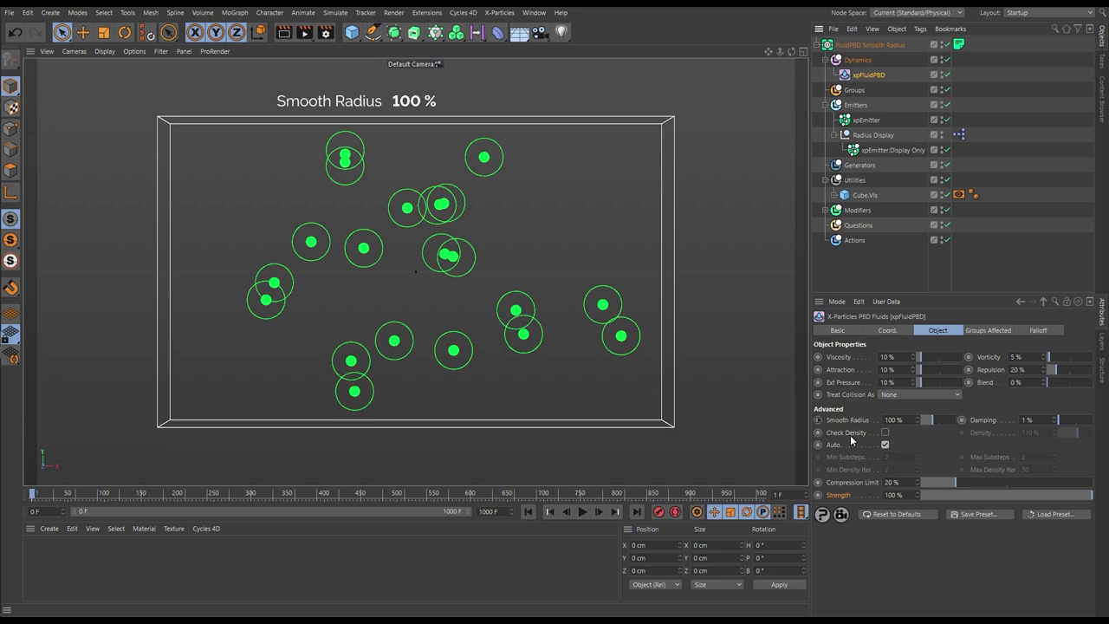
left_click(885, 432)
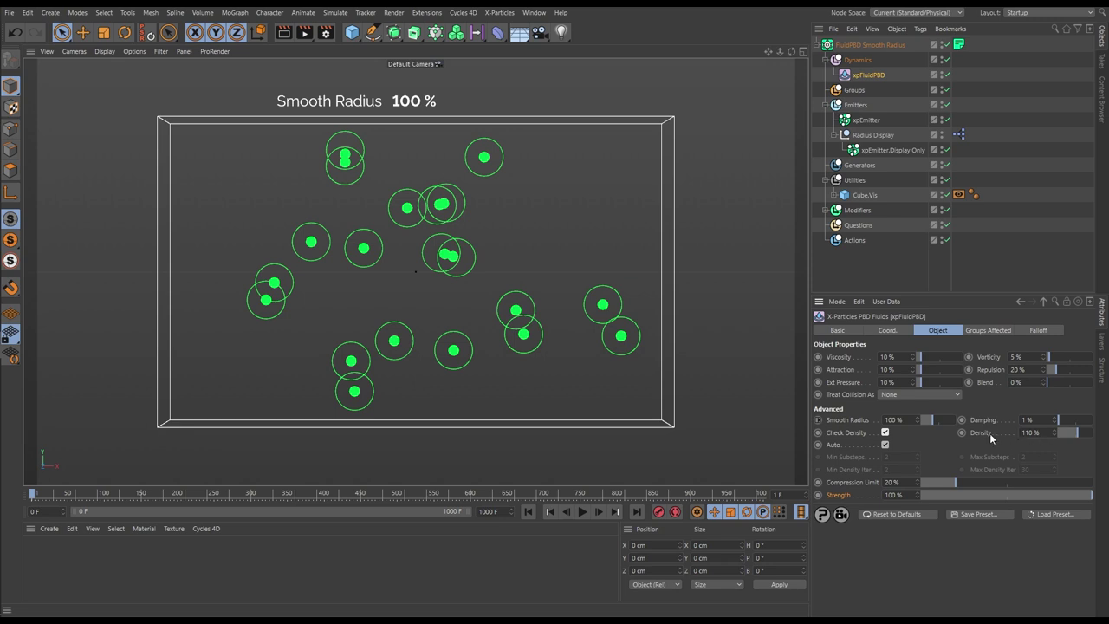
left_click(885, 432)
Set the xpEmitter's Shot Count to 2000
left_click(865, 119)
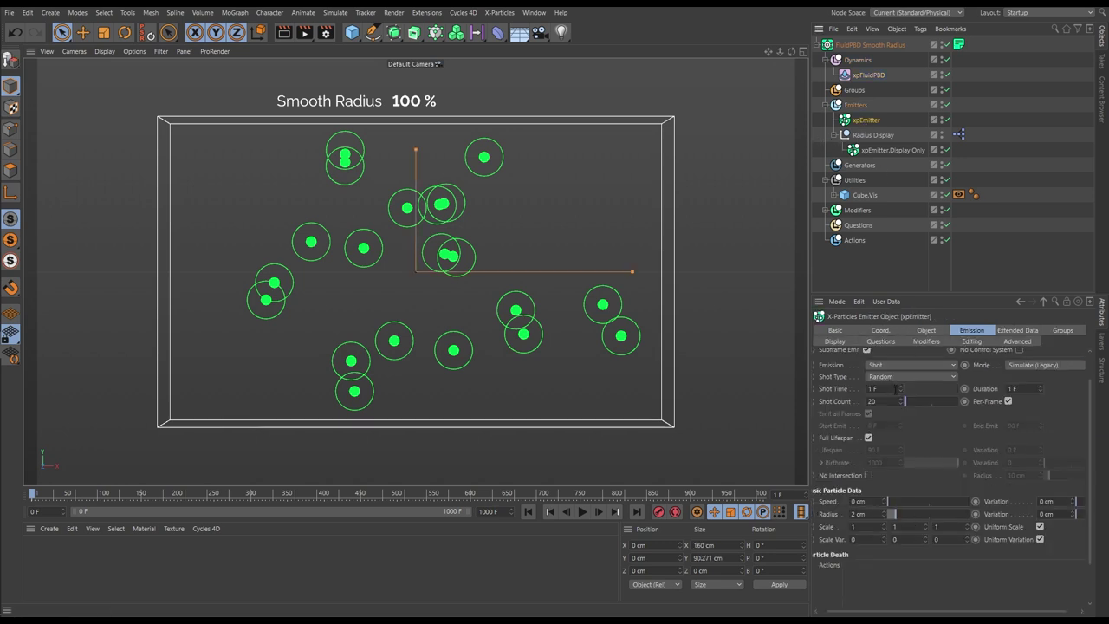
left_click(899, 401)
type("2000")
key("Return")
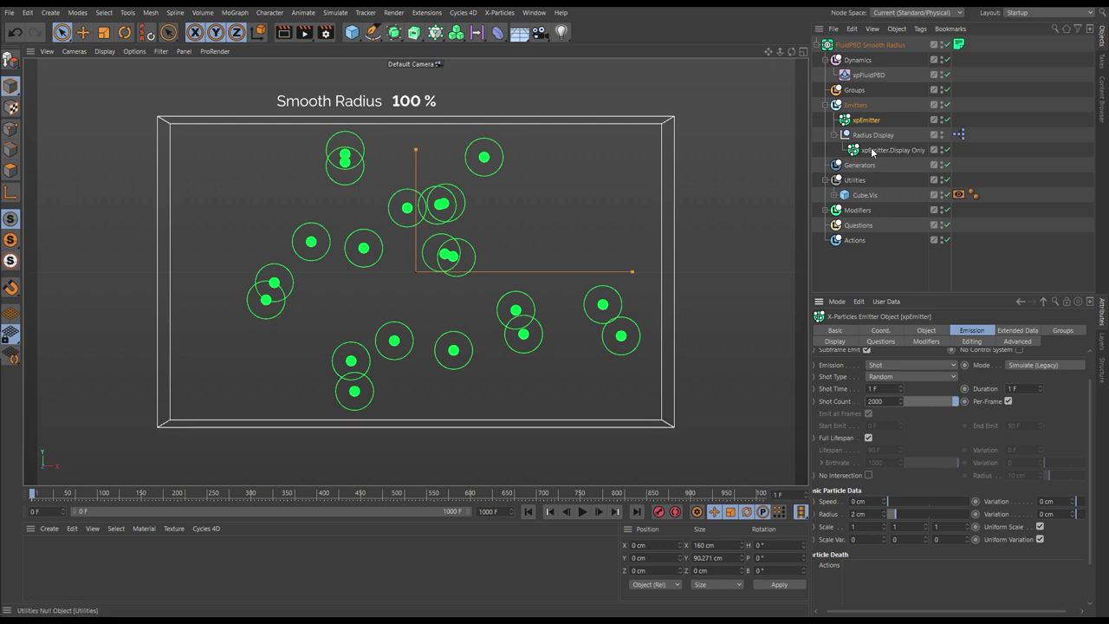
Show the xpEmitter's HUD in the viewport and advance the simulation to frame 1
left_click(836, 343)
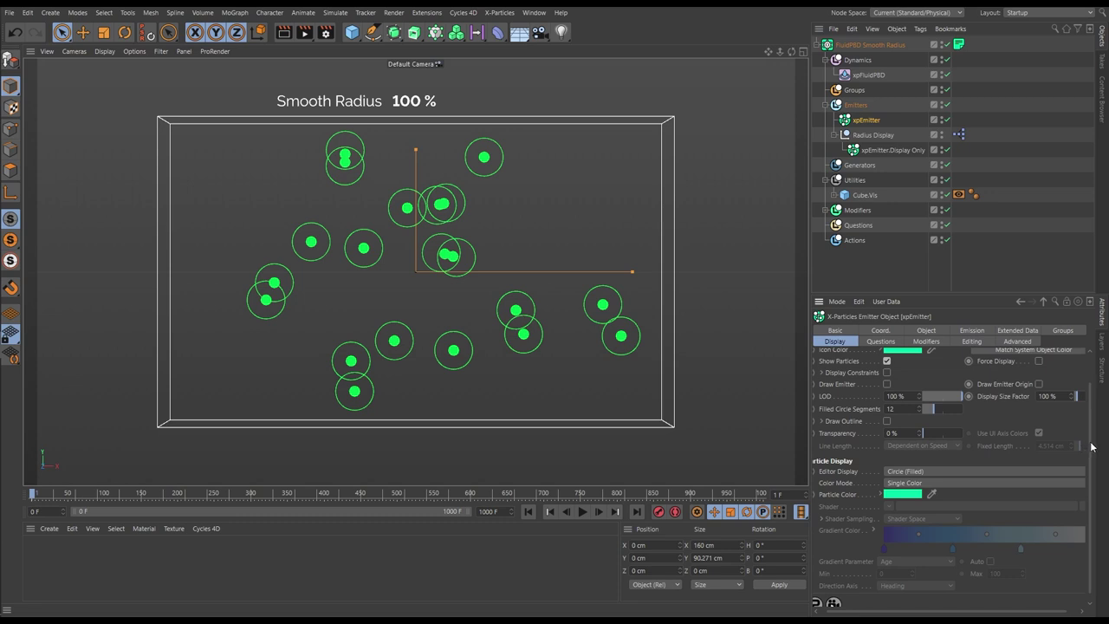
scroll(1092, 446, "up", 2)
left_click(871, 367)
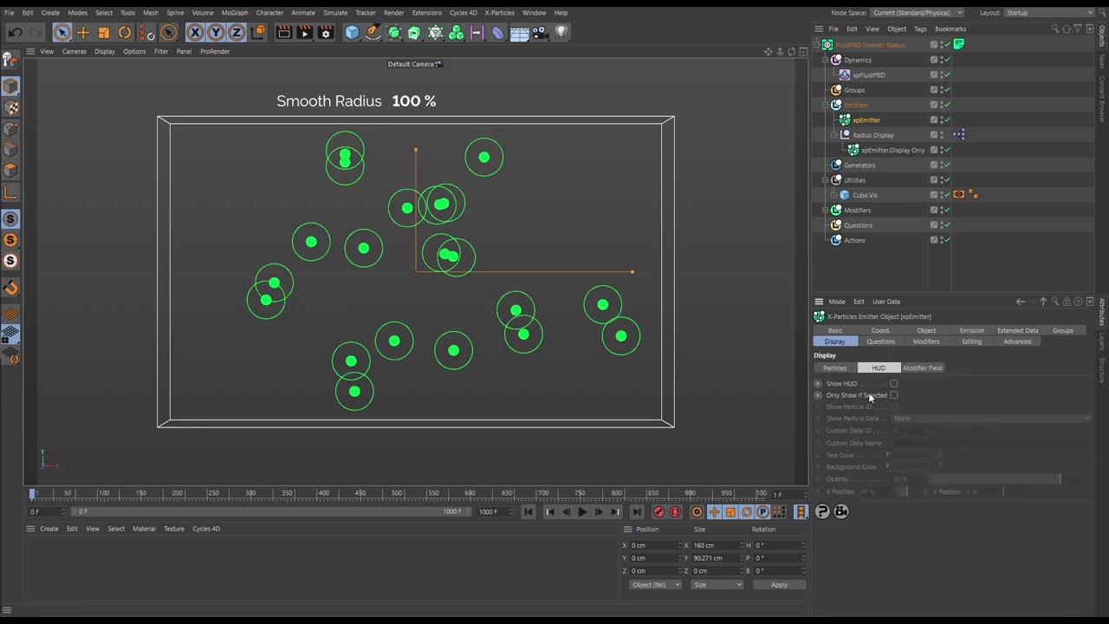
left_click(894, 384)
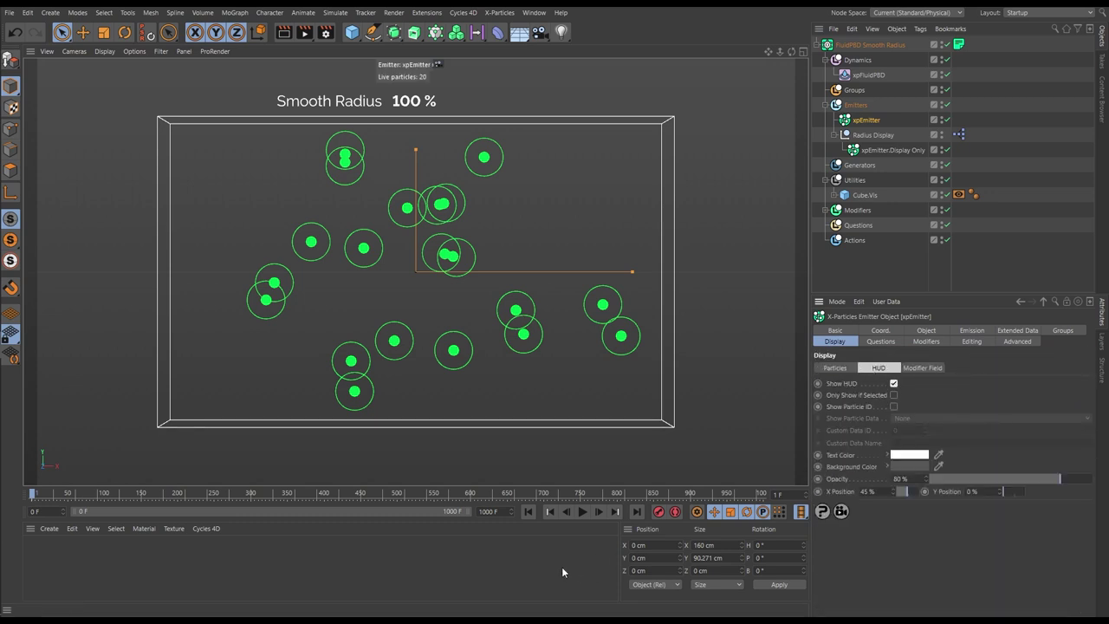
left_click(597, 512)
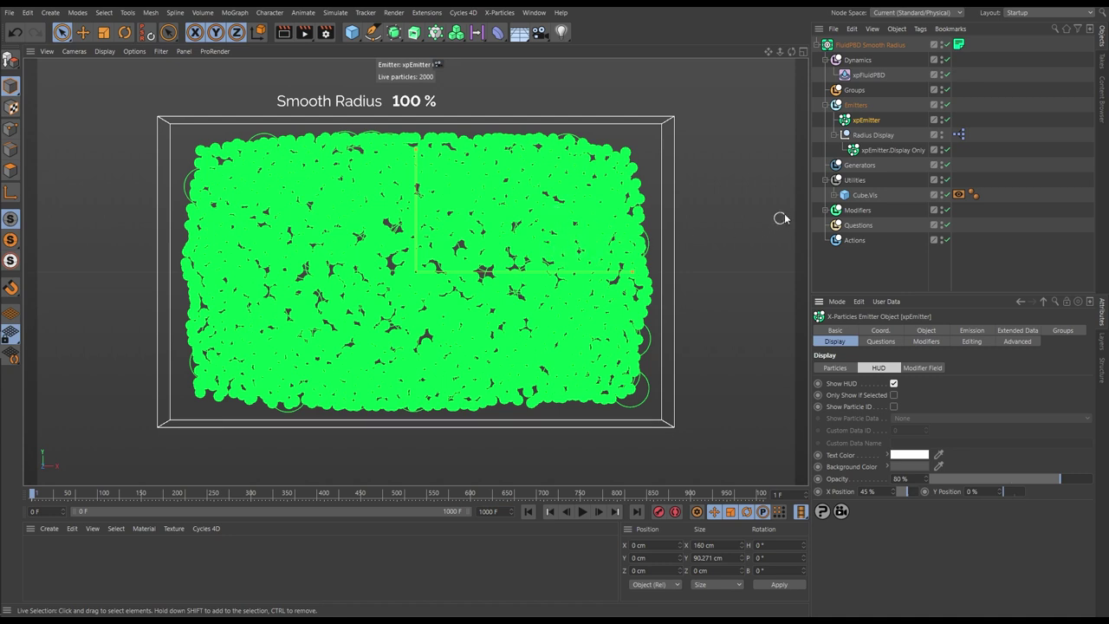
Enable Check Density on the xpFluidPBD object, rewind the simulation, and advance it by one frame
left_click(869, 76)
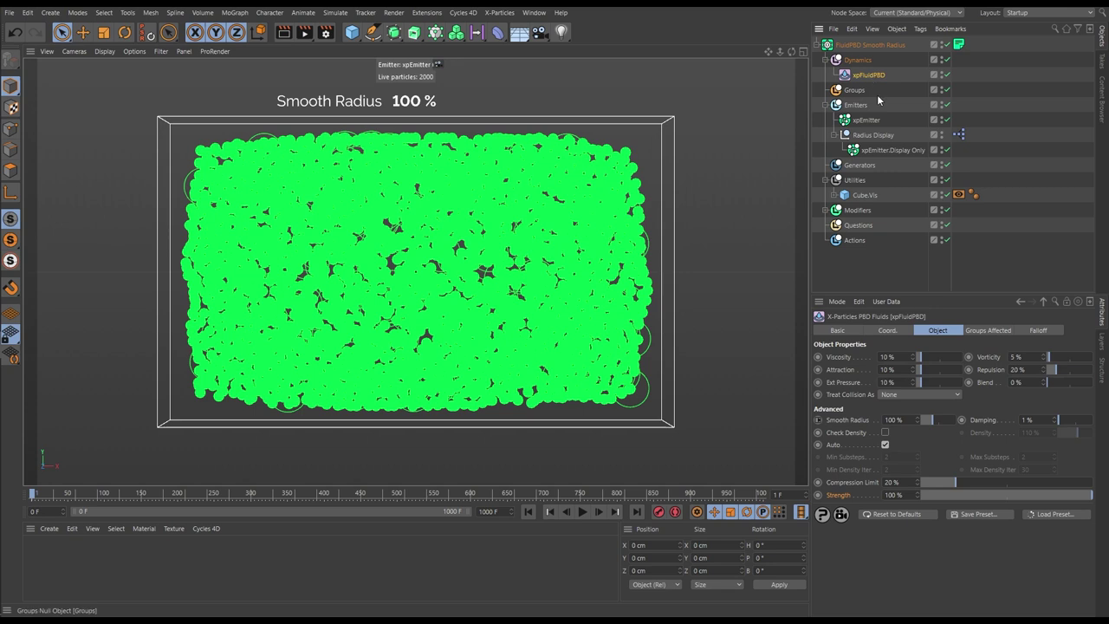
left_click(885, 432)
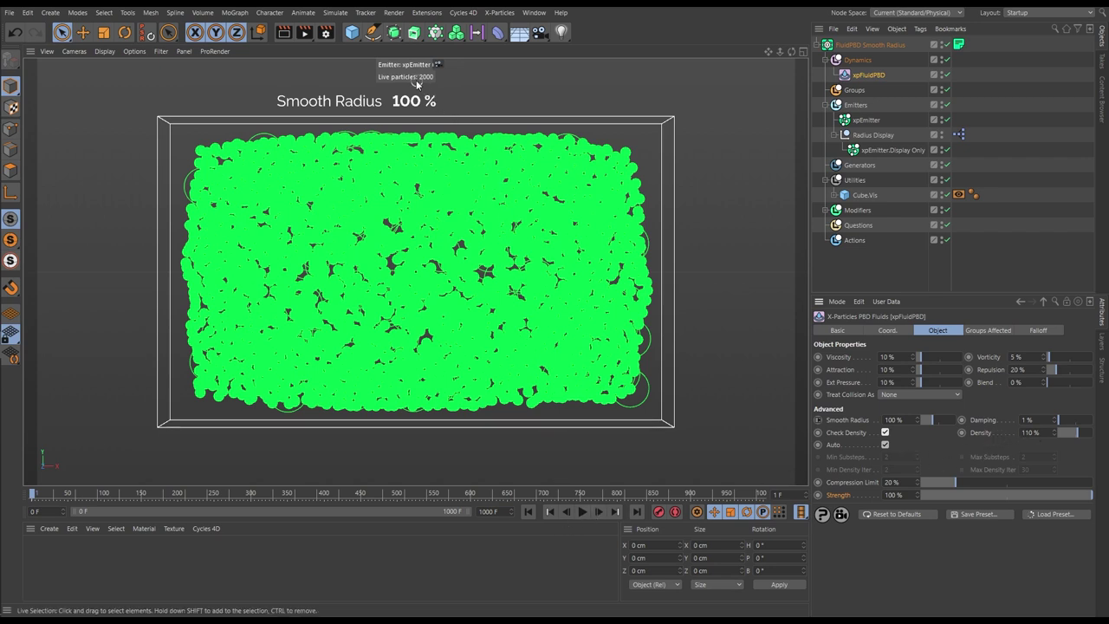
left_click(528, 511)
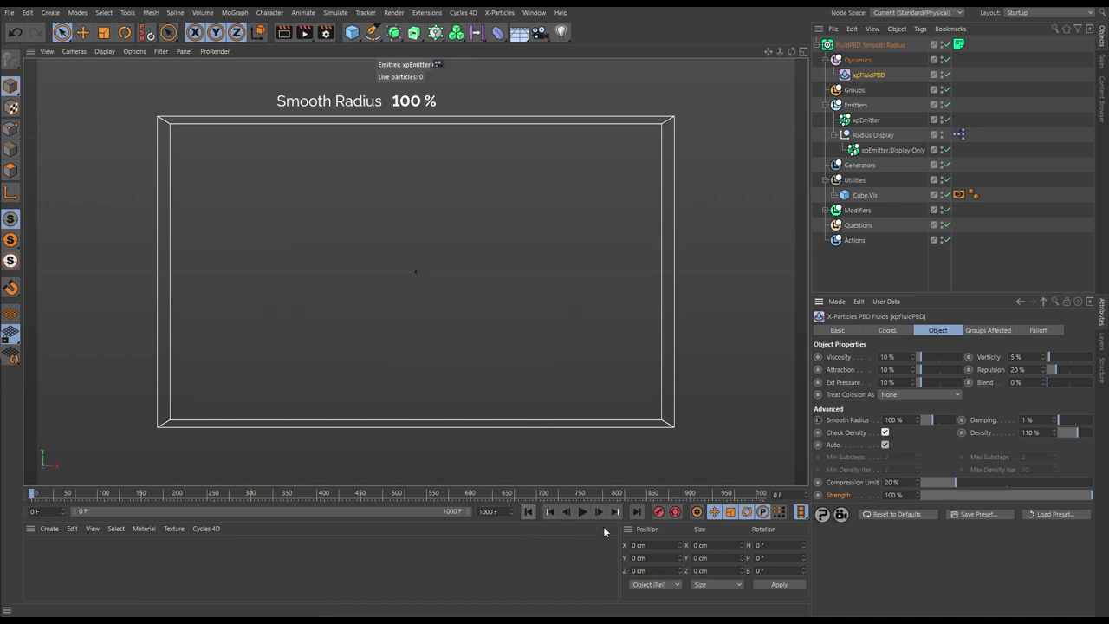
left_click(599, 512)
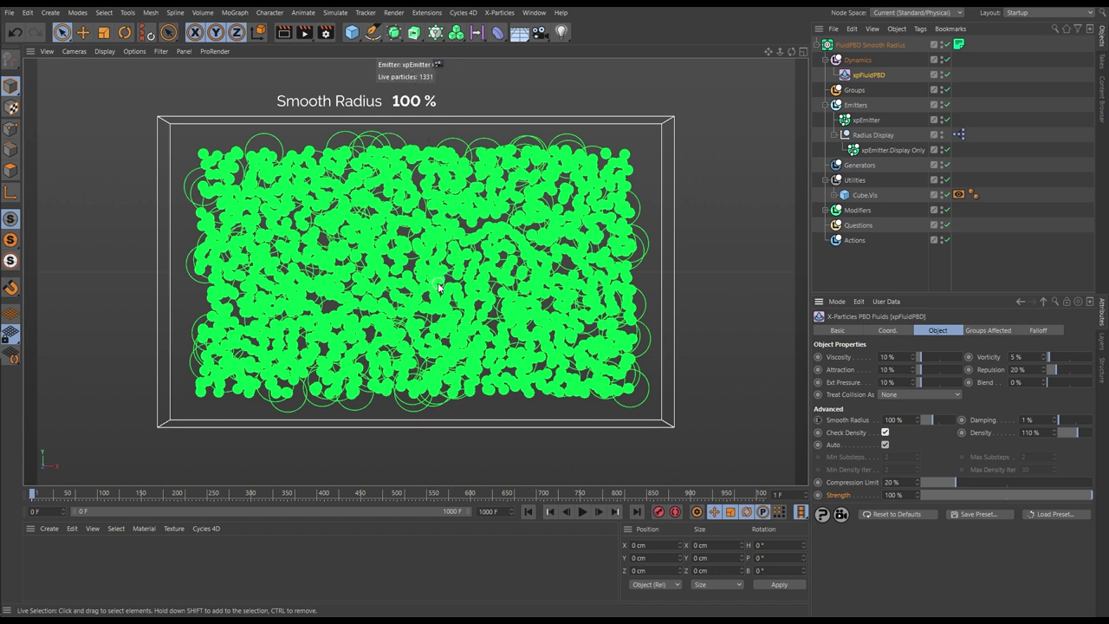
Replay the simulation repeatedly from the start with Check Density enabled, stop it, and rewind to the first frame
left_click(526, 513)
left_click(583, 513)
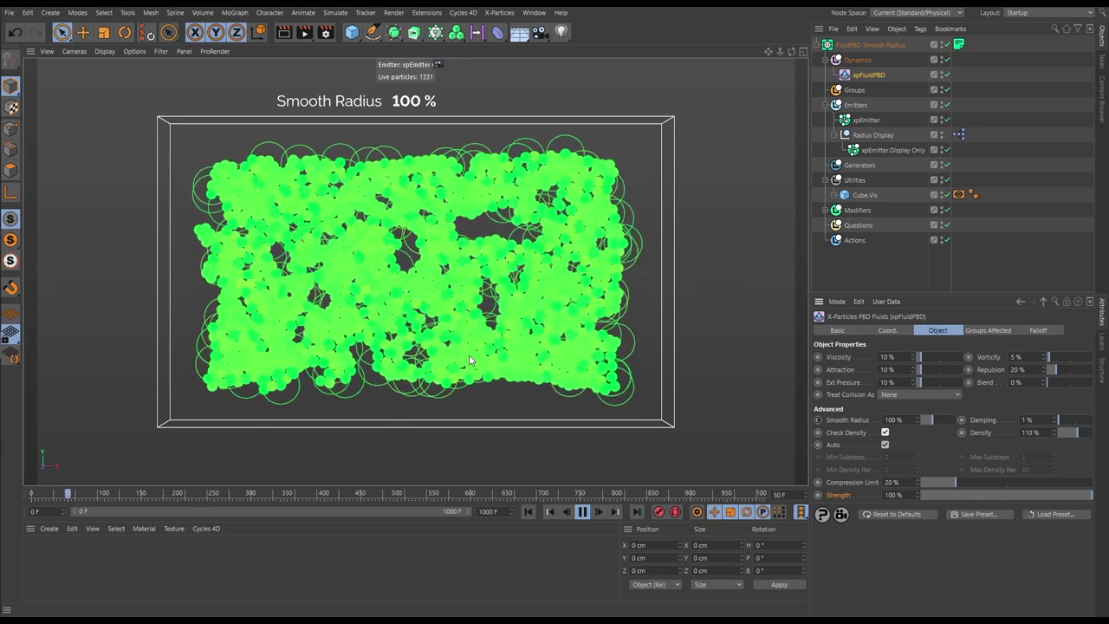
left_click(526, 512)
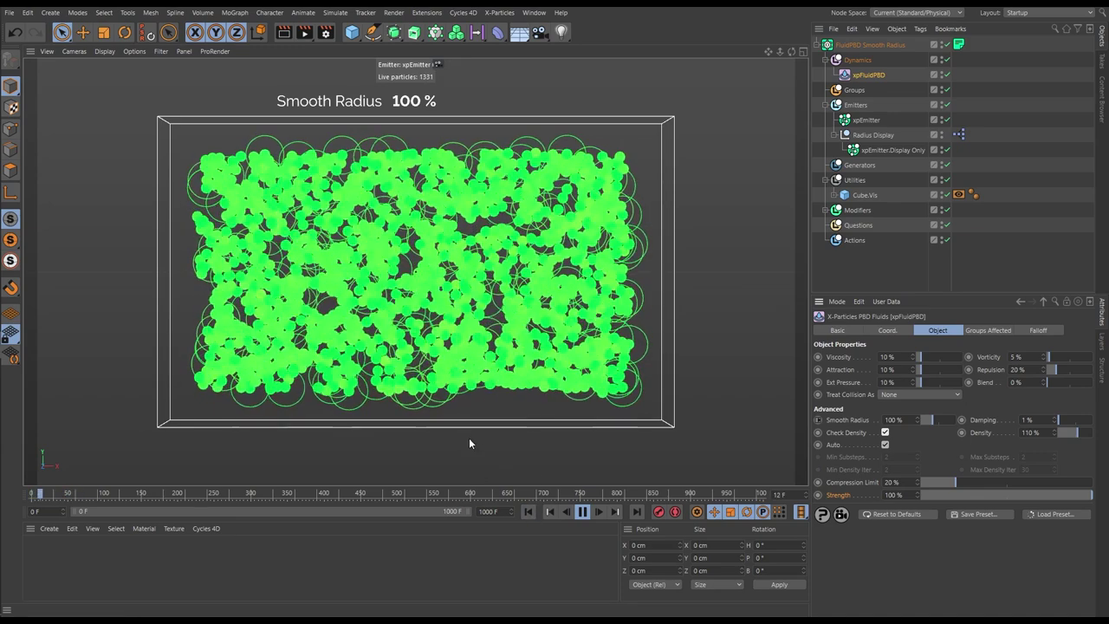
left_click(528, 515)
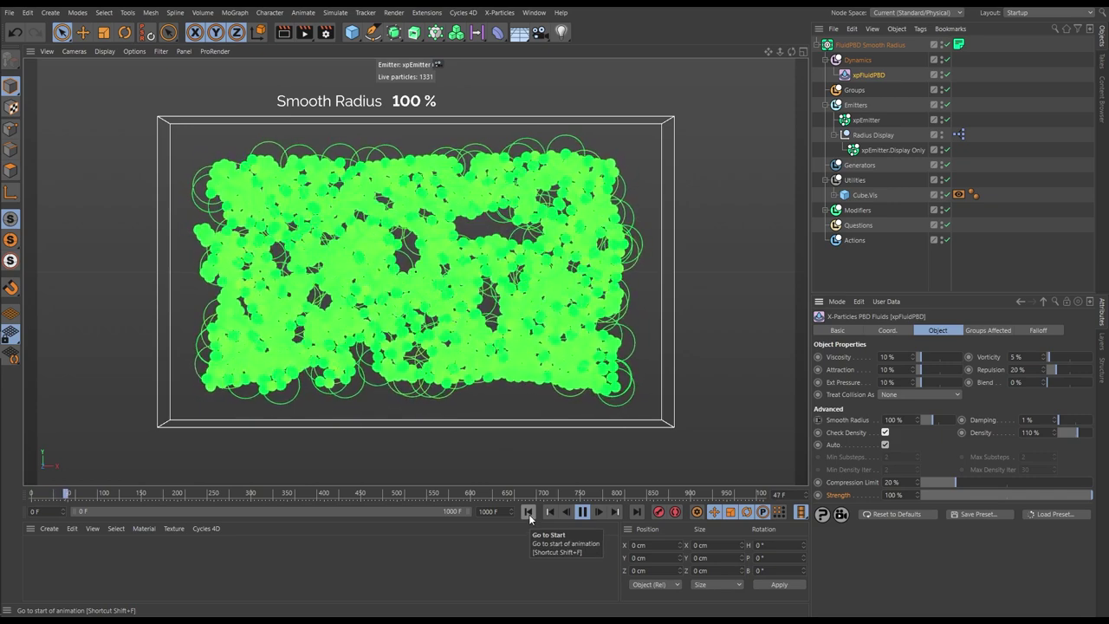
left_click(529, 514)
left_click(530, 516)
left_click(531, 516)
left_click(584, 513)
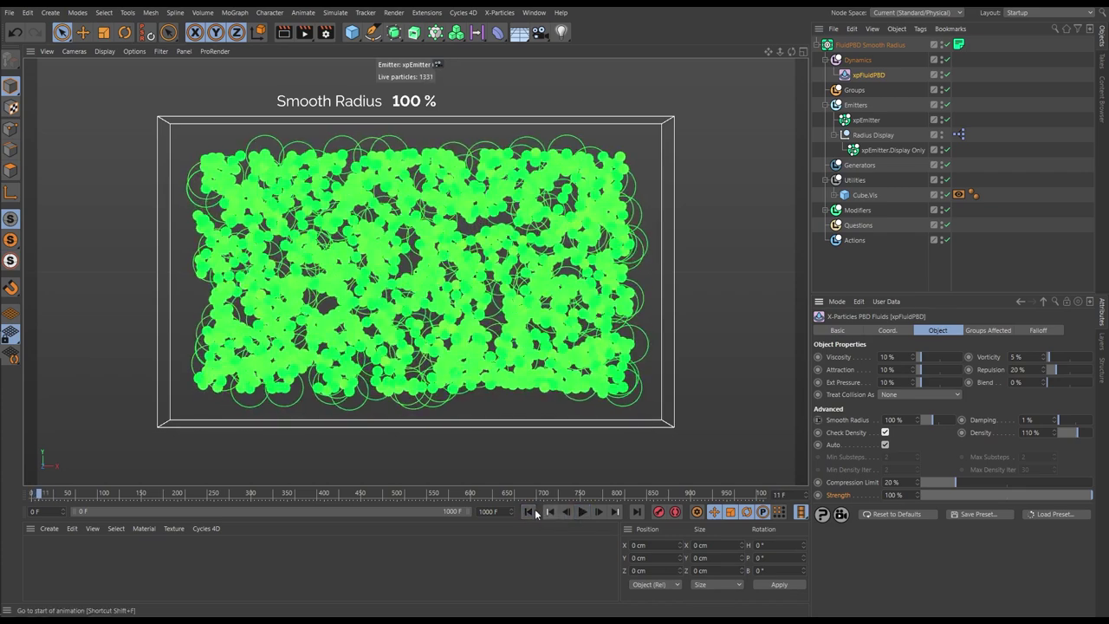
left_click(528, 511)
Disable Check Density on the xpFluidPBD object, replay the simulation several times from the start, and stop it
left_click(884, 431)
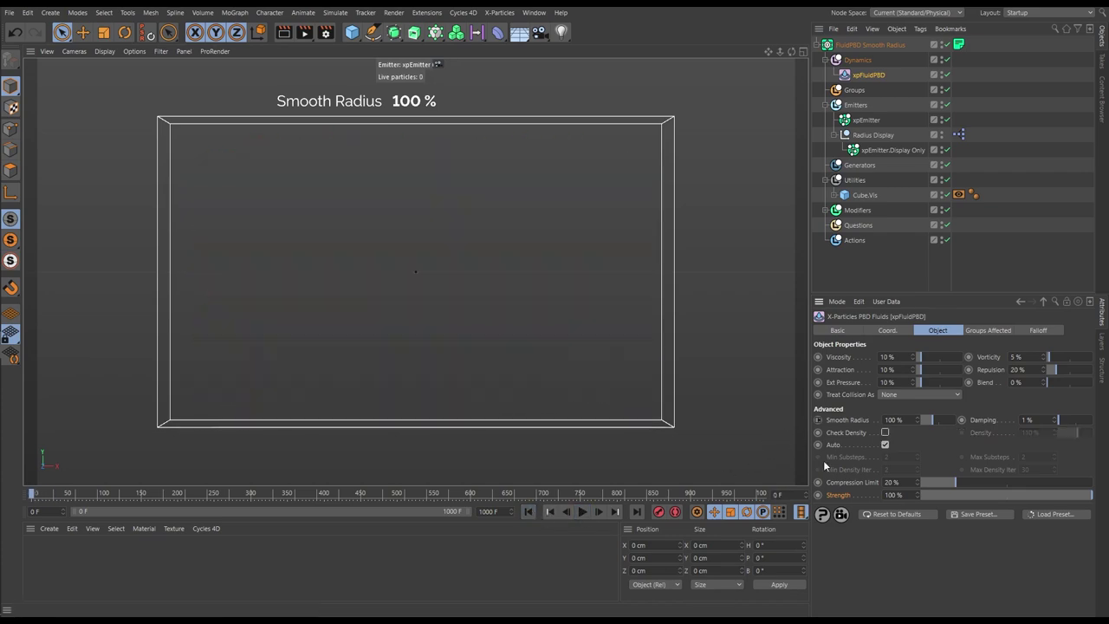
left_click(583, 512)
left_click(529, 511)
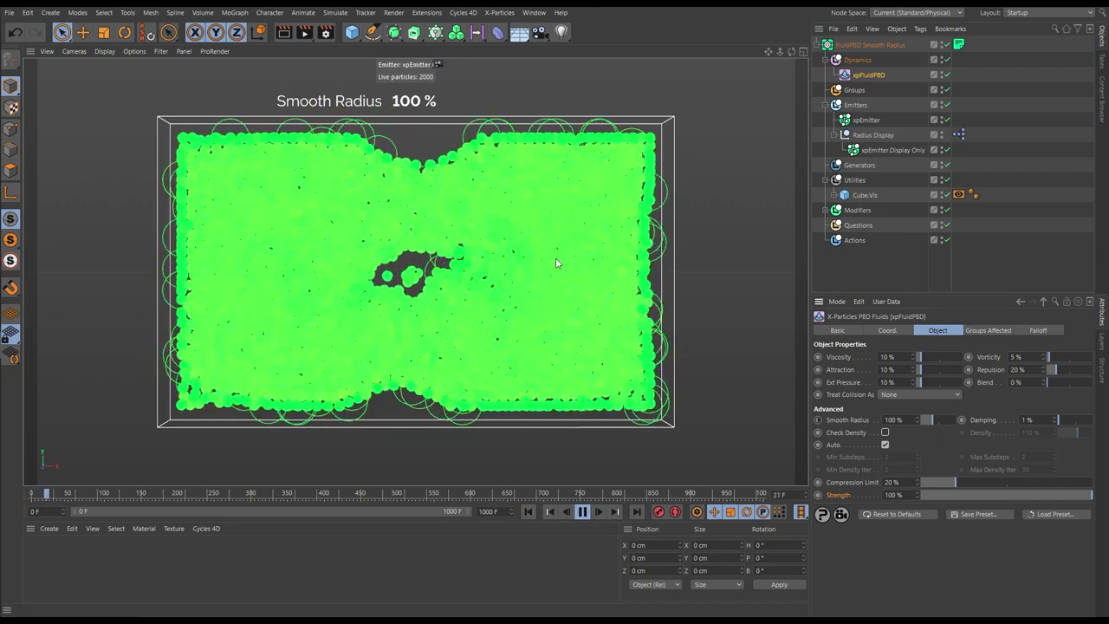
key("shift+f")
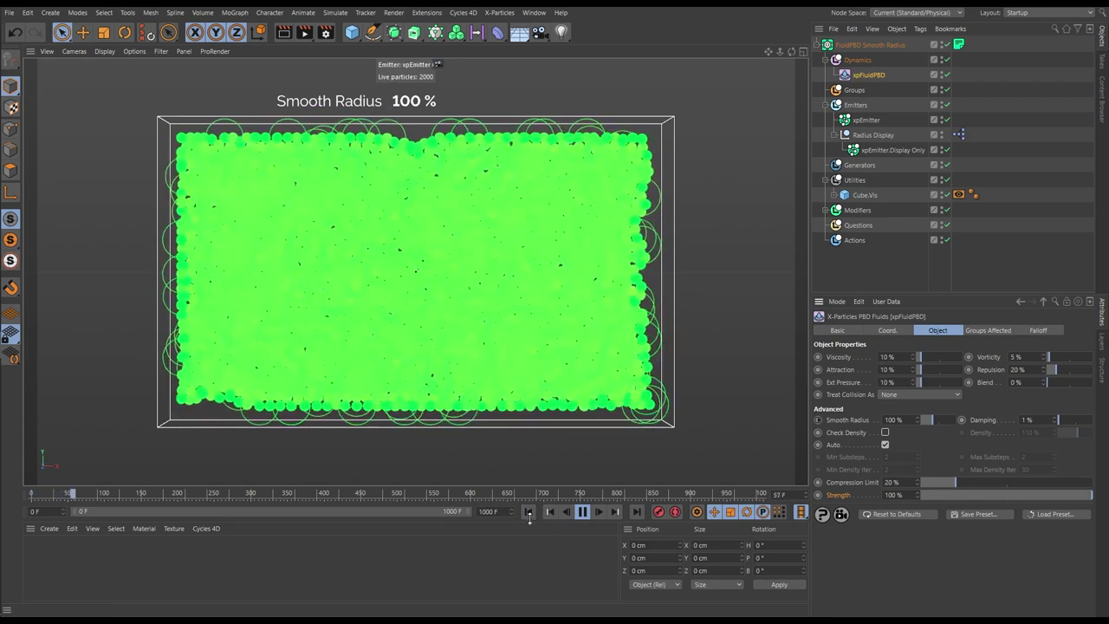
key("shift+f")
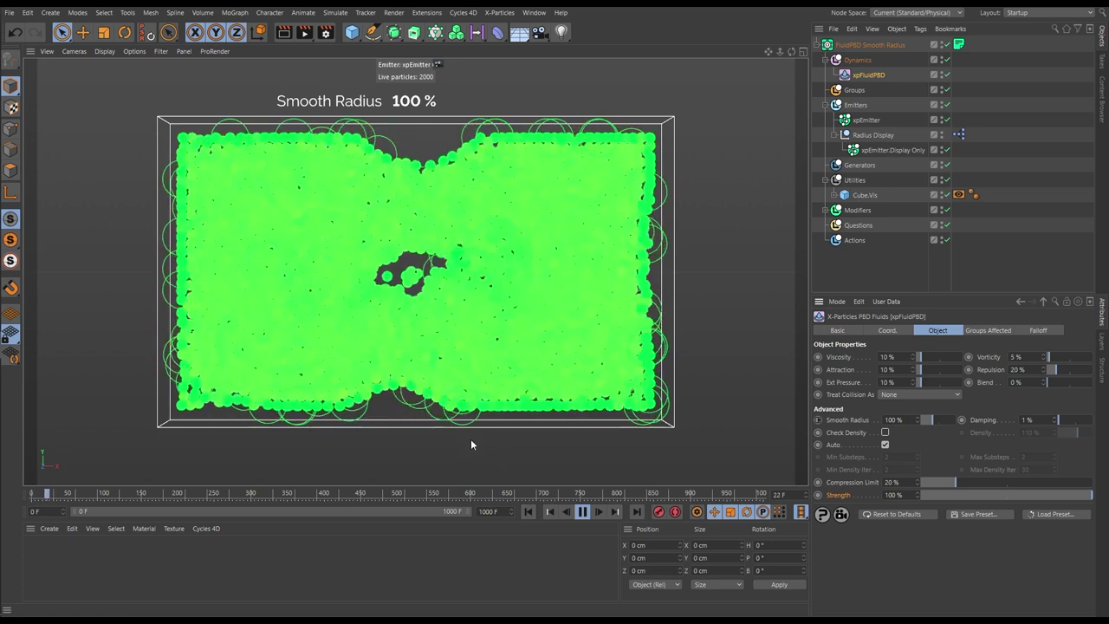
left_click(584, 512)
Enable Check Density again, play the simulation from the first frame, stop it, and rewind
left_click(885, 433)
left_click(530, 511)
left_click(582, 511)
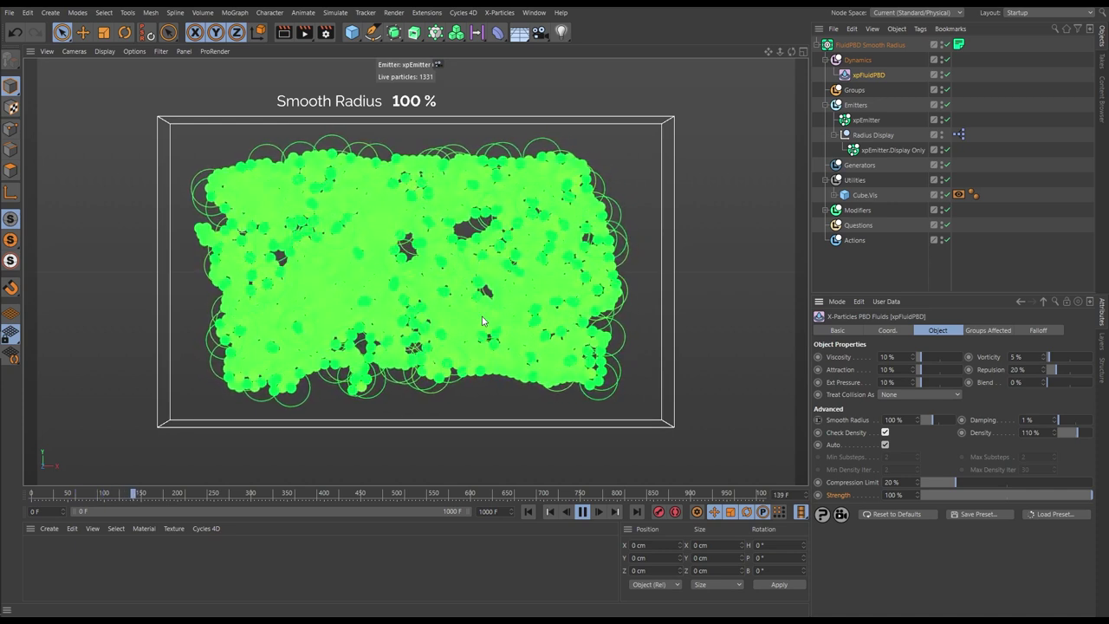
left_click(582, 511)
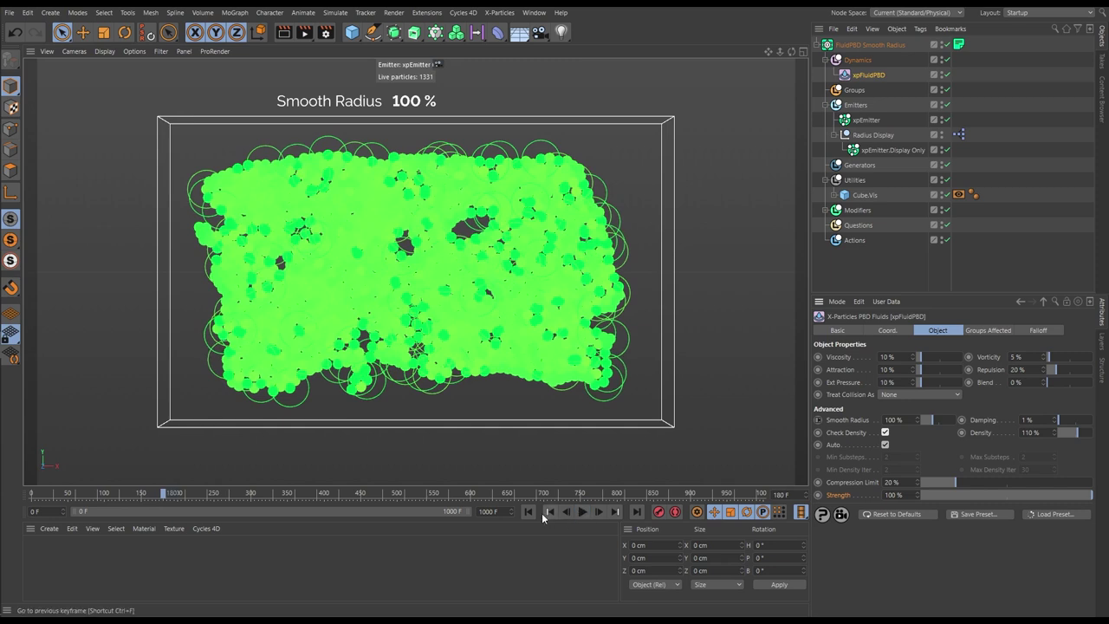
left_click(528, 512)
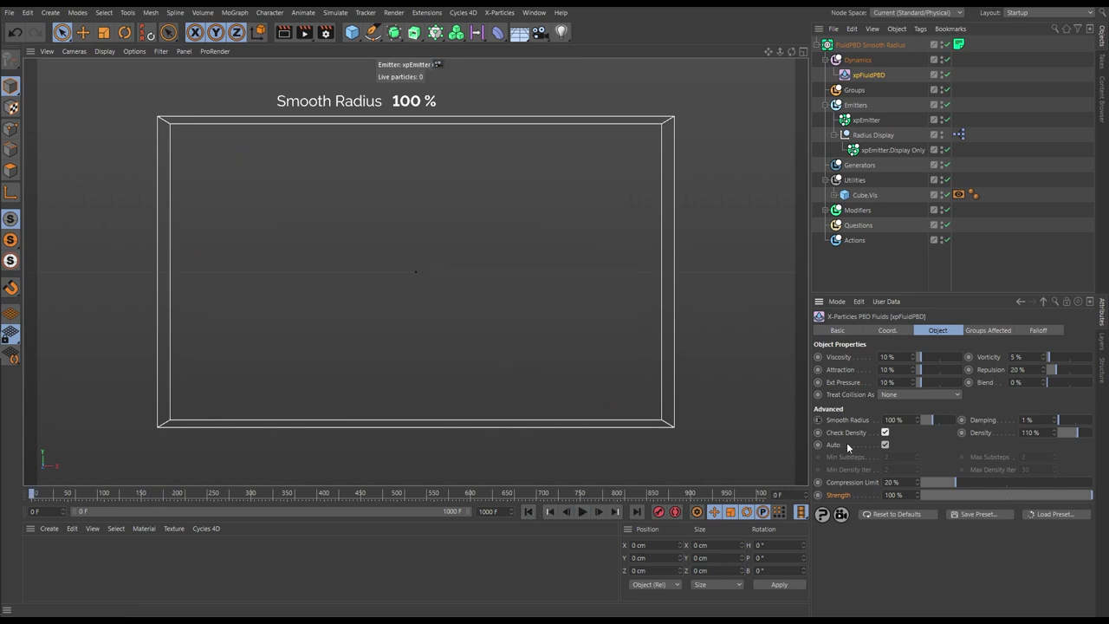
Disable Check Density on the xpFluidPBD object and set the xpEmitter's Shot Count to 20
left_click(885, 433)
left_click(867, 119)
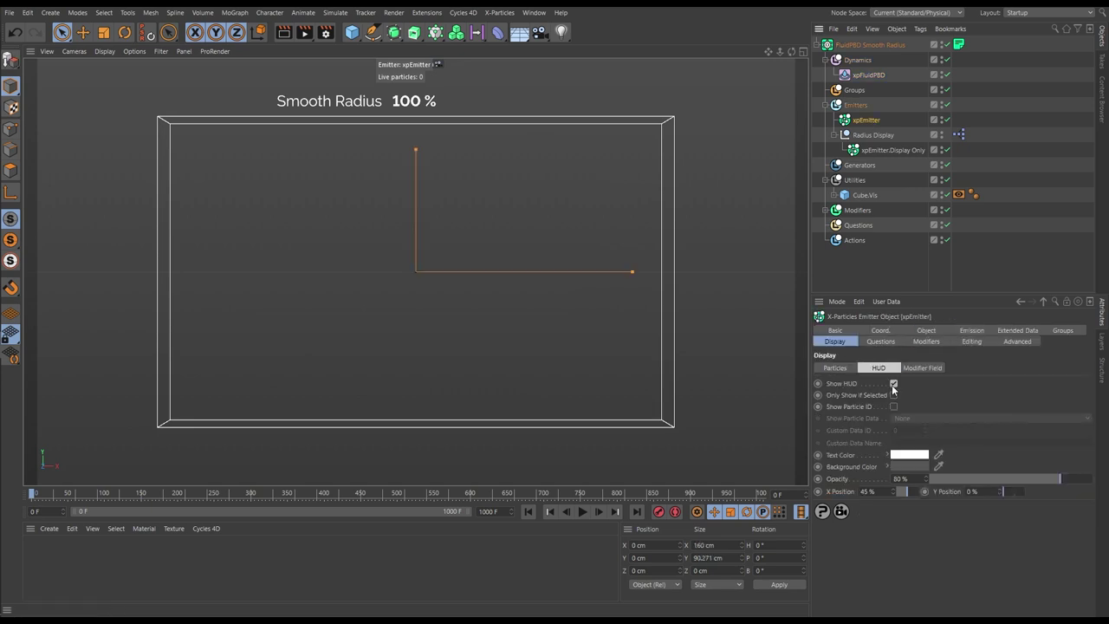
left_click(967, 330)
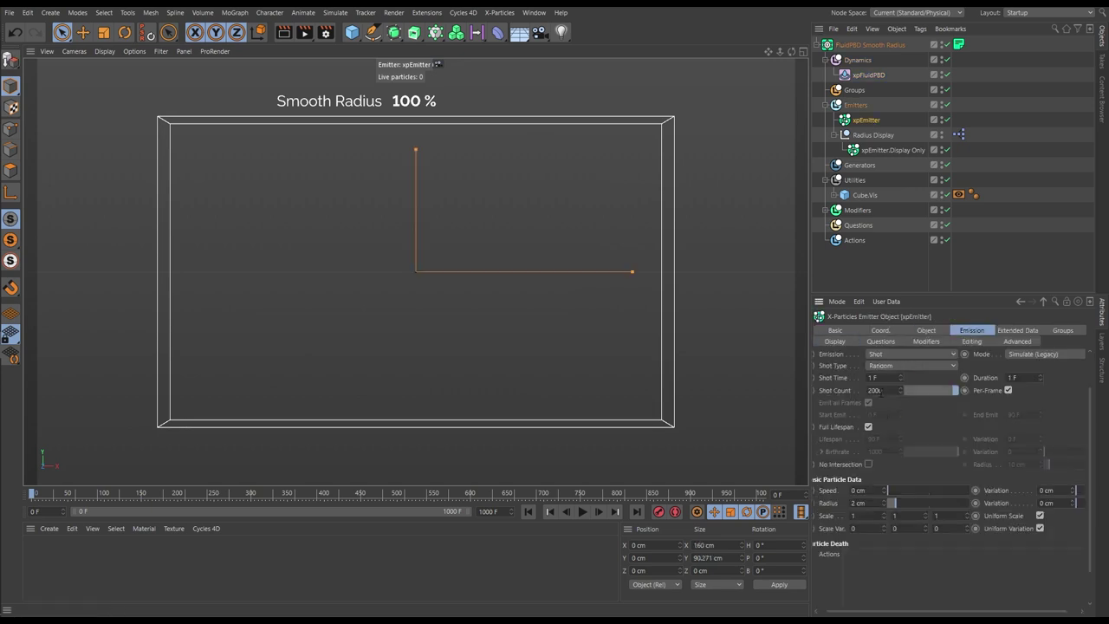
type("20")
key("Return")
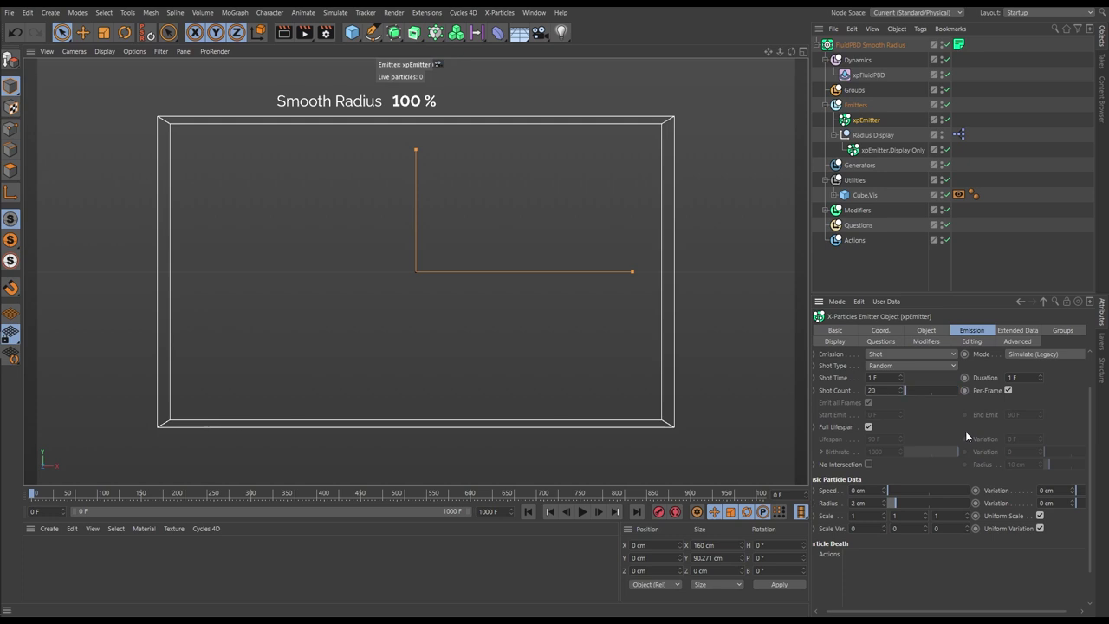
Turn off Auto on the xpFluidPBD object to view its substep settings, and turn Auto back on
left_click(869, 76)
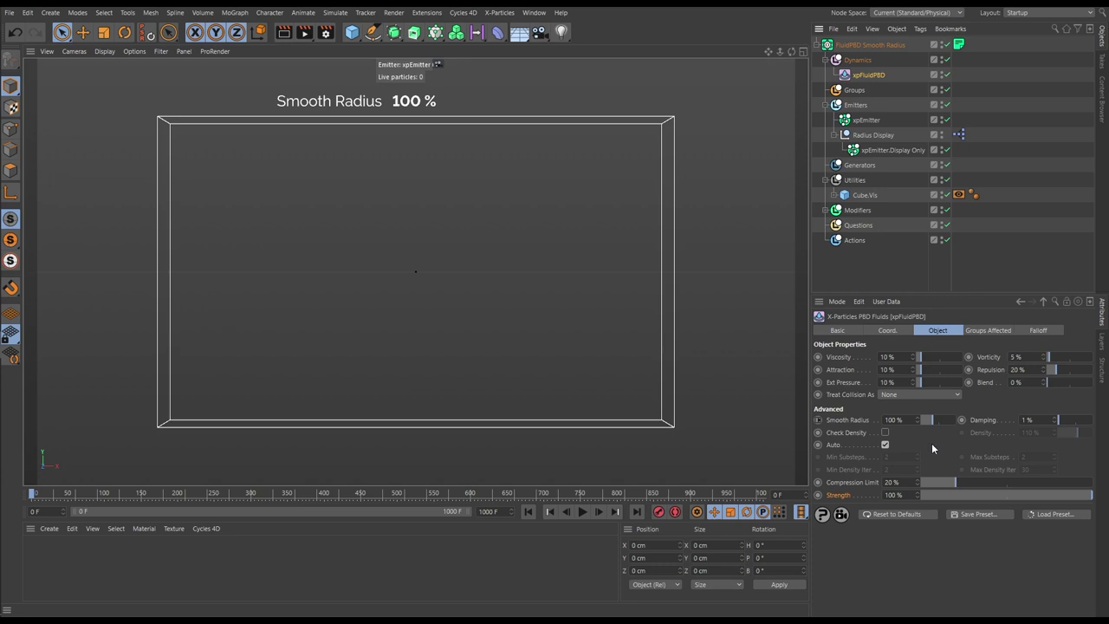
left_click(885, 444)
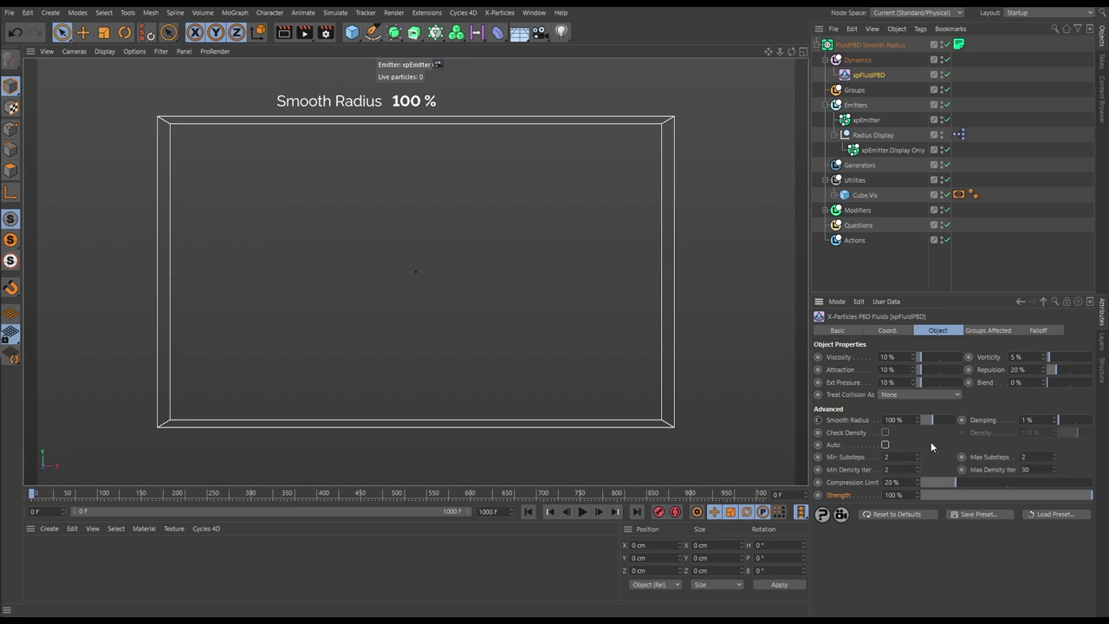
left_click(885, 443)
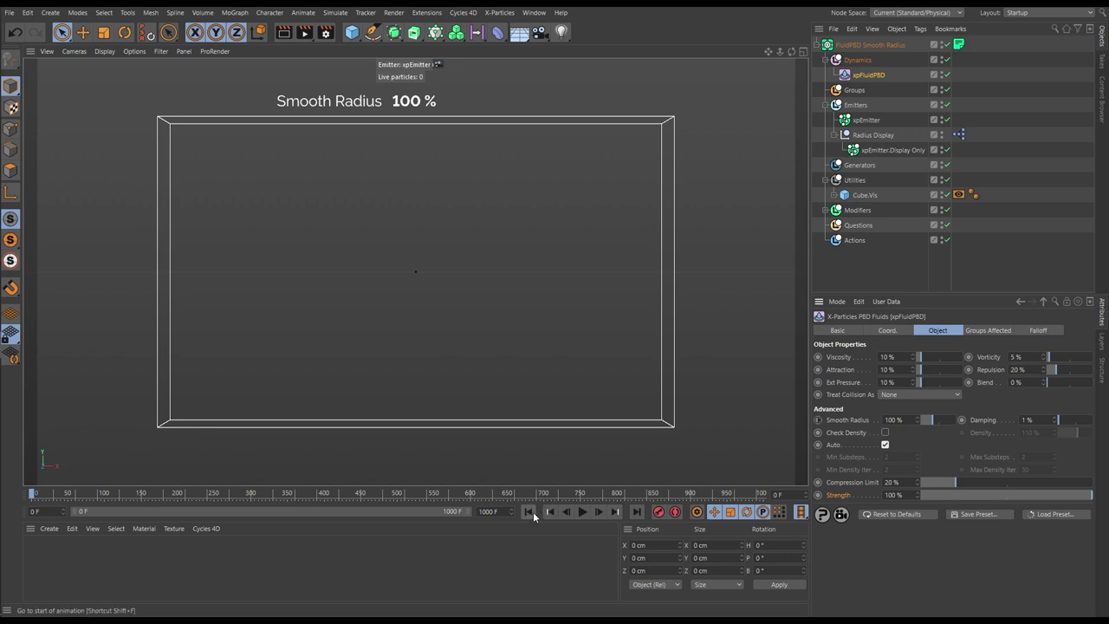
Play the 20-particle simulation at 100 % Strength, restart it from the first frame, and stop it
left_click(581, 512)
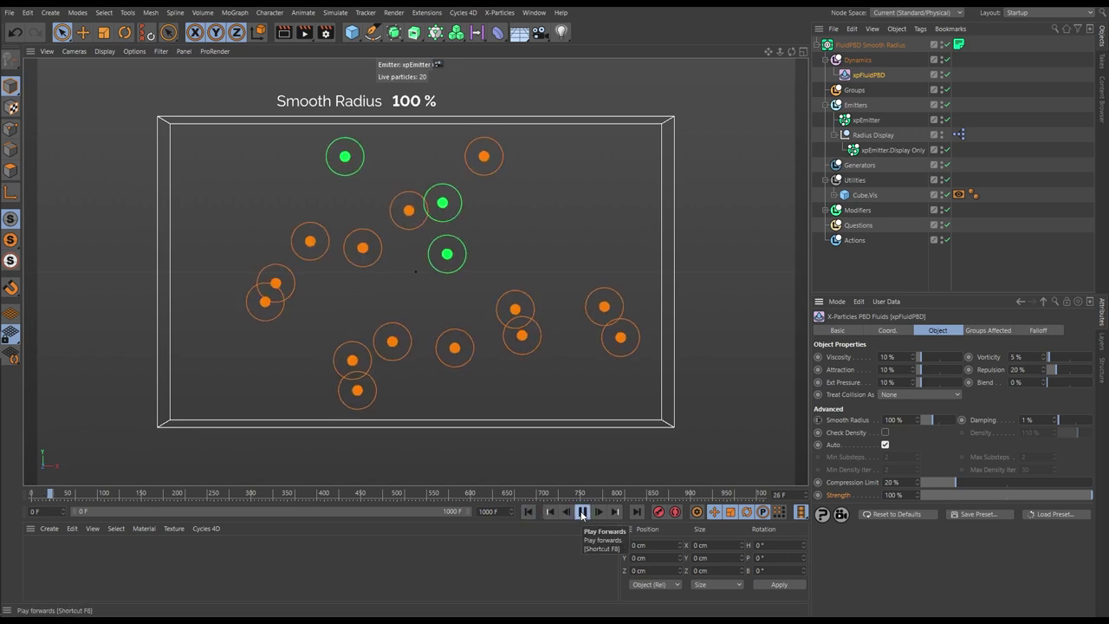
left_click(529, 512)
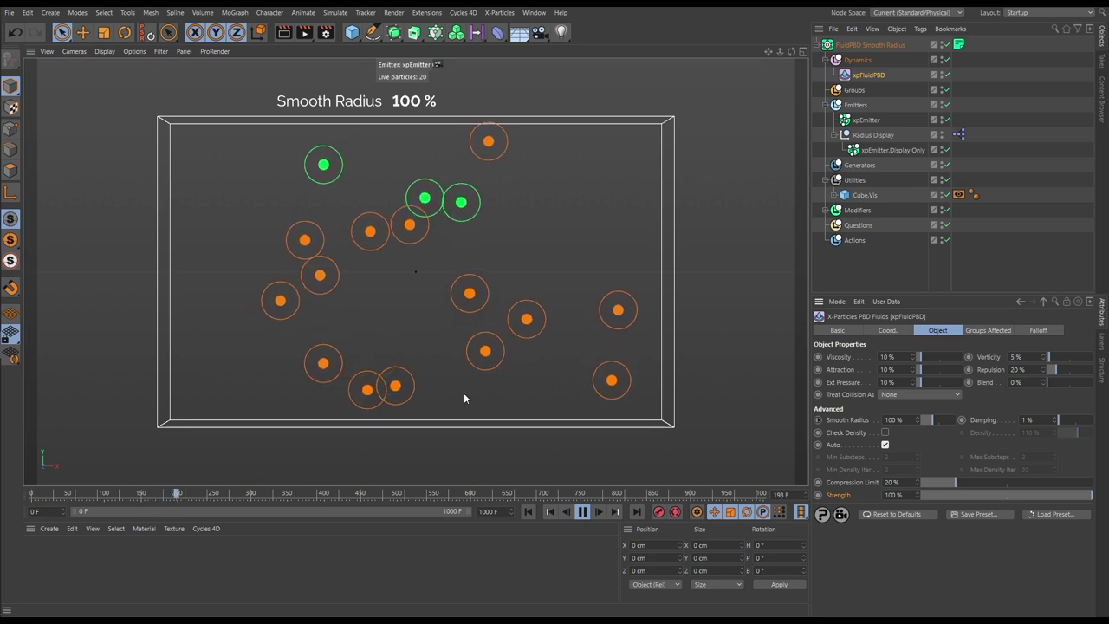
left_click(583, 511)
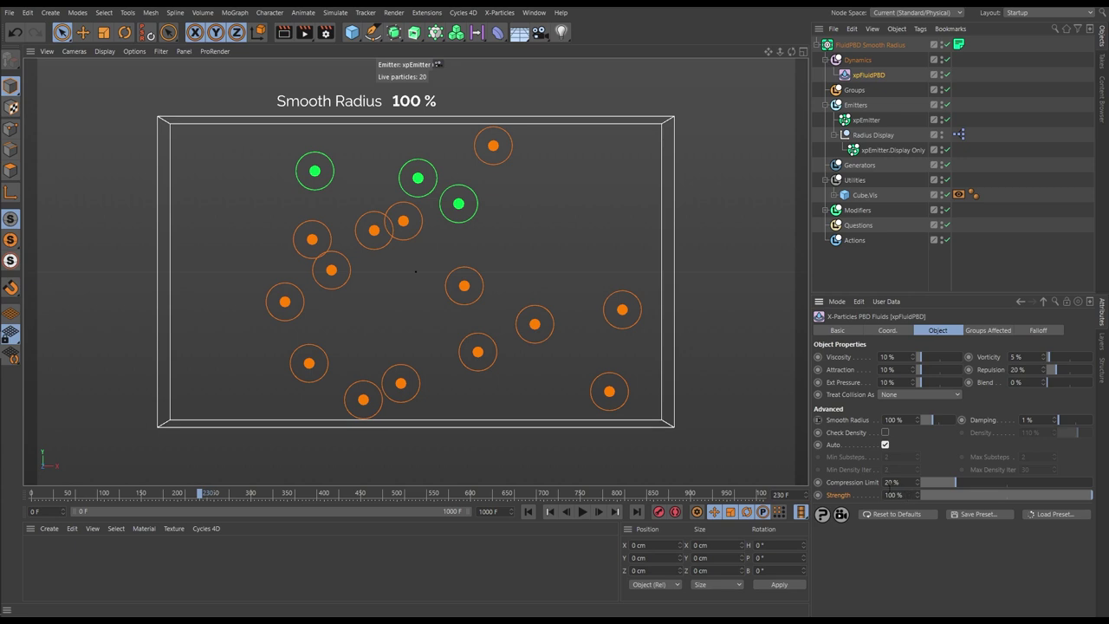
Set the xpFluidPBD Strength to 1 %, play the simulation from the first frame, and stop it
left_click_drag(1083, 499, 922, 493)
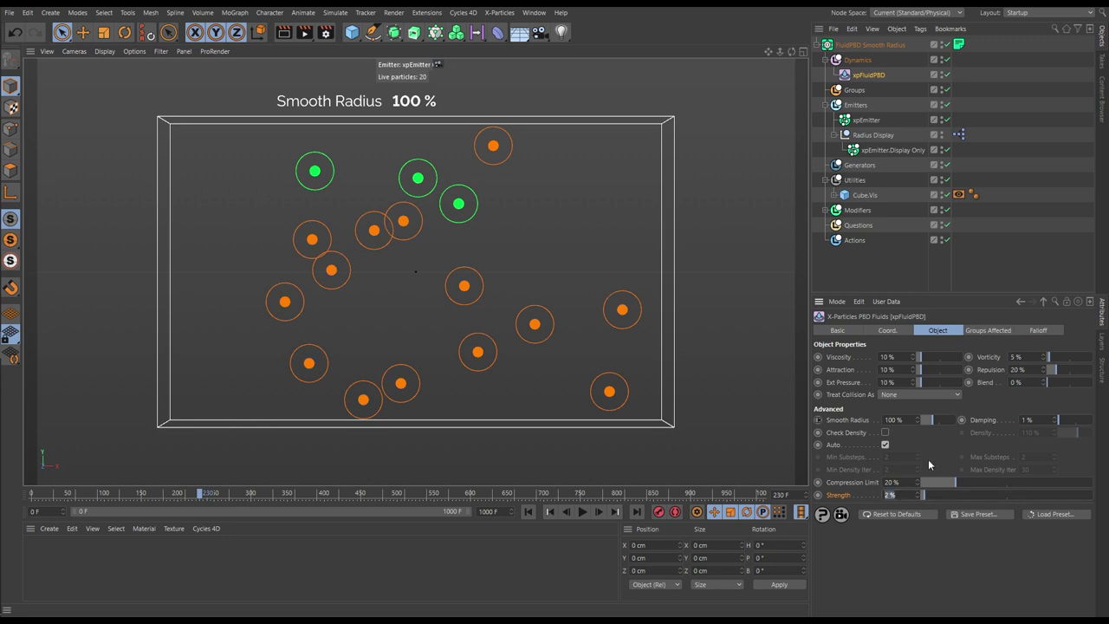
key("ctrl+z")
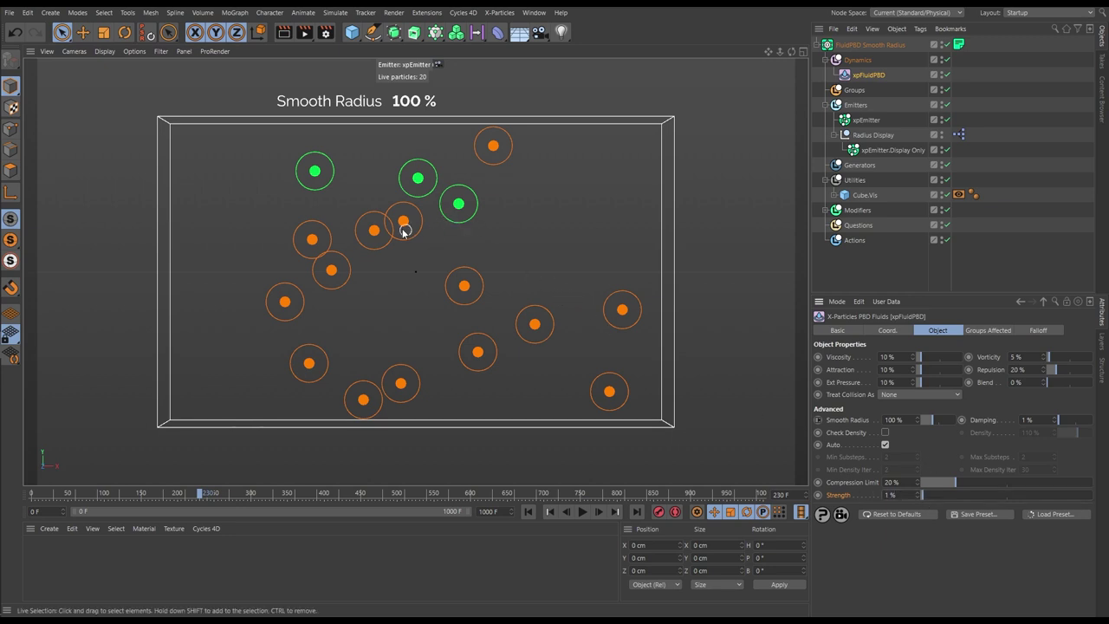
left_click(528, 511)
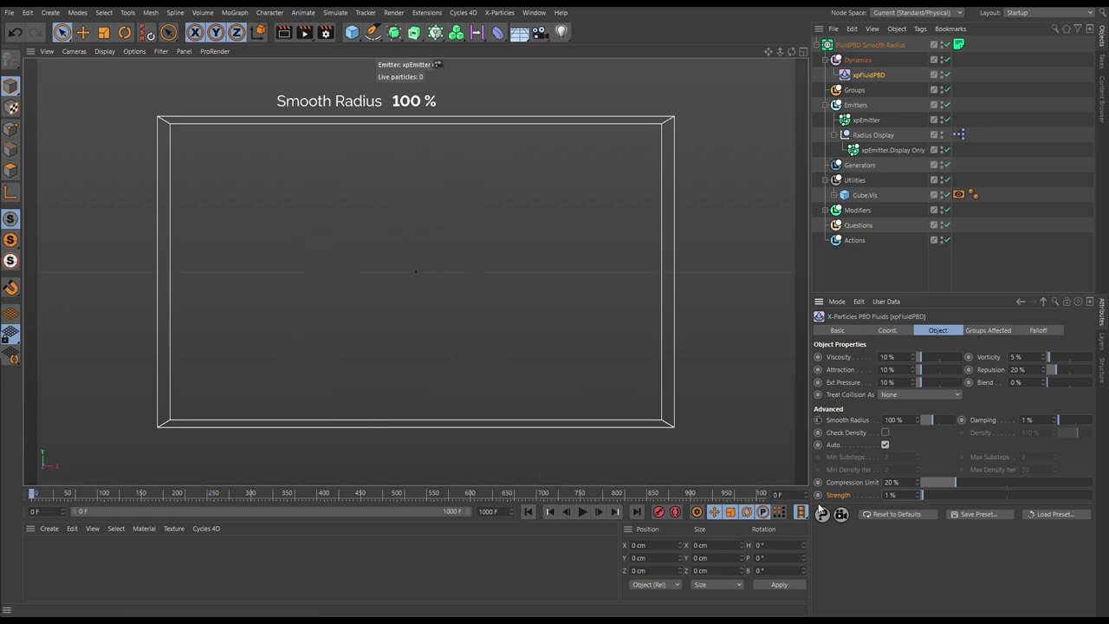
left_click(582, 512)
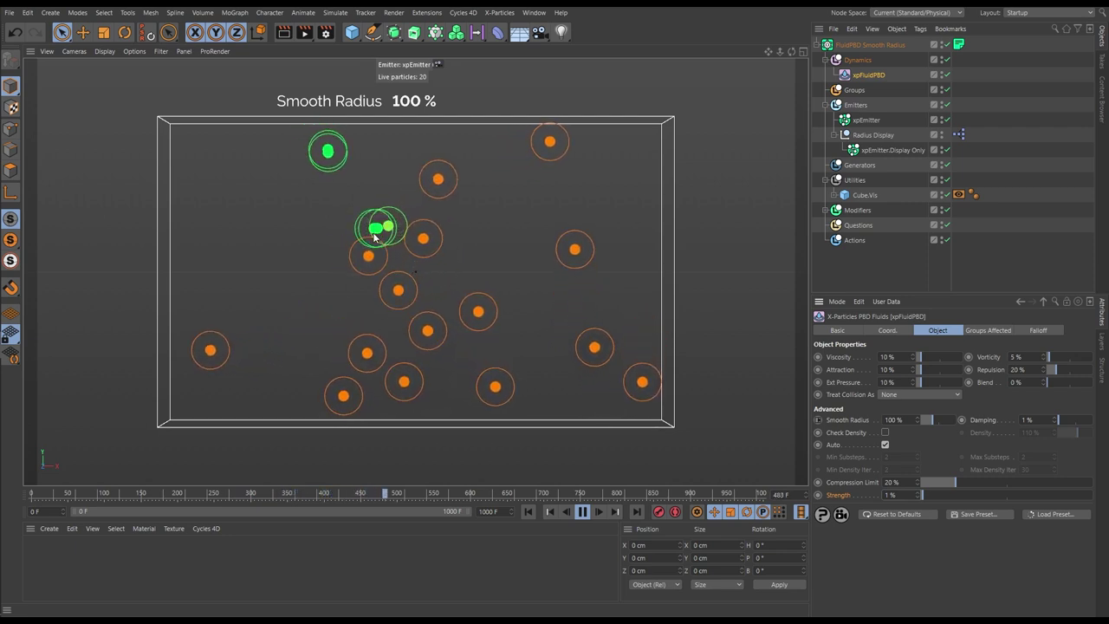
left_click(583, 511)
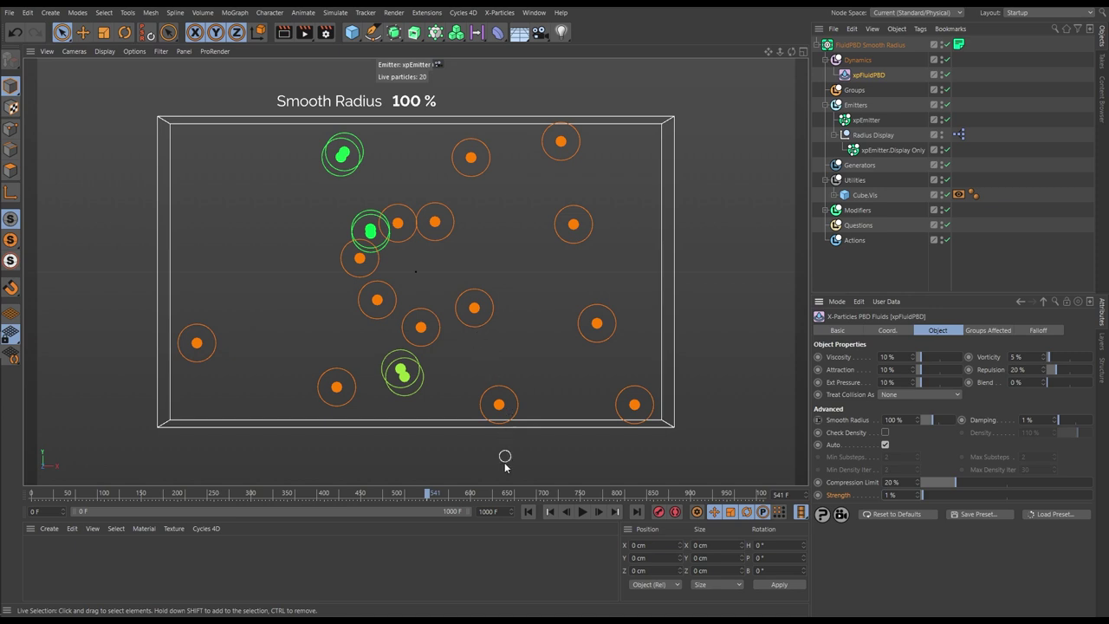
Replay the low-strength simulation from the start, restore the Strength to 100 %, and rewind to the first frame
left_click(528, 512)
left_click(582, 513)
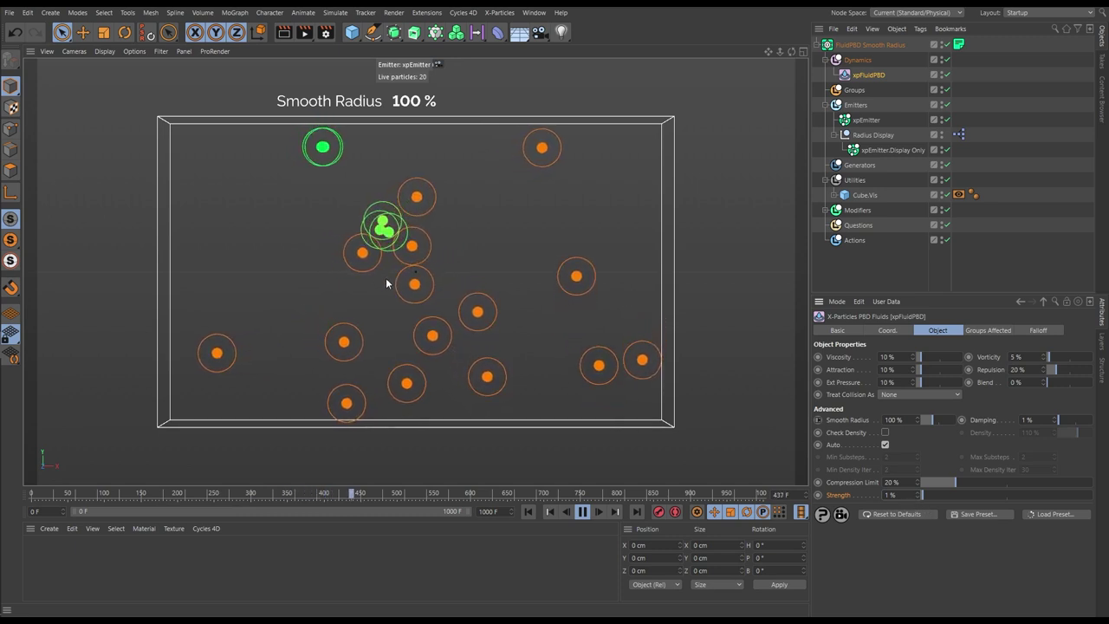
left_click(582, 513)
left_click_drag(939, 499, 1105, 507)
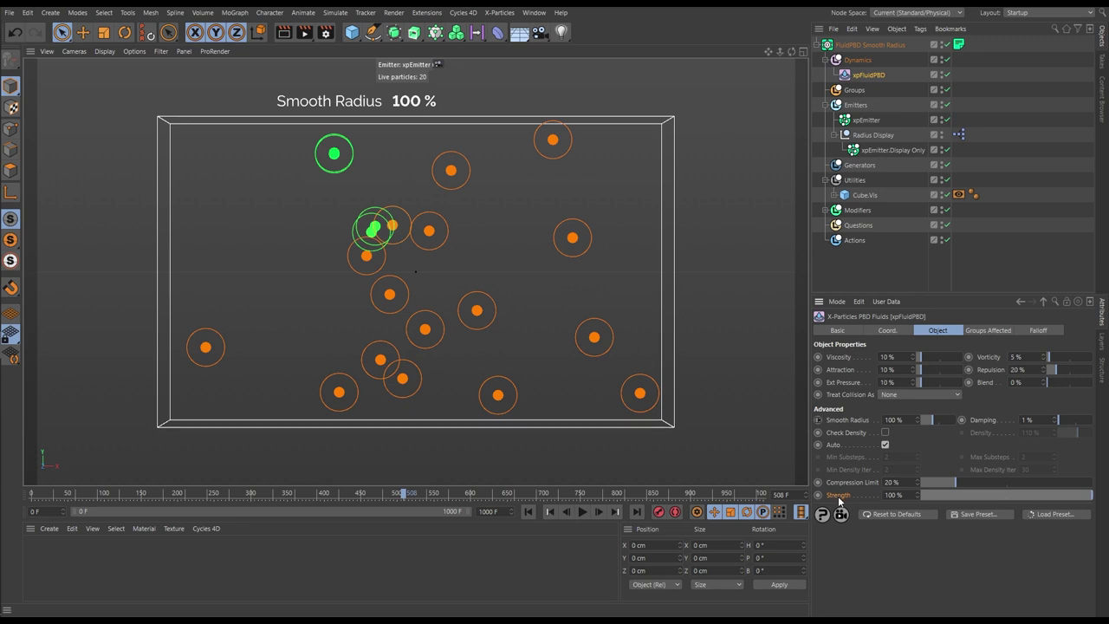
left_click(527, 512)
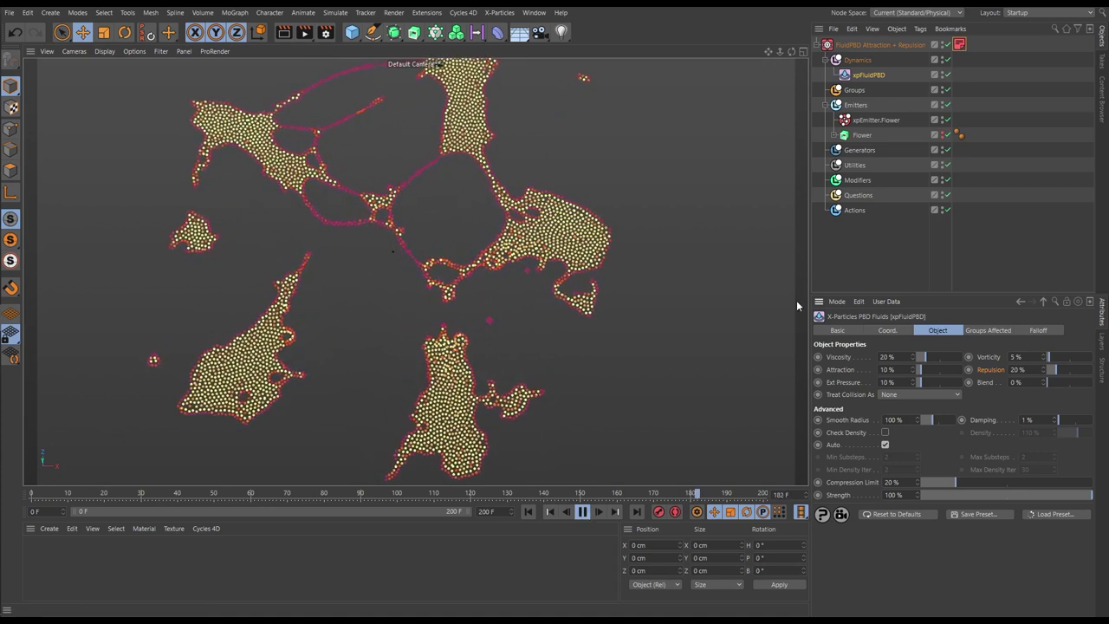
Stop the flower simulation, show the Flower mesh, and view the emission settings of xpEmitter.Flower
left_click(583, 511)
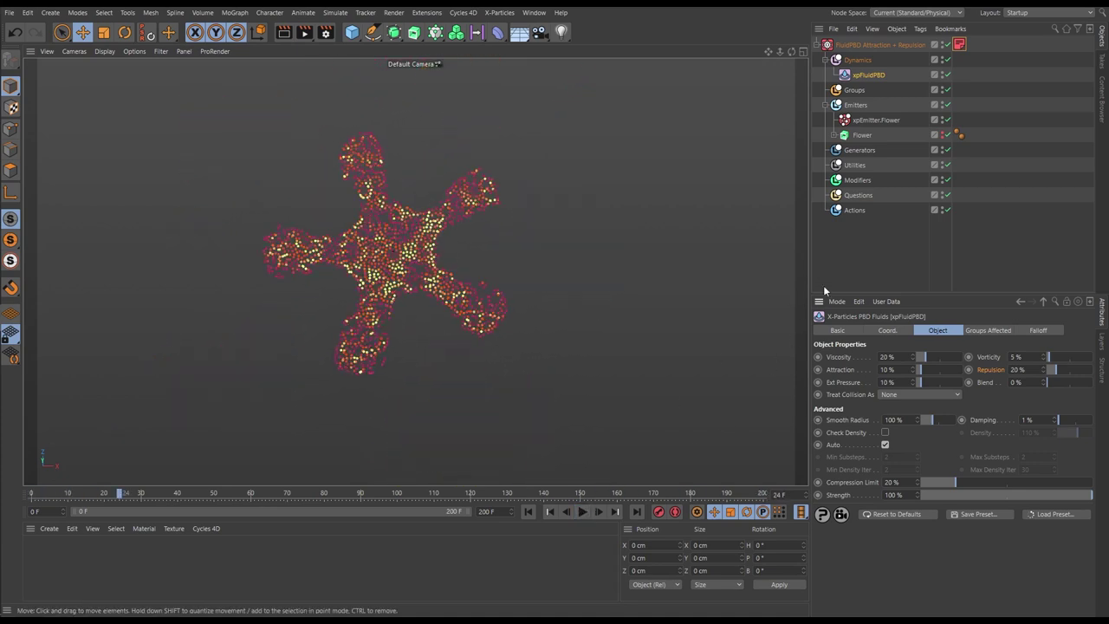
left_click(944, 133)
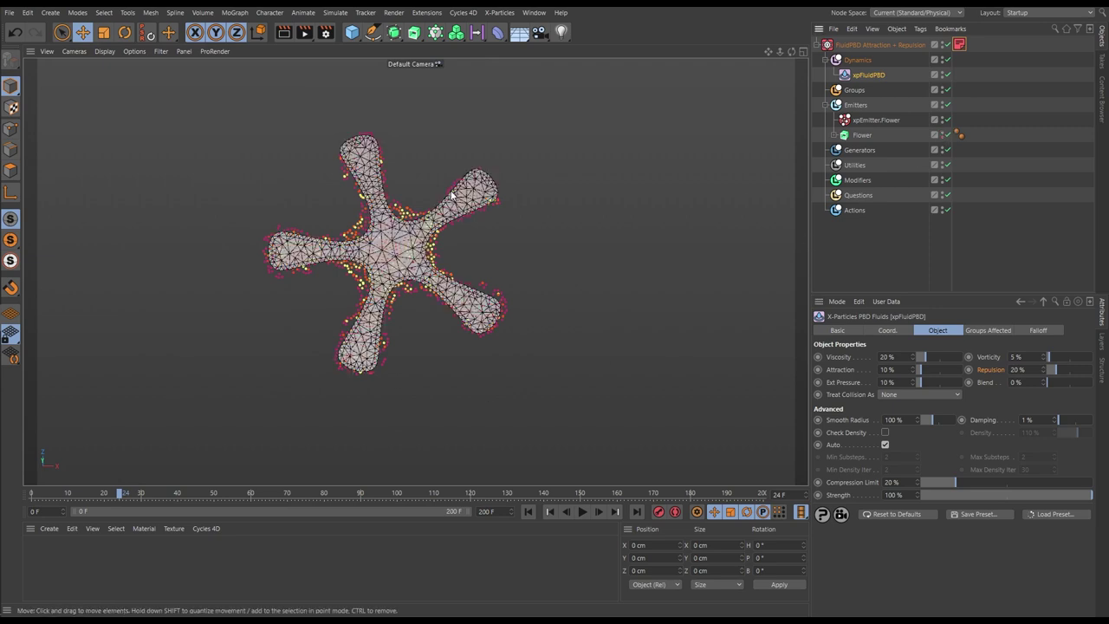
left_click(876, 119)
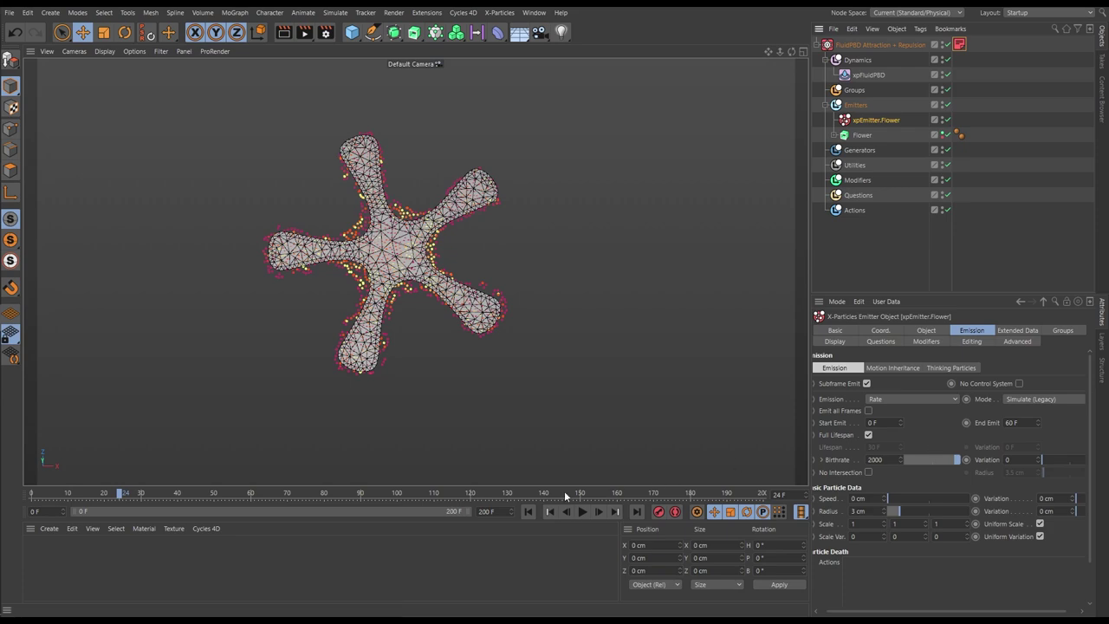
Replay the flower particle simulation several times from the first frame, pausing it to inspect how the fluid spreads and clumps
left_click(528, 511)
left_click(583, 512)
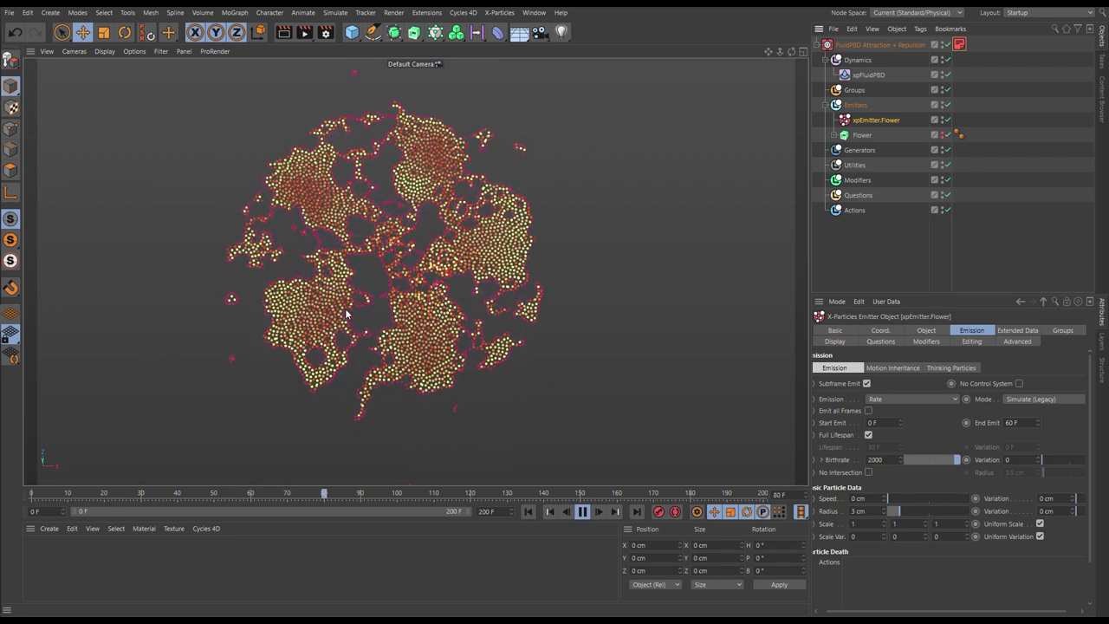
left_click(582, 512)
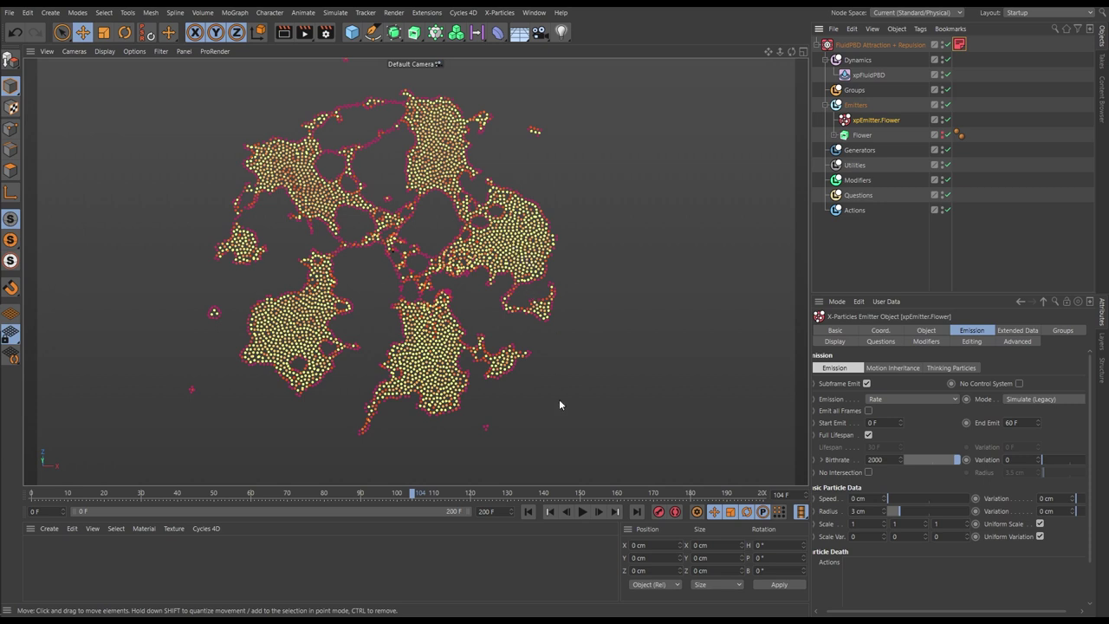
left_click(528, 512)
left_click(583, 512)
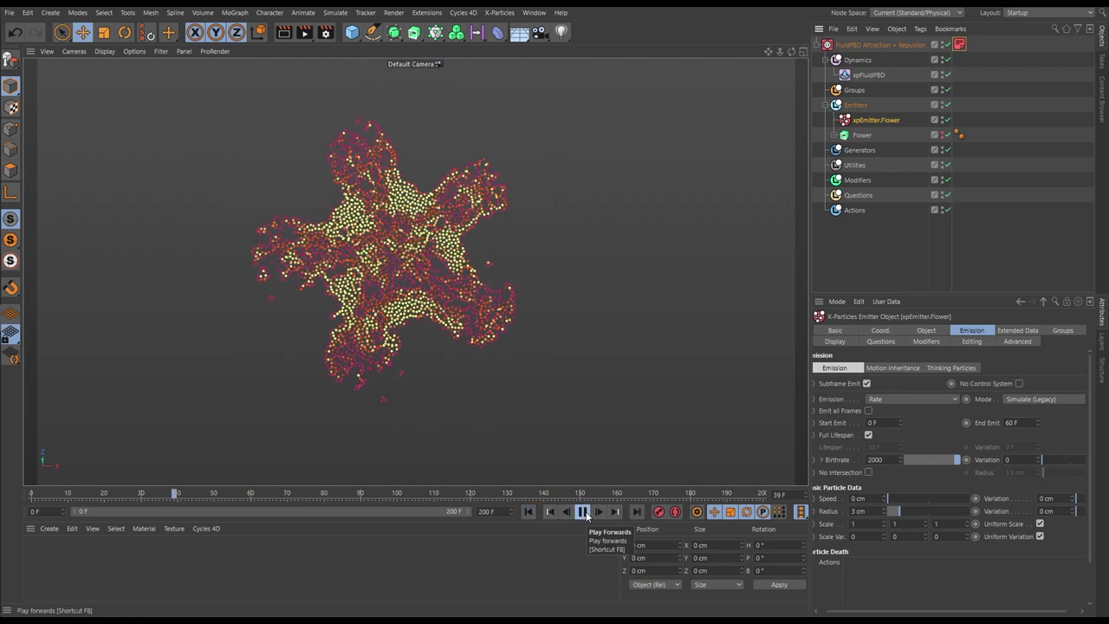
left_click(586, 511)
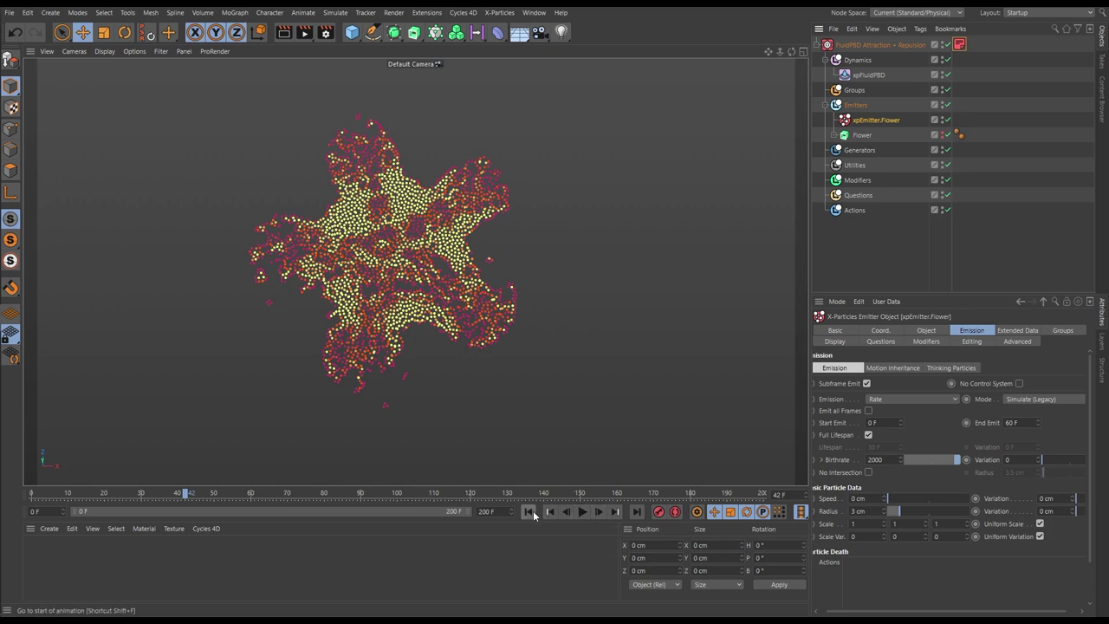
left_click(529, 511)
left_click(582, 512)
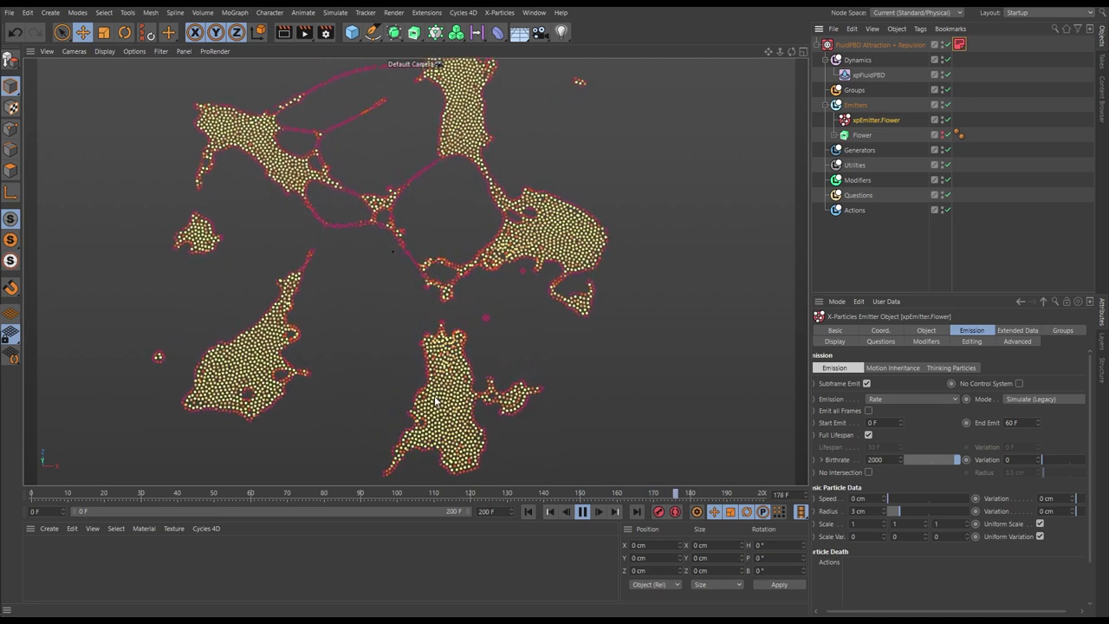
left_click(582, 511)
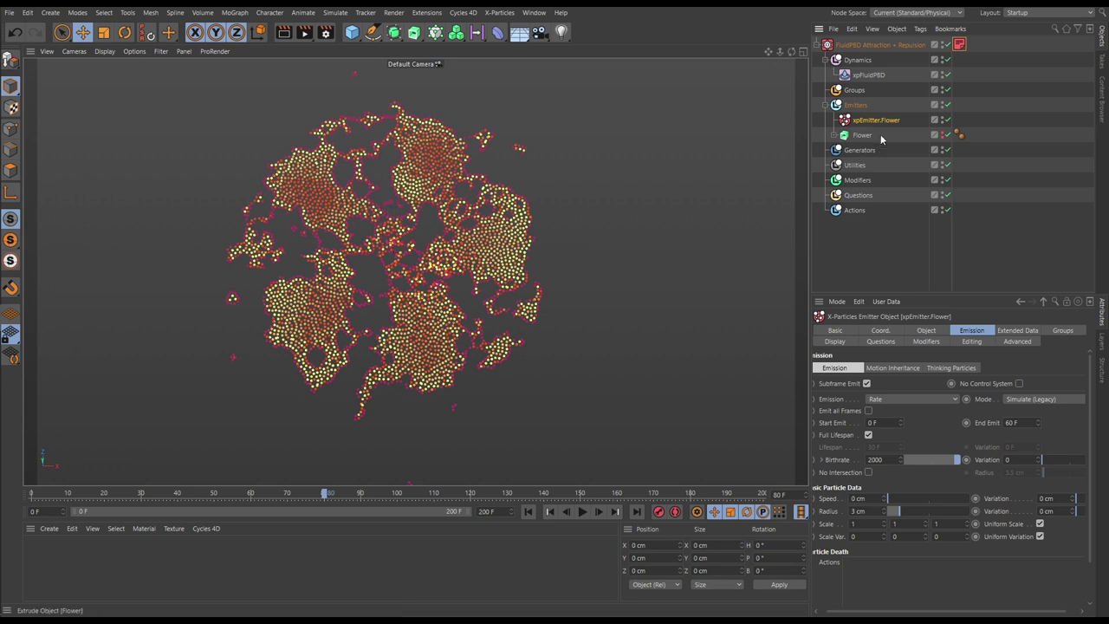
Open the Display settings of xpEmitter.Flower and enlarge the attributes area to examine the Fluid Density gradient
left_click(836, 341)
left_click_drag(934, 292, 933, 197)
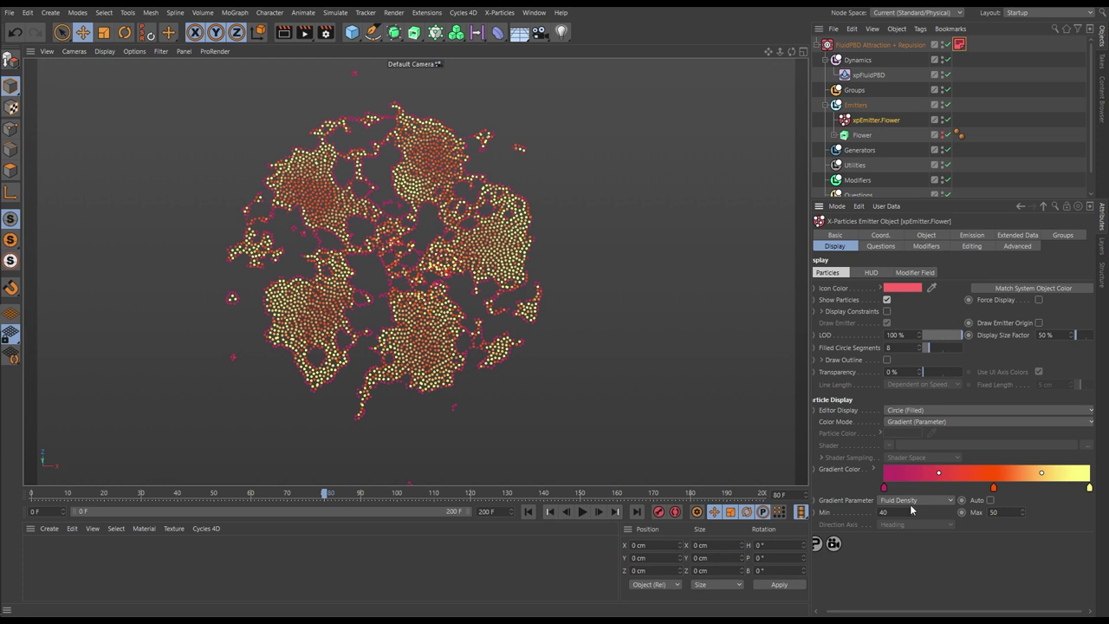
mouse_move(883, 488)
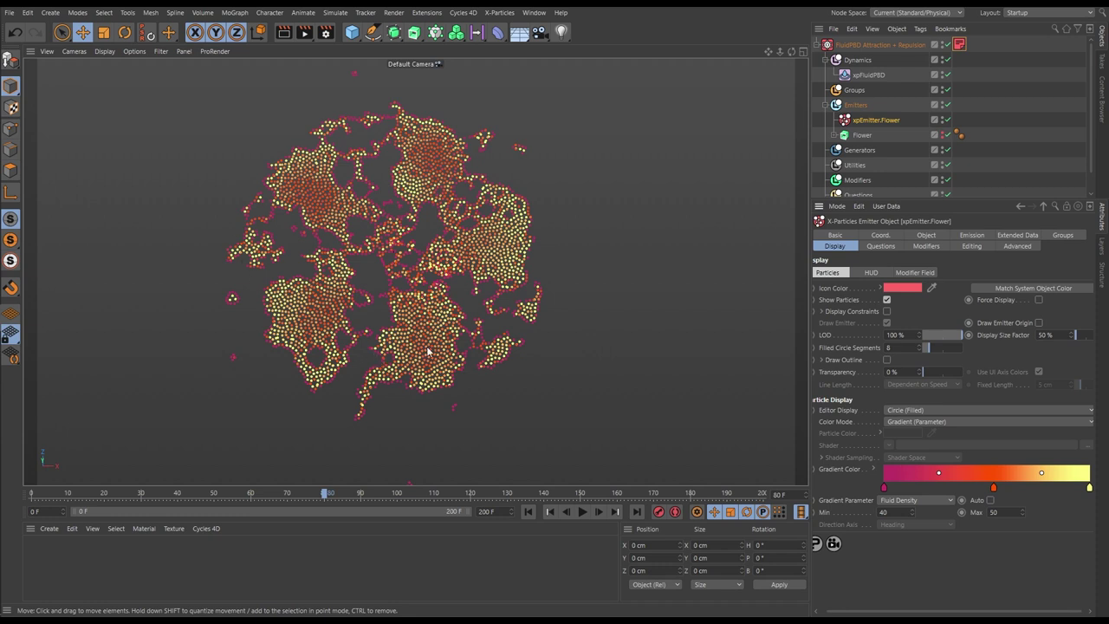
Replay the flower simulation repeatedly from the start, pausing it to compare the particle colours with the Fluid Density gradient
left_click(528, 512)
left_click(582, 512)
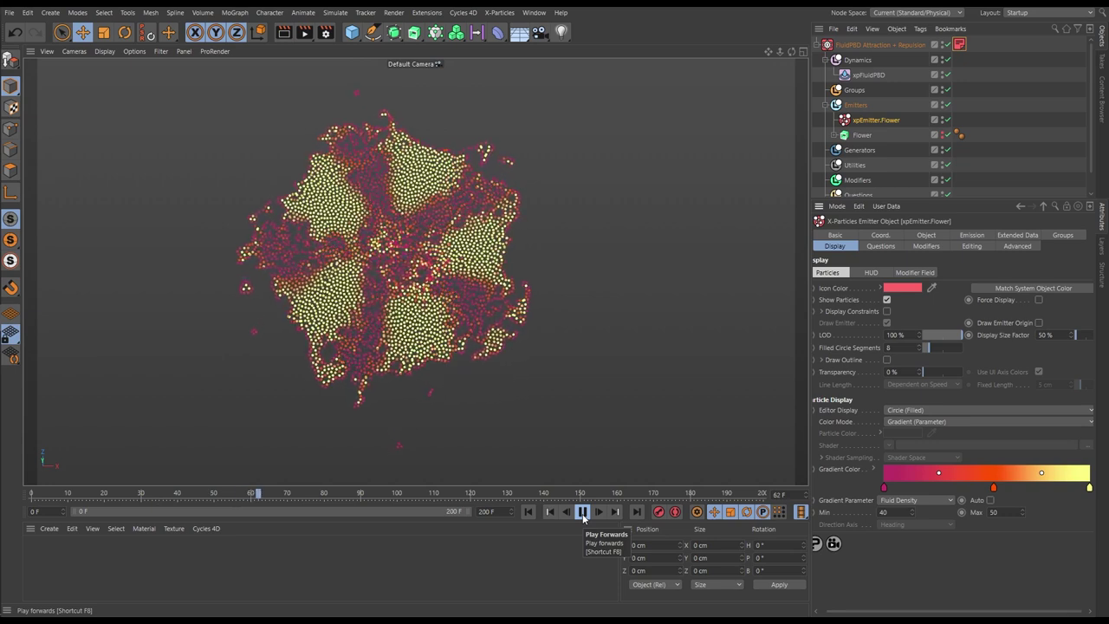
left_click(582, 512)
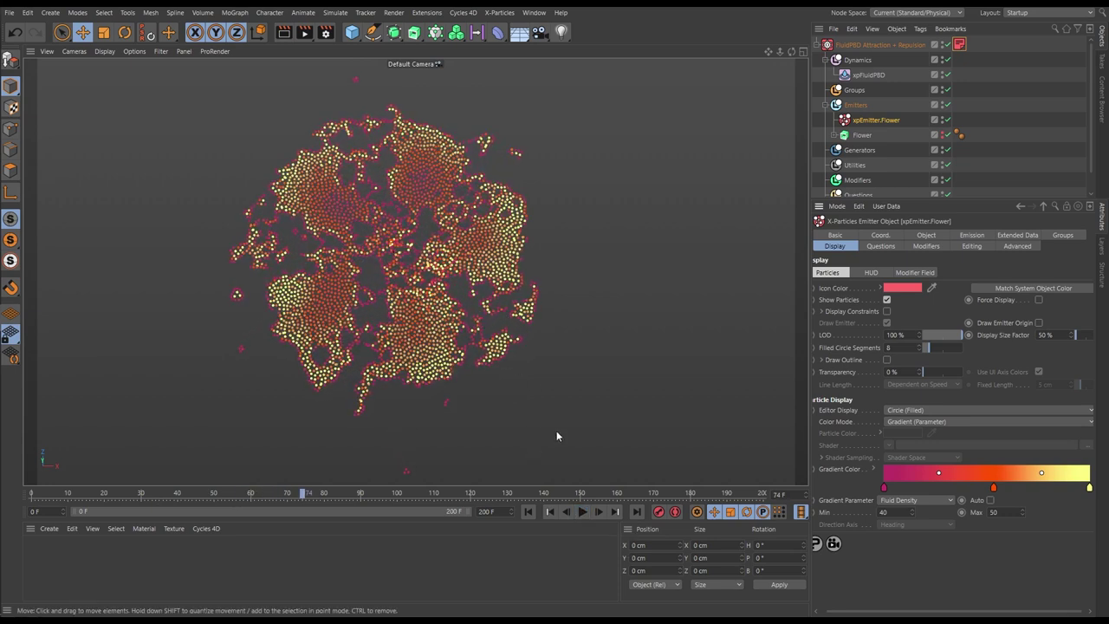
left_click(528, 512)
left_click(582, 512)
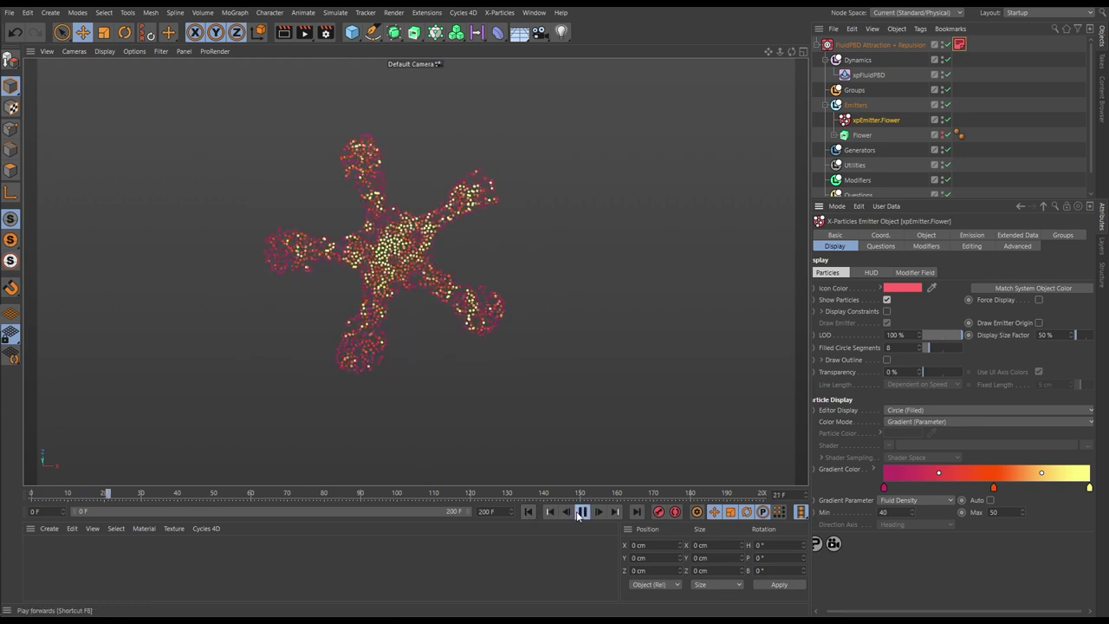
left_click(581, 512)
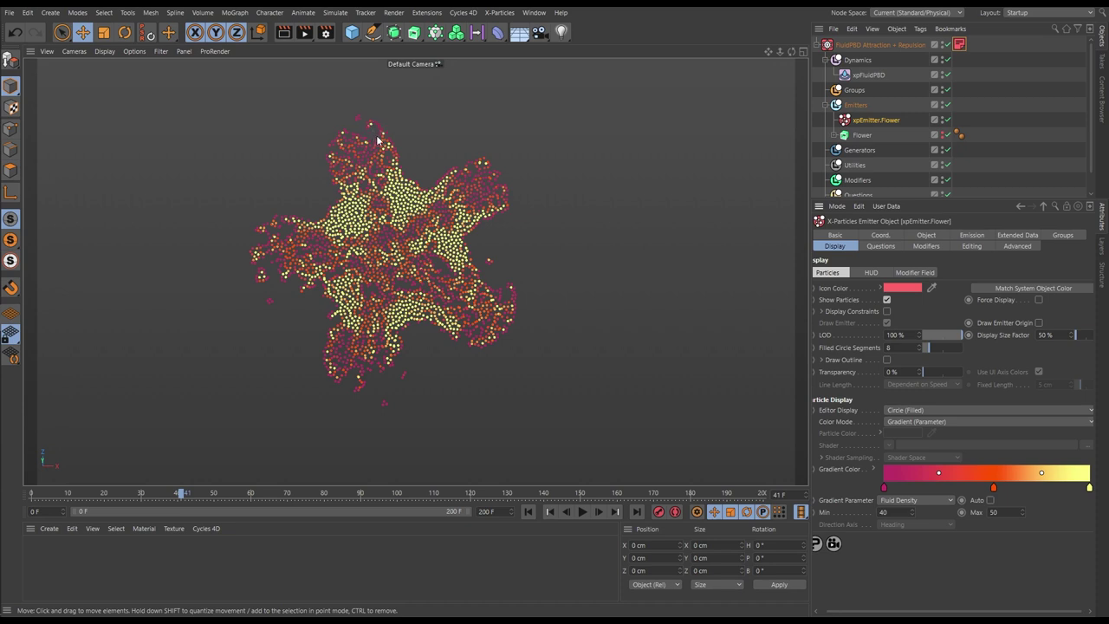
left_click(529, 511)
left_click(582, 512)
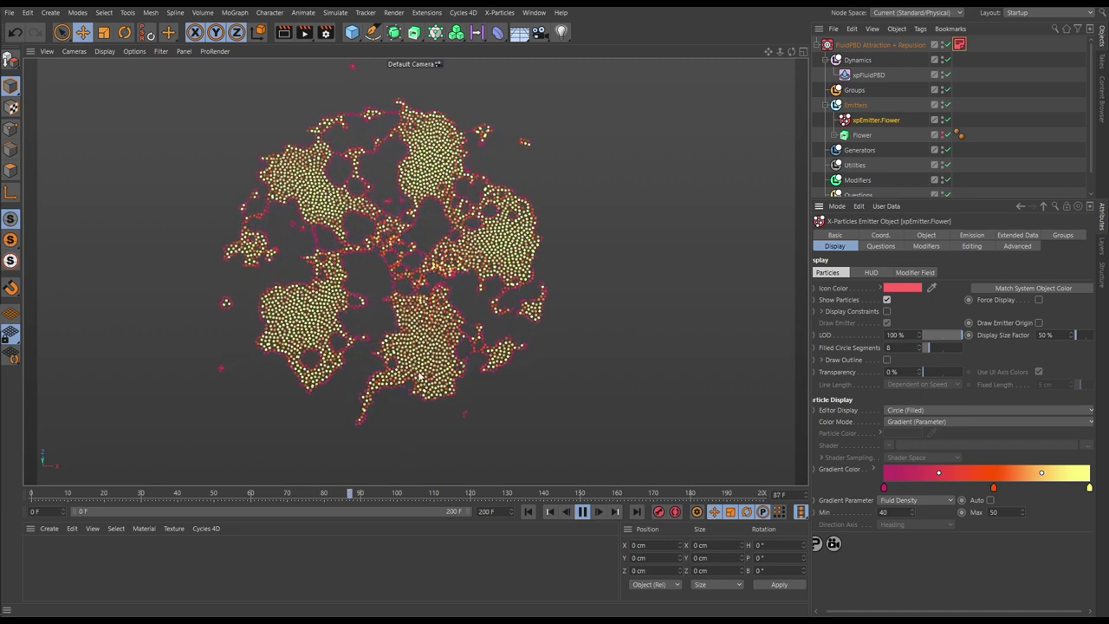
key("space")
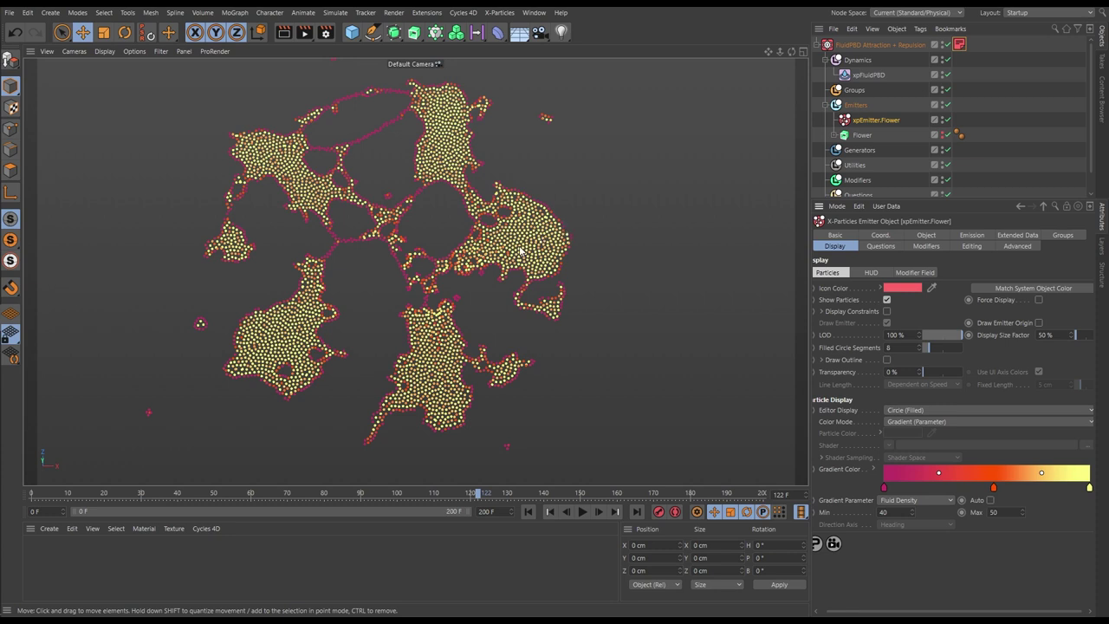
View the viscosity, attraction and repulsion settings of the xpFluidPBD object and replay the simulation from the start twice
left_click(873, 75)
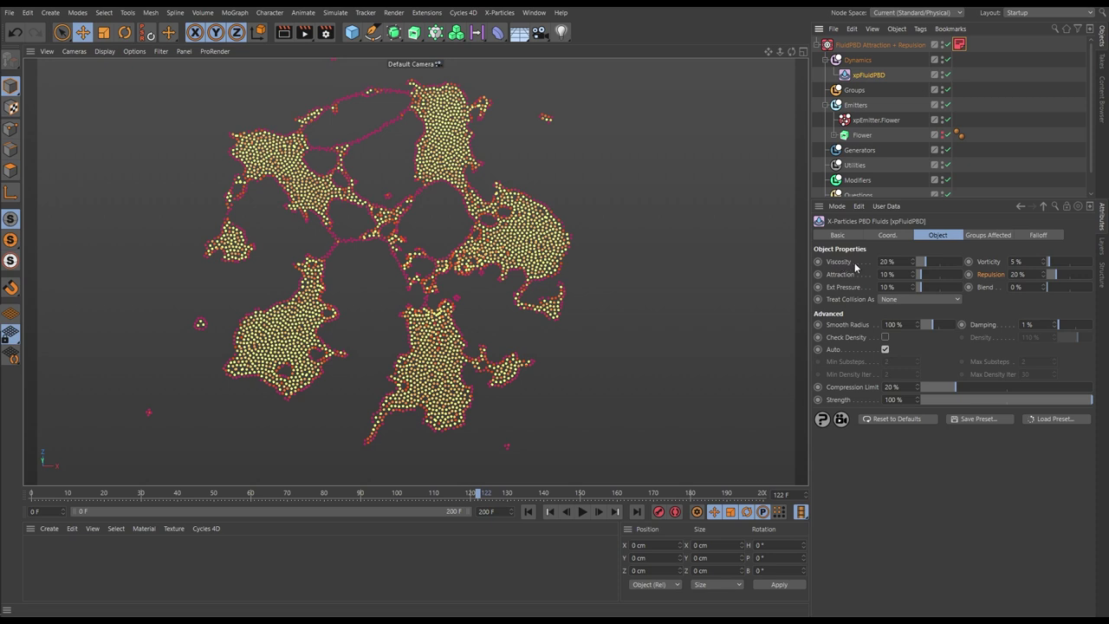
left_click_drag(849, 268, 845, 268)
left_click(529, 511)
left_click(582, 512)
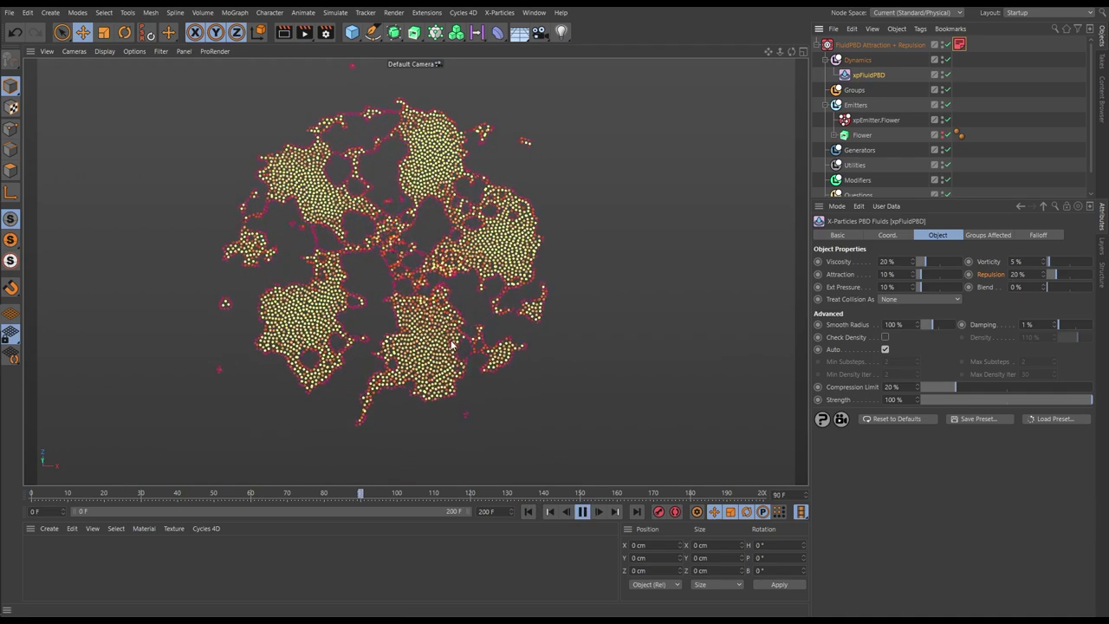
left_click(583, 511)
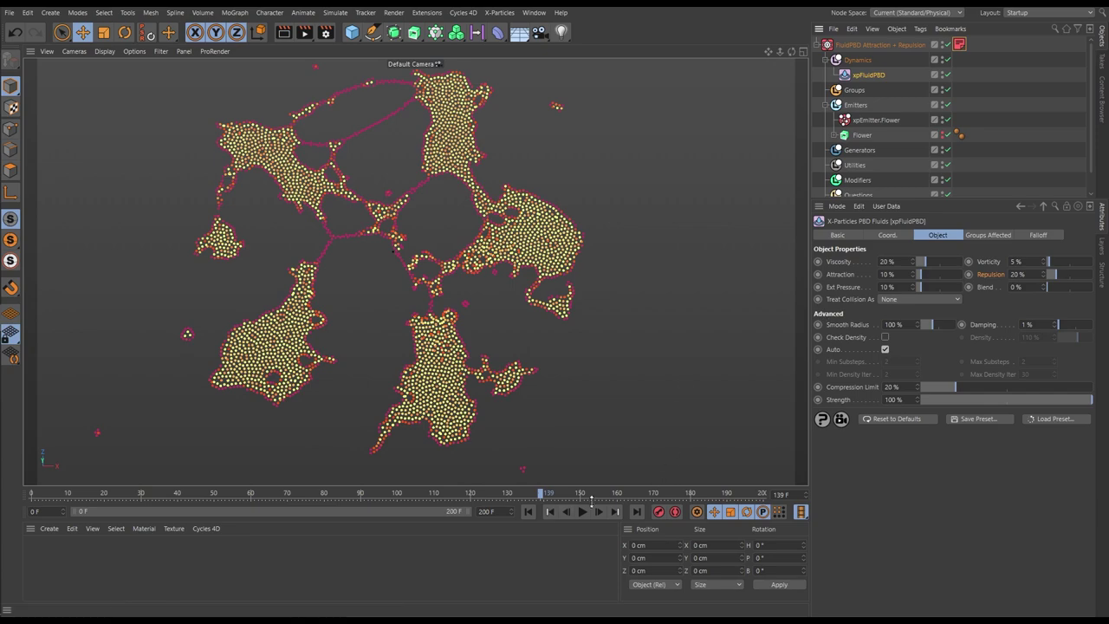
left_click(528, 512)
left_click(580, 512)
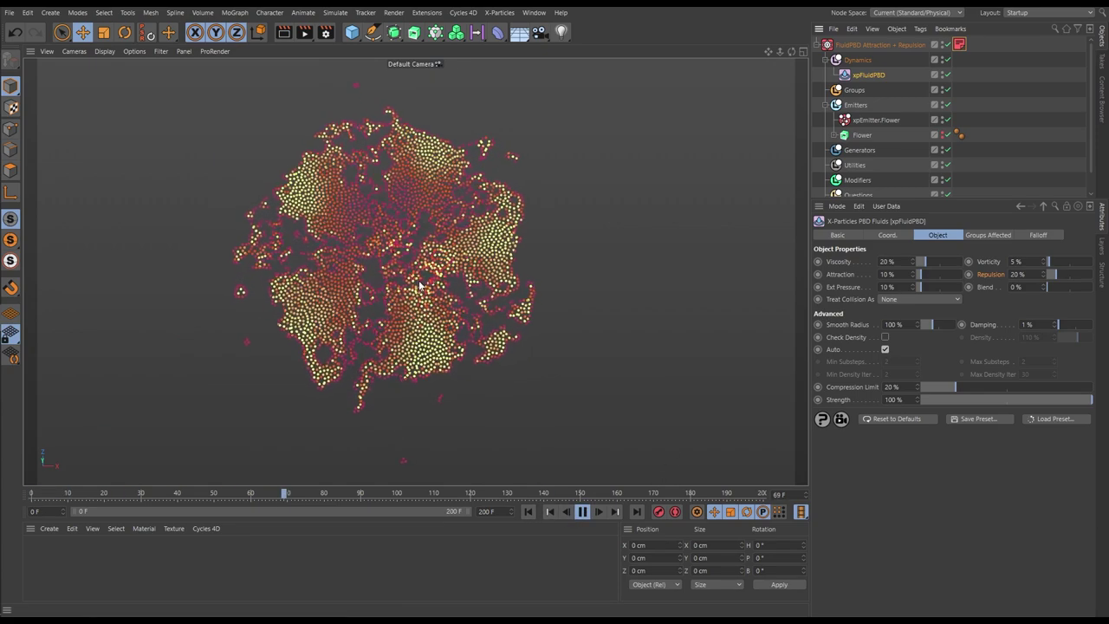
Switch xpEmitter.Flower to Shot emission with No Intersection enabled, and replay the simulation from the start
left_click(582, 512)
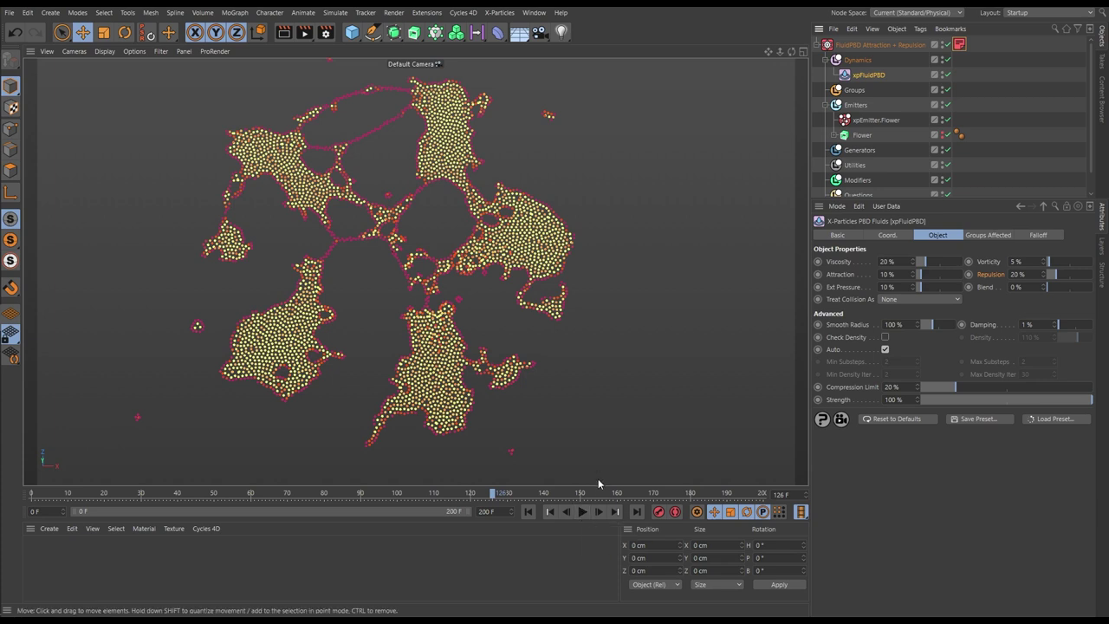
left_click(878, 120)
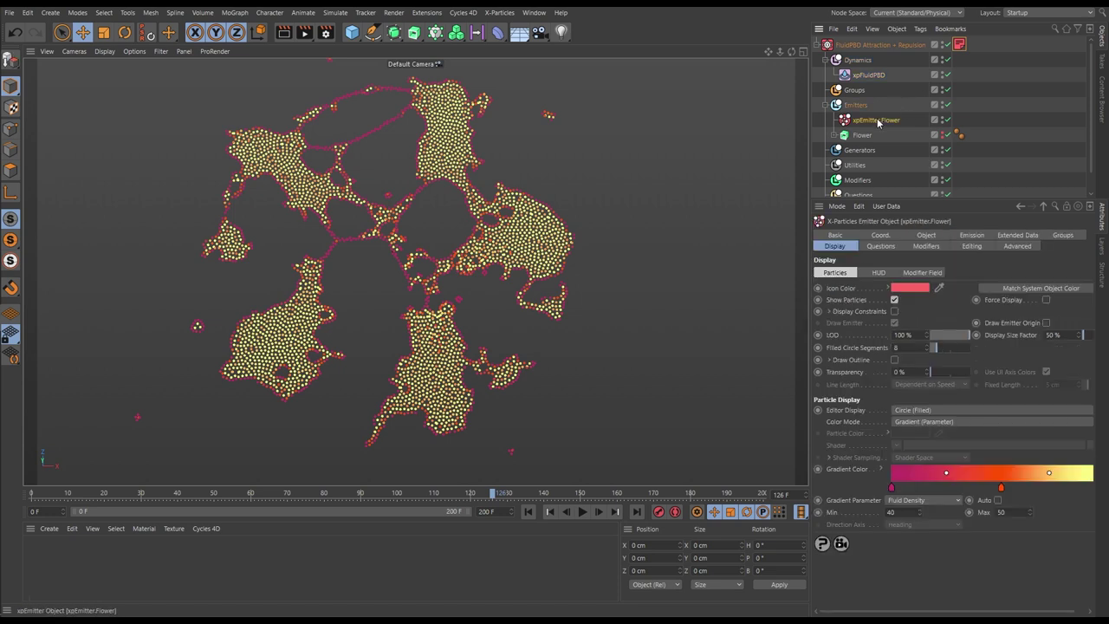
left_click(970, 236)
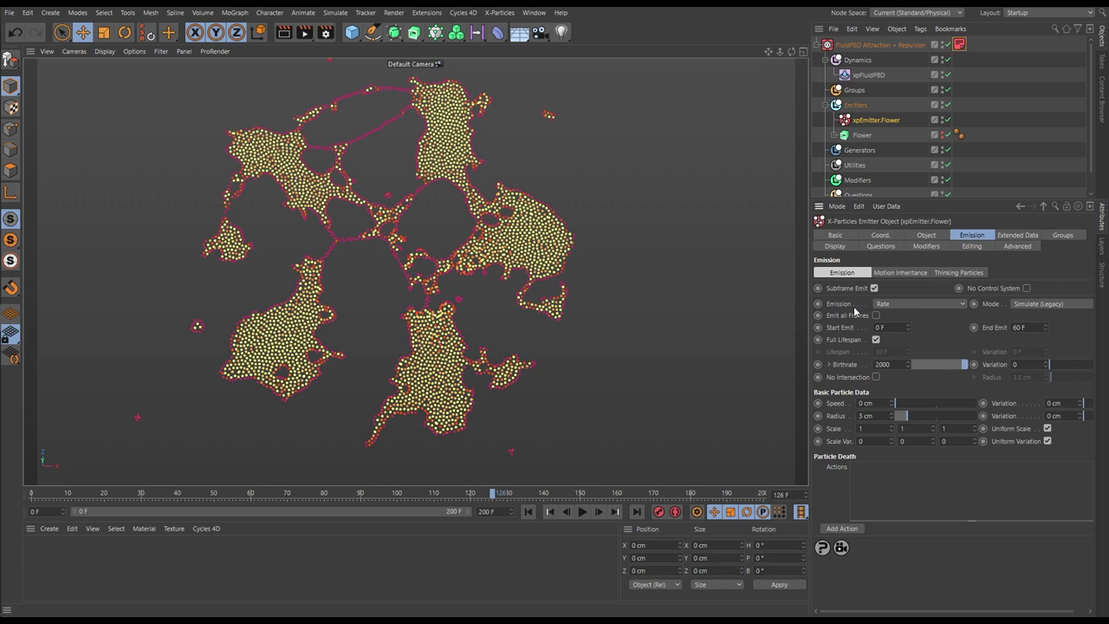
left_click(903, 305)
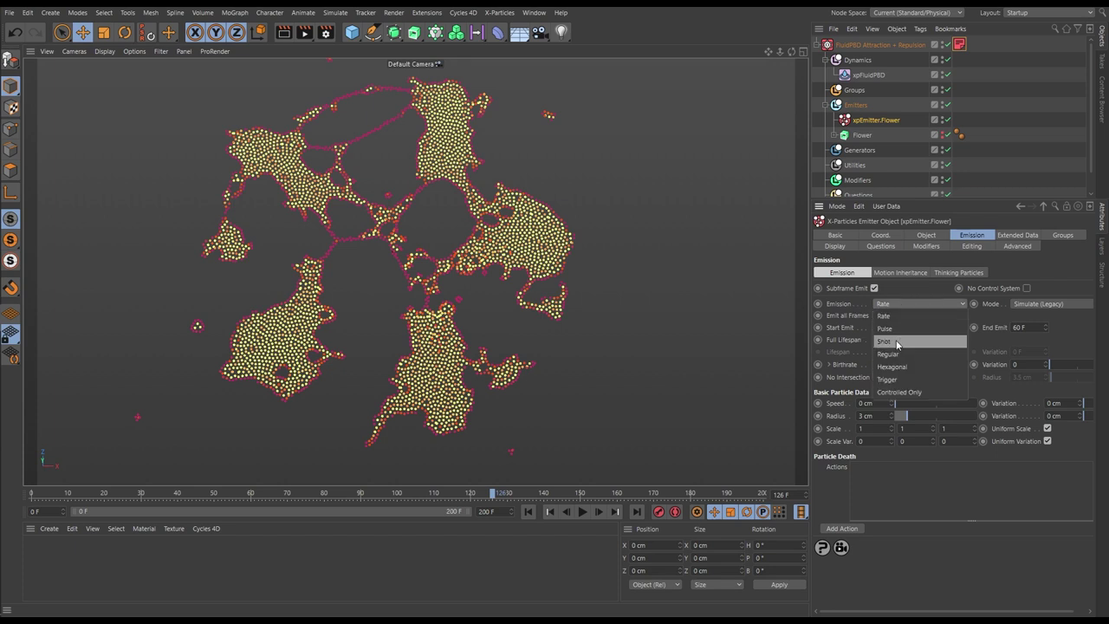
left_click(898, 342)
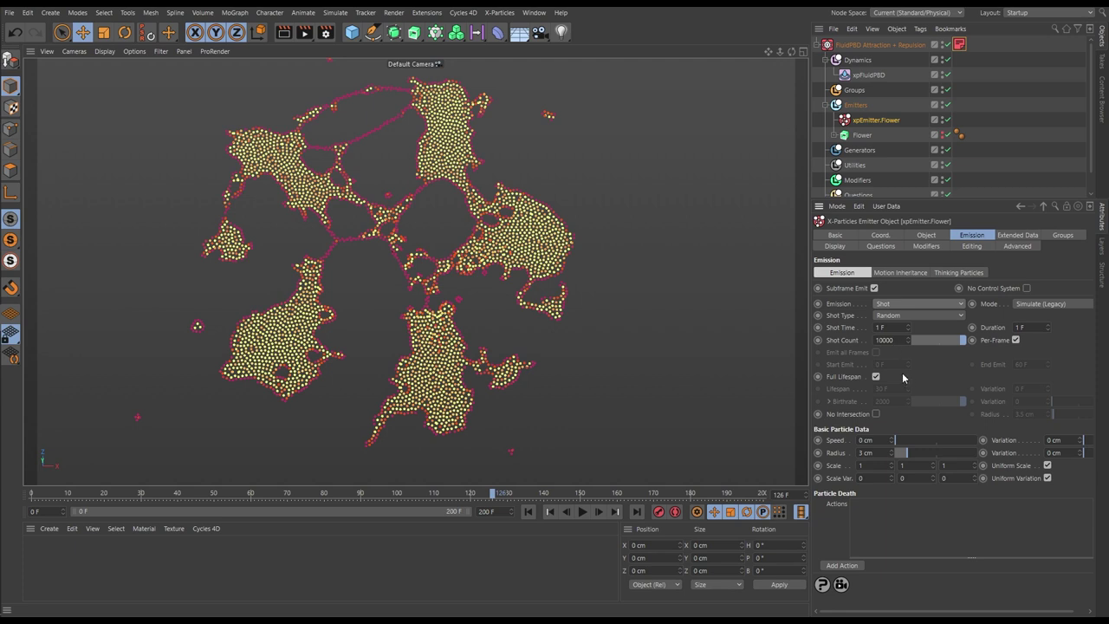
left_click(875, 414)
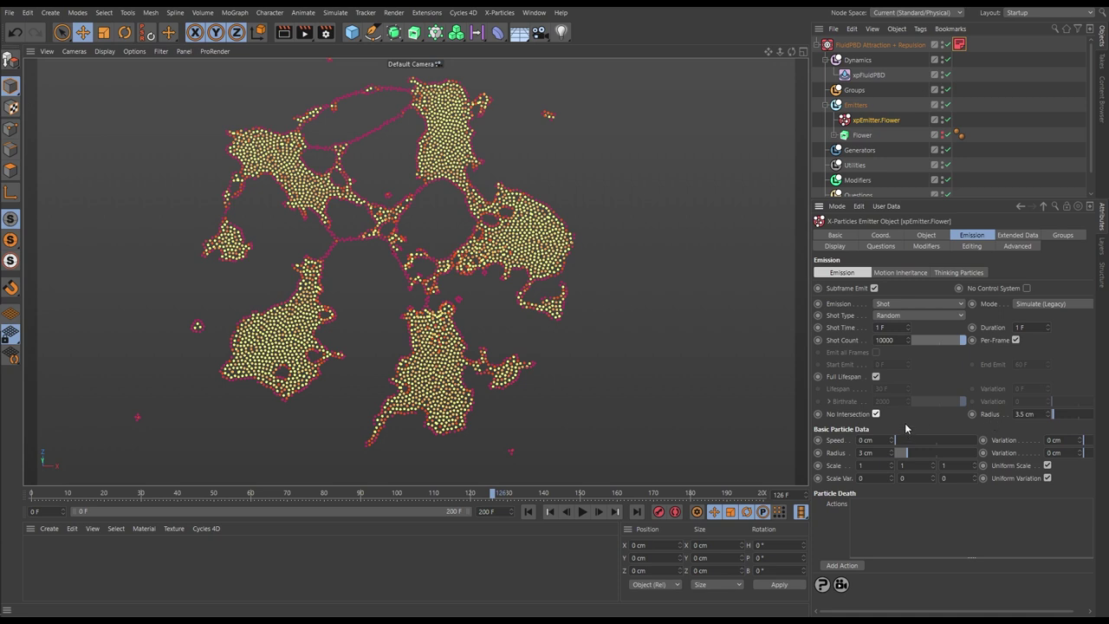
left_click(529, 512)
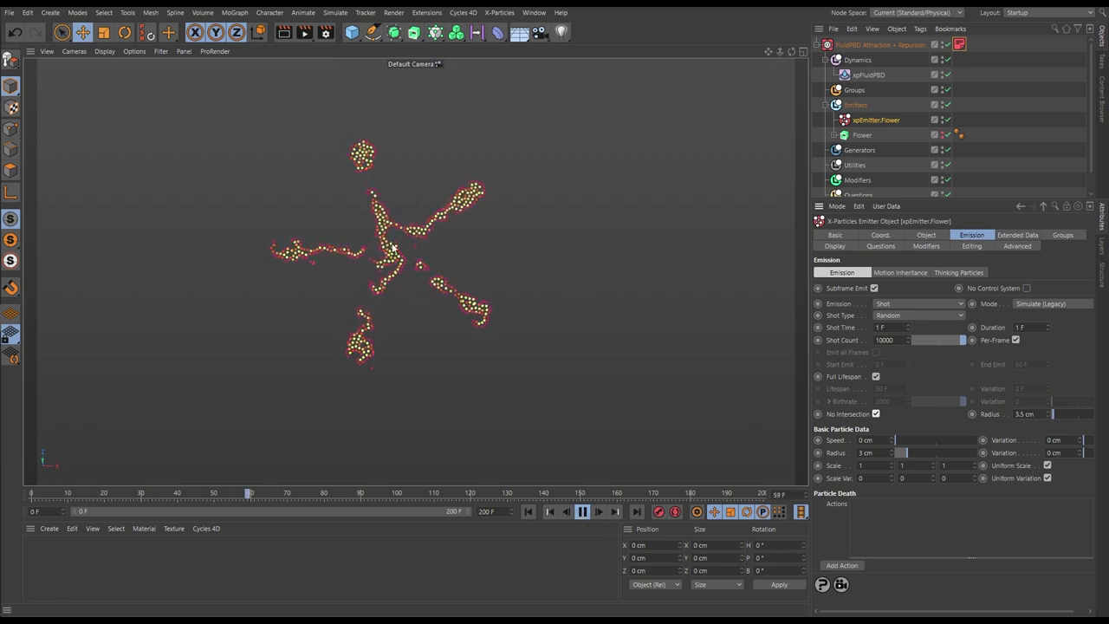
left_click(586, 508)
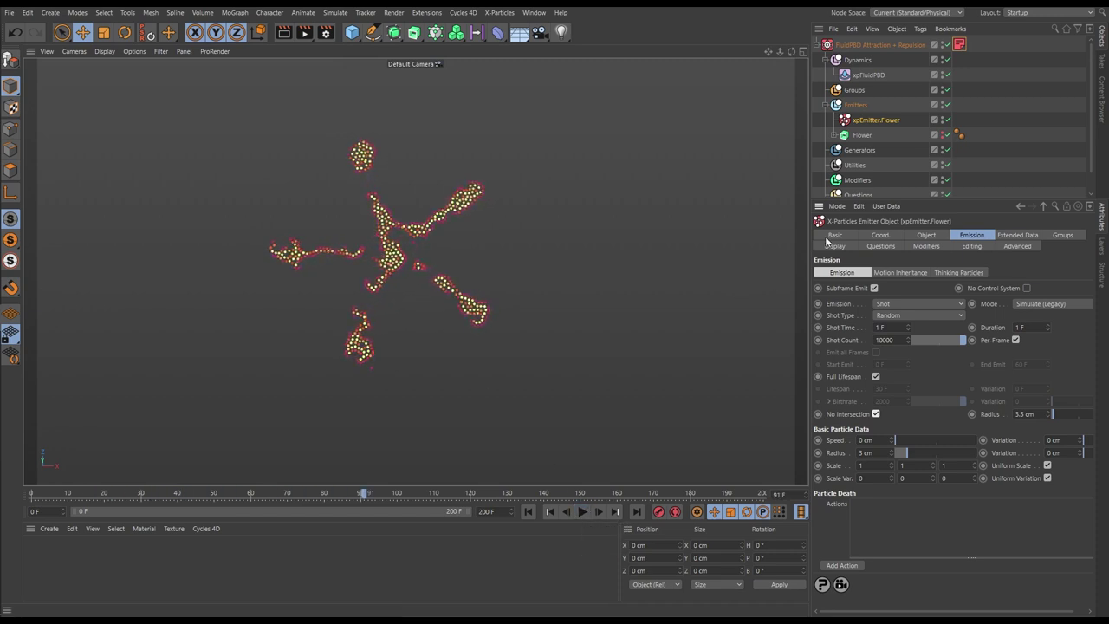
Set Attraction, Repulsion and Ext Pressure of xpFluidPBD to 0%, and replay the simulation from the start
left_click(869, 74)
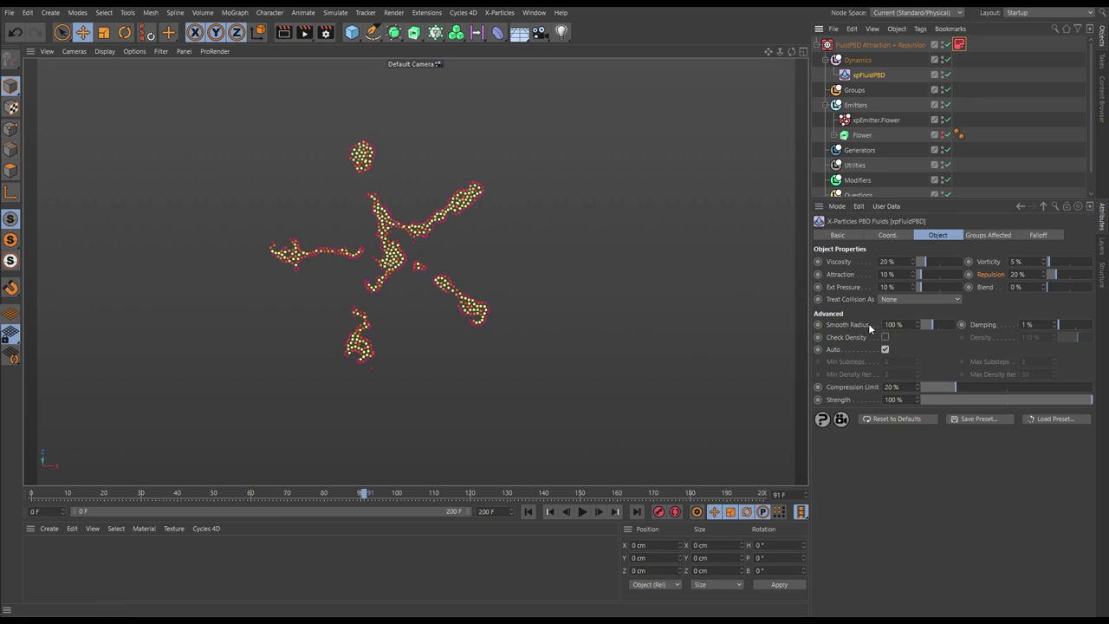
left_click_drag(920, 274, 910, 274)
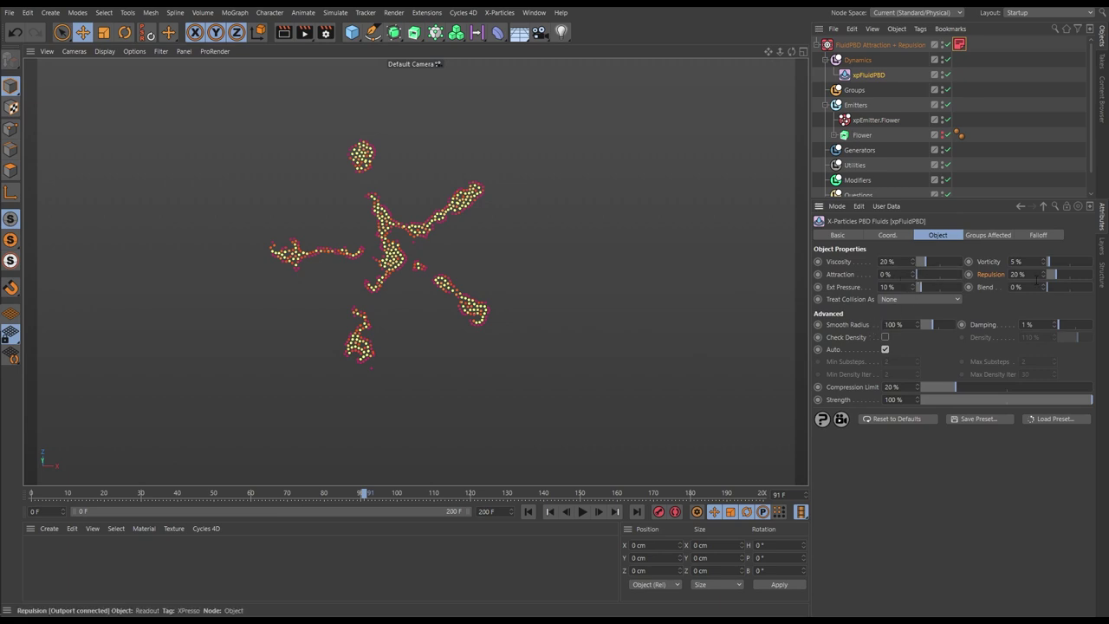
left_click_drag(1053, 274, 1045, 275)
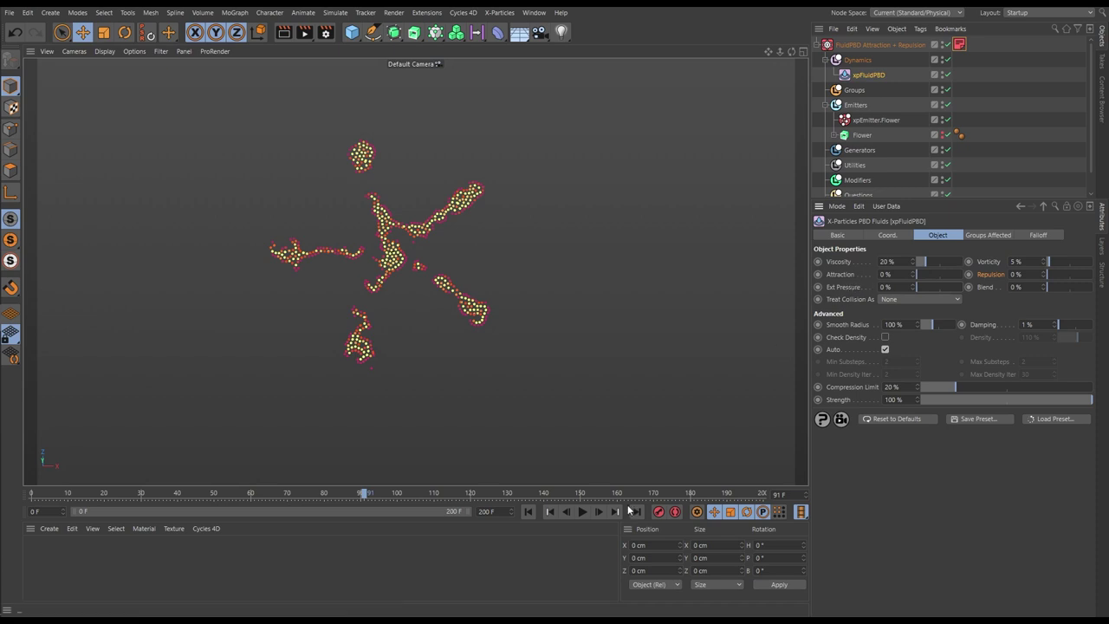
left_click(528, 512)
left_click(581, 512)
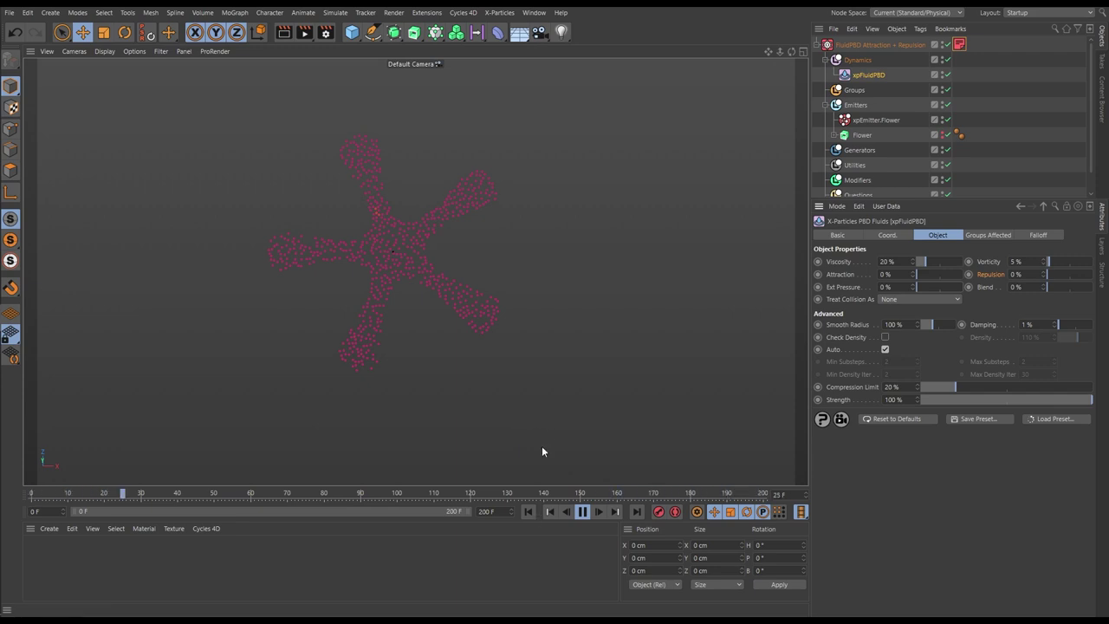
left_click(582, 511)
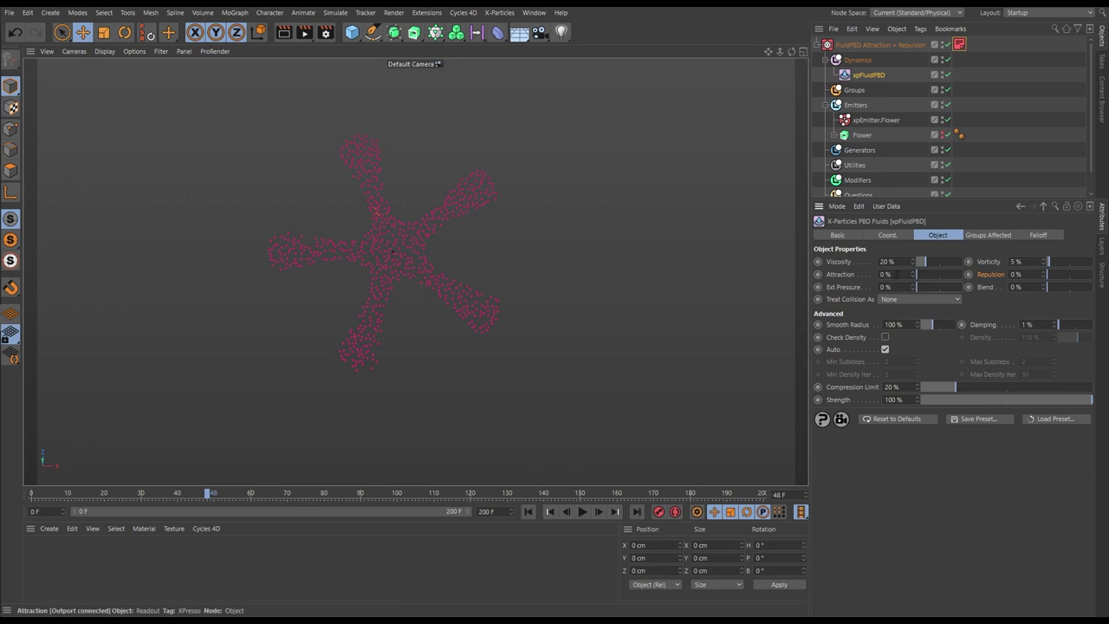
Set the xpFluidPBD Attraction to 10% and replay the simulation twice from the start
key("Return")
left_click(528, 511)
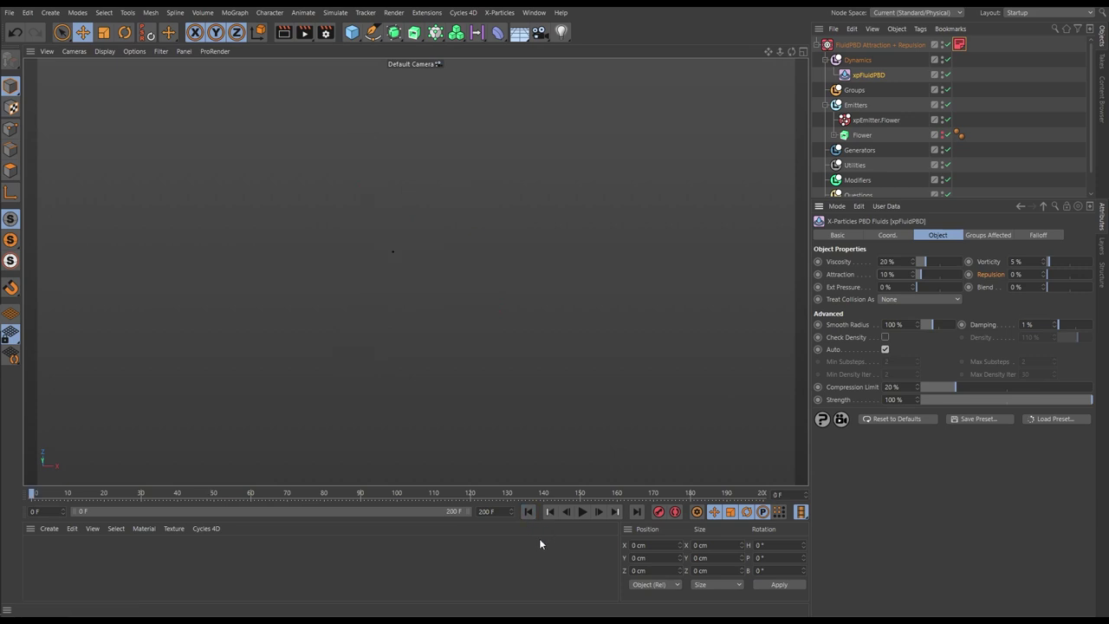
left_click(581, 511)
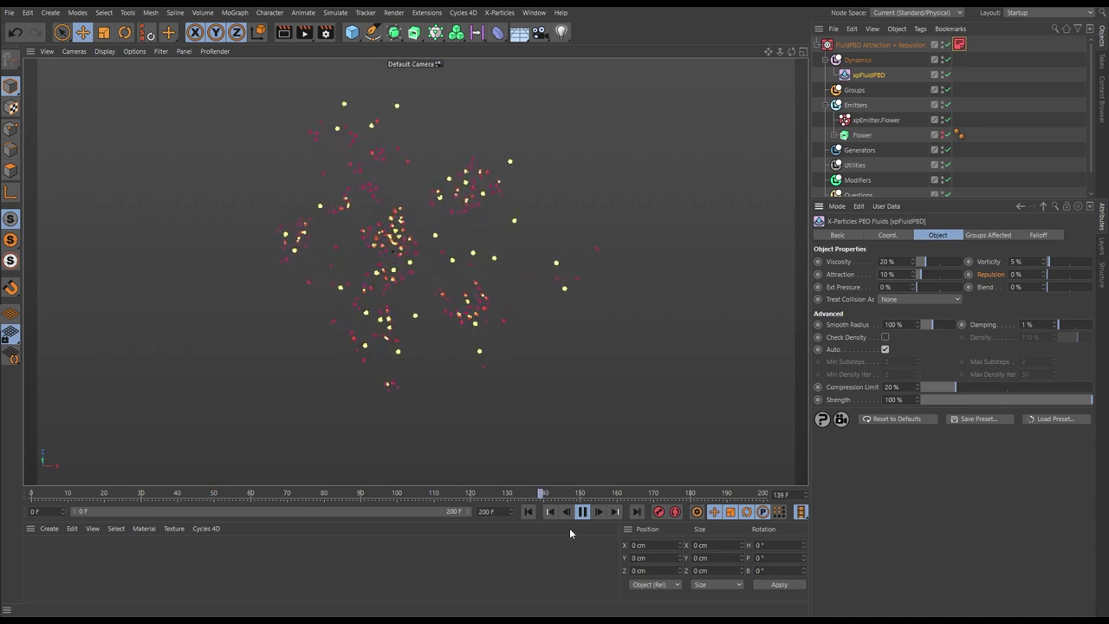
left_click(580, 512)
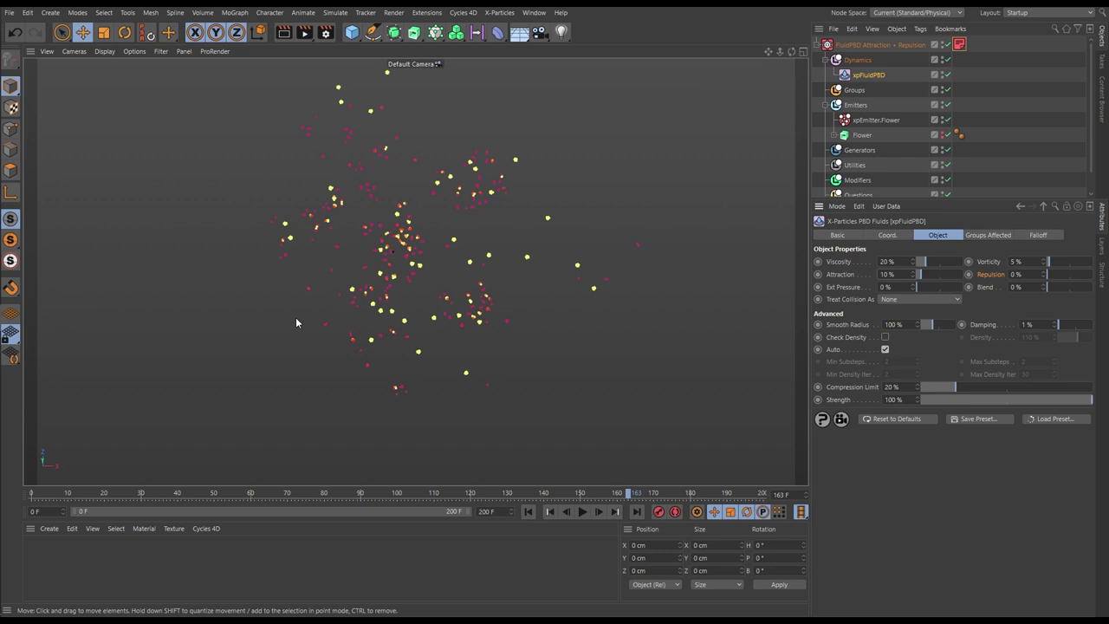
left_click(528, 512)
left_click(582, 512)
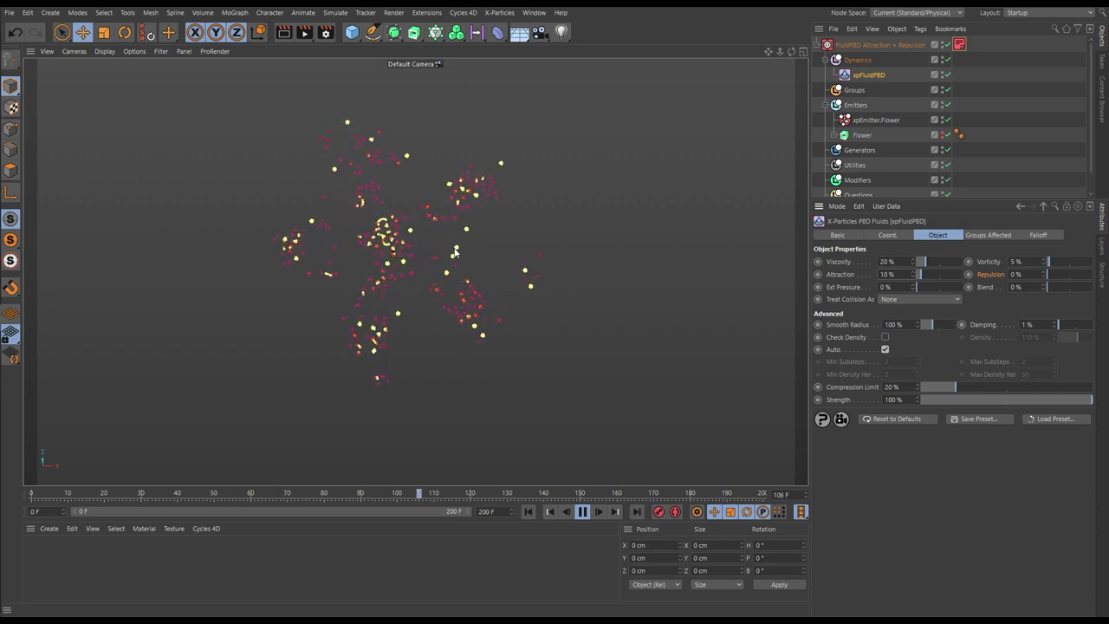
left_click(581, 512)
Set the fluid's Attraction to 0% and Repulsion to 20%, and play the simulation from the first frame
left_click(891, 274)
type("0")
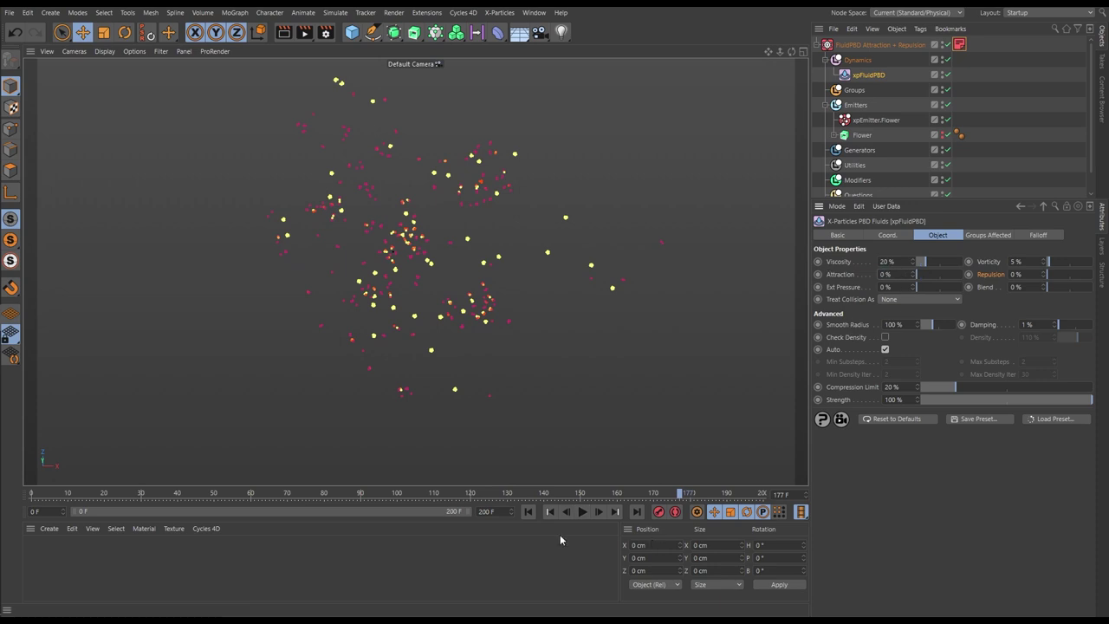
left_click(528, 513)
left_click(1033, 274)
type("20")
key("Return")
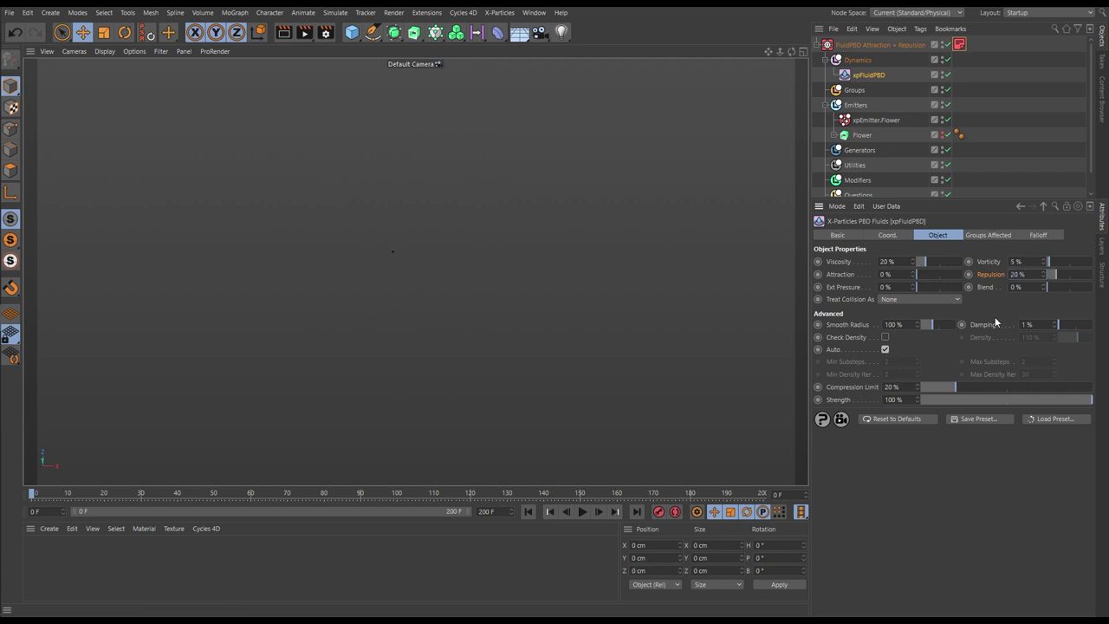
left_click(581, 512)
left_click(582, 511)
Set Attraction to 20% and play the simulation from the start to examine it with equal repulsion
left_click(527, 511)
left_click(582, 512)
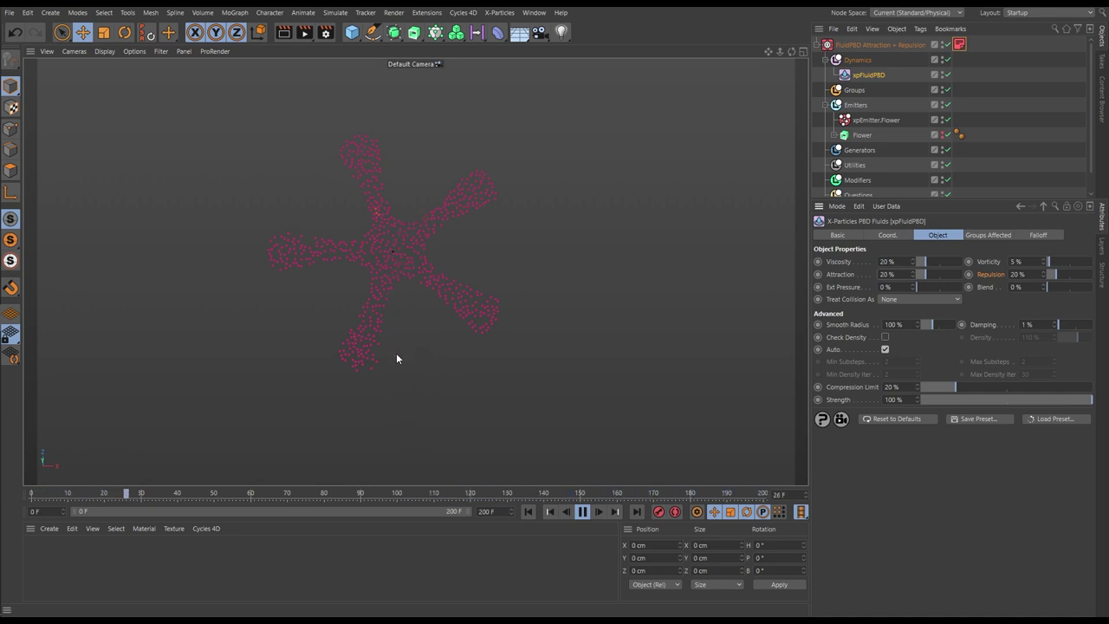
left_click(581, 513)
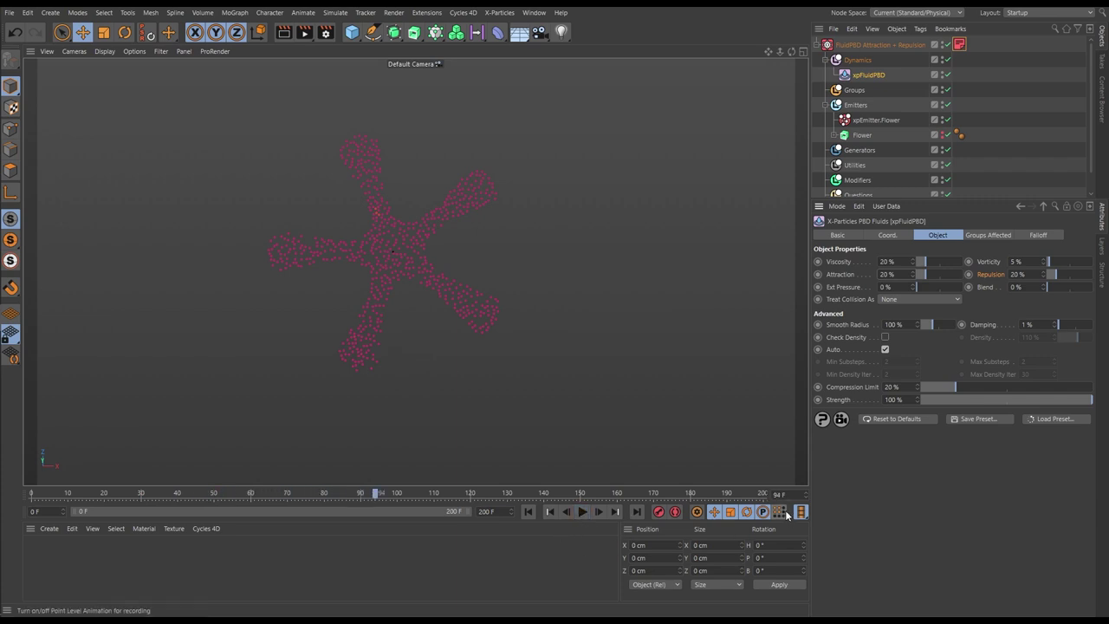
Set Attraction to 10%, half the Repulsion value, and replay the simulation from the start
left_click(857, 274)
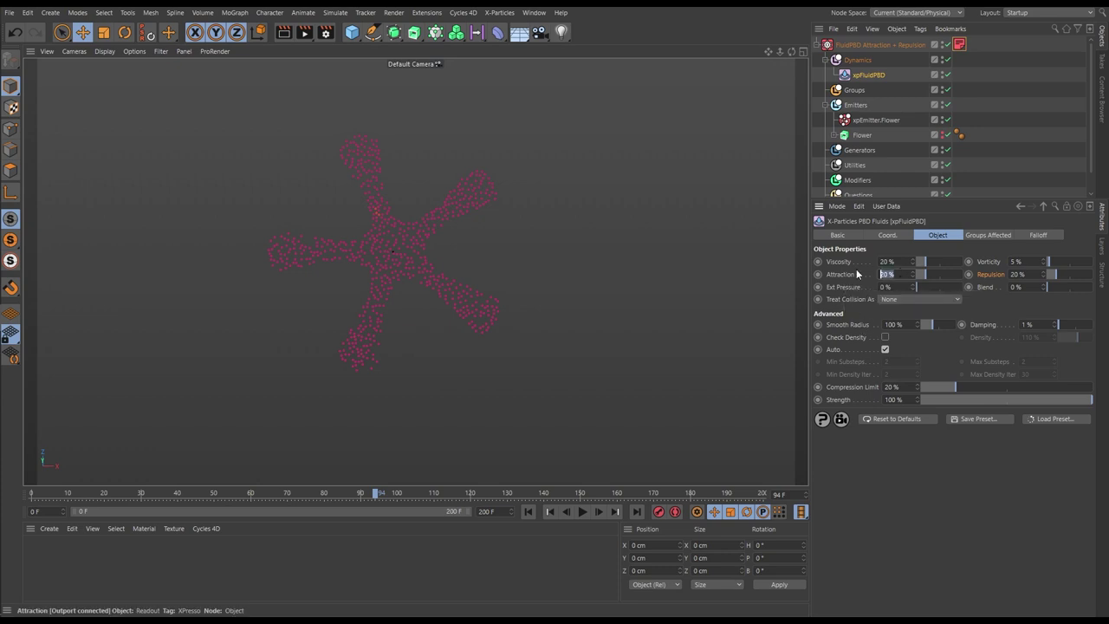
type("1")
left_click(528, 511)
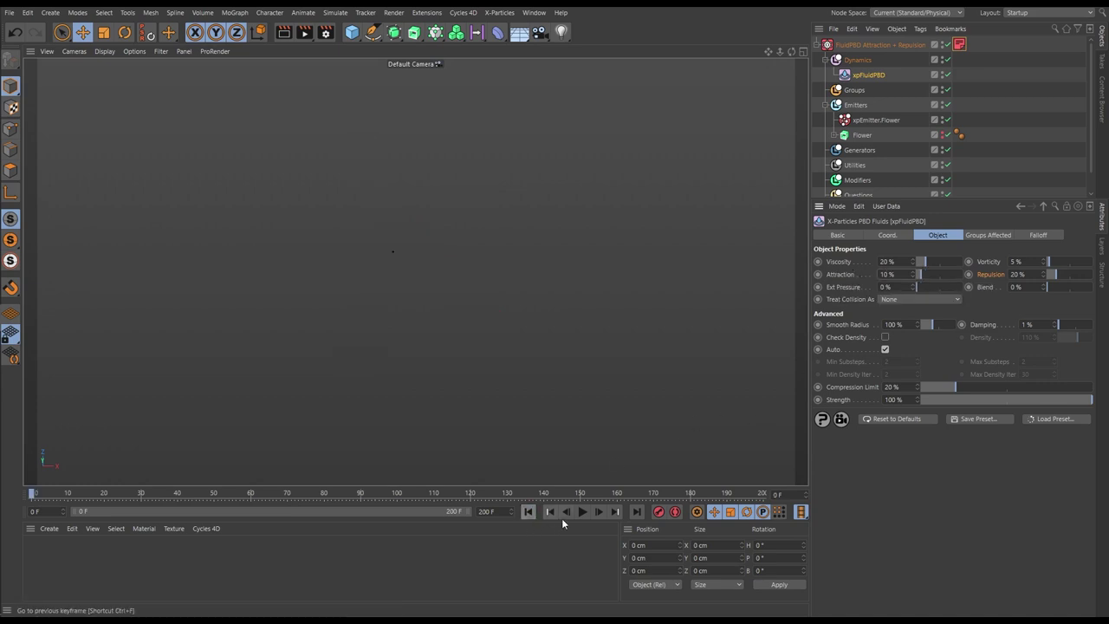
left_click(582, 512)
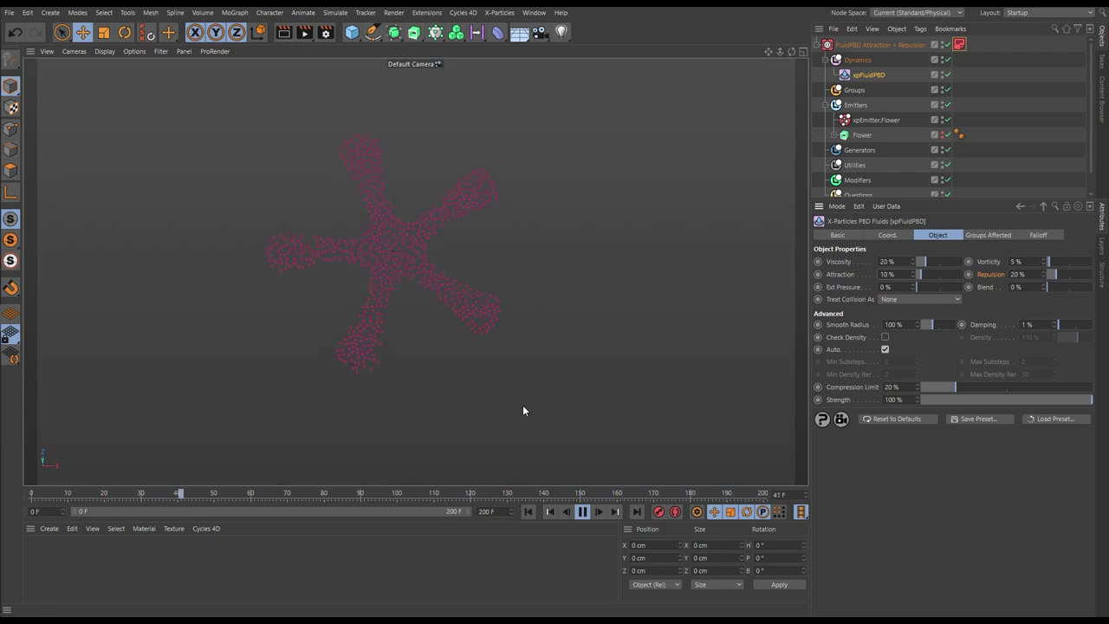
left_click(582, 511)
Set the fluid's Ext Pressure to 10% and replay the simulation from the first frame
type("10")
key("Return")
left_click(528, 511)
left_click(582, 511)
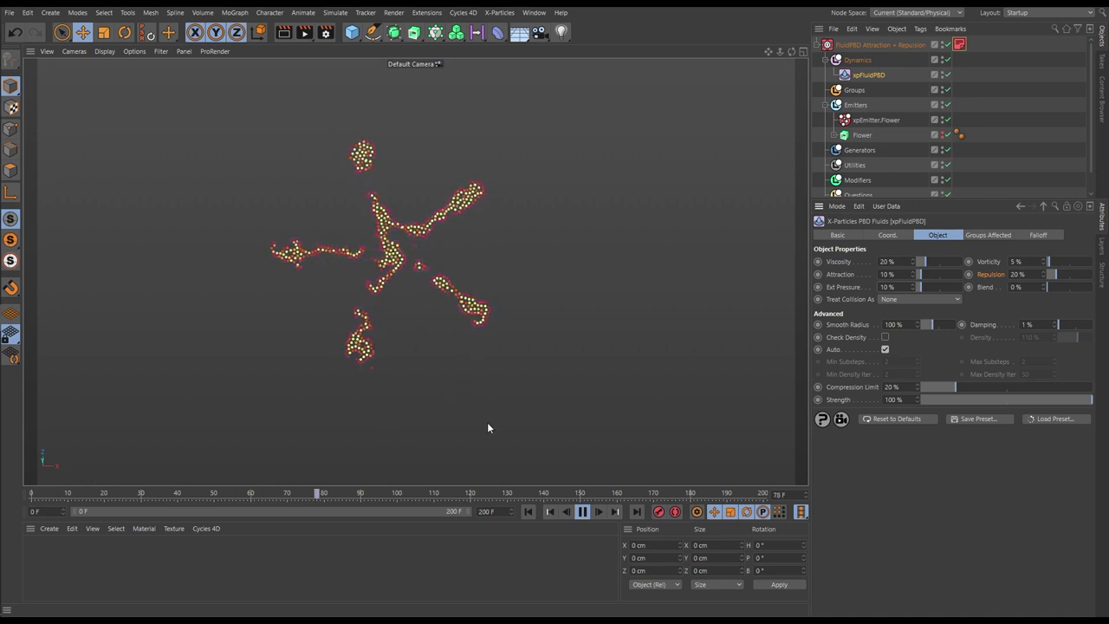
left_click(583, 513)
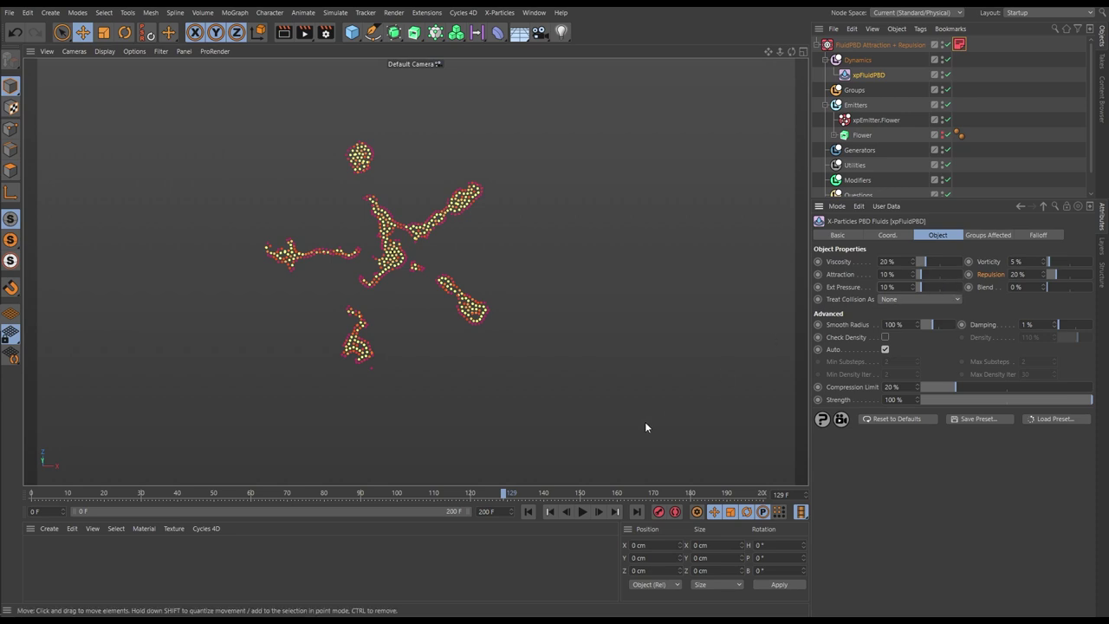
Switch xpEmitter.Flower to Rate emission, turn off No Intersection, and play the simulation from the start
left_click(530, 511)
left_click(875, 119)
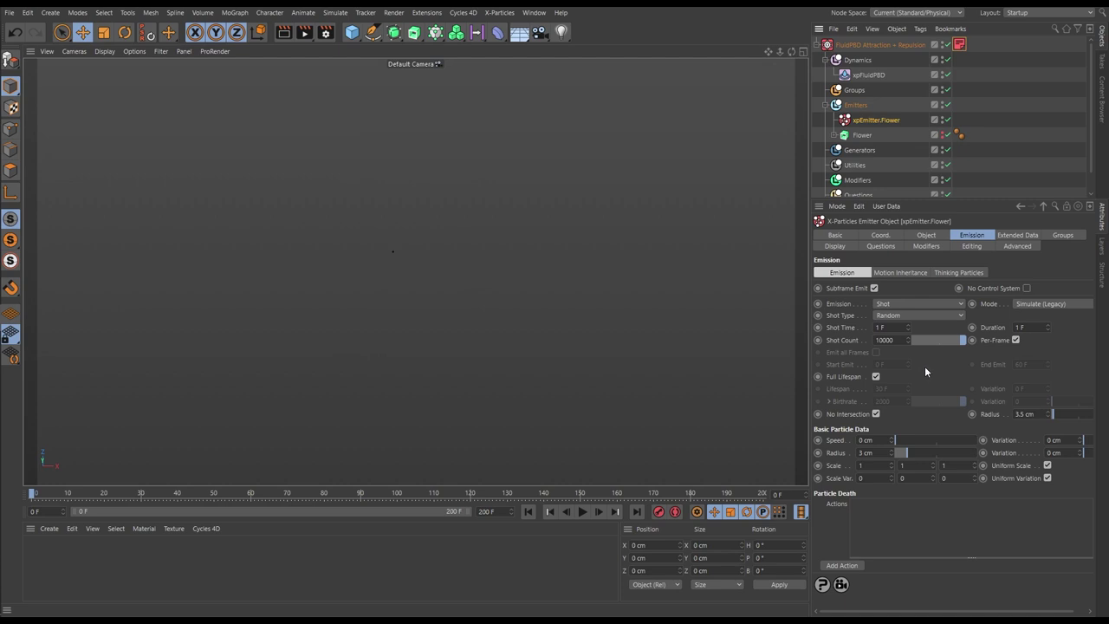
left_click(892, 304)
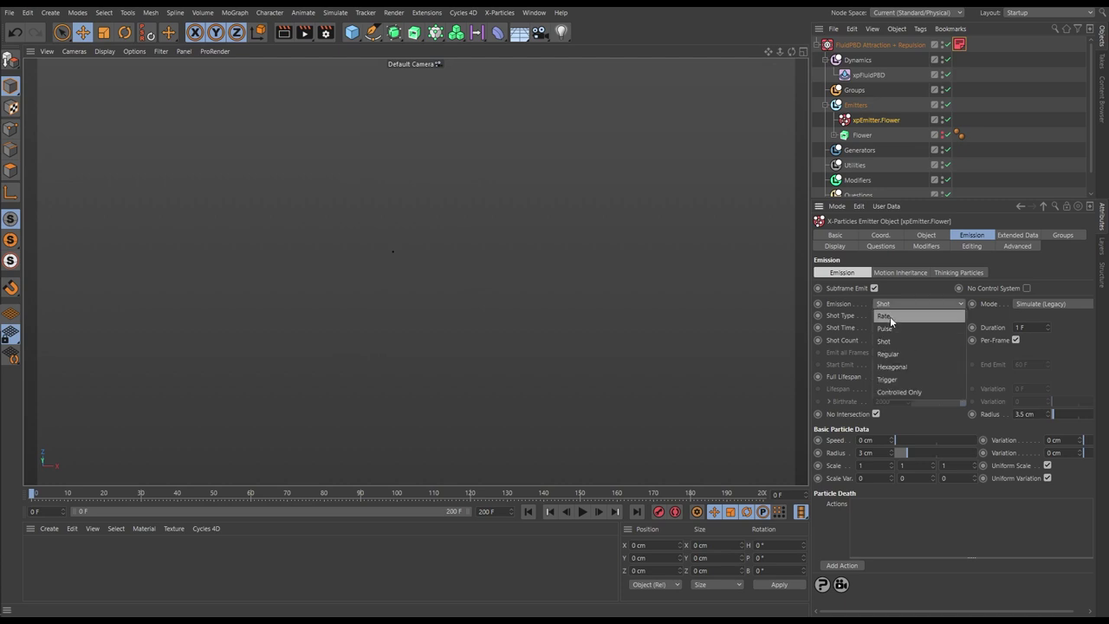
left_click(893, 318)
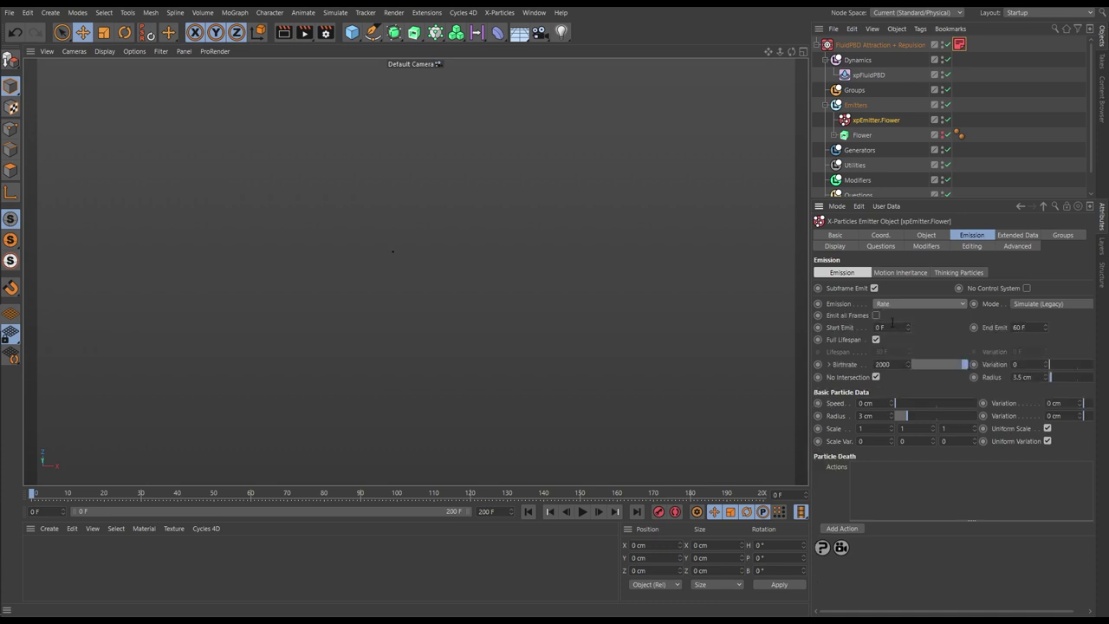
left_click(875, 377)
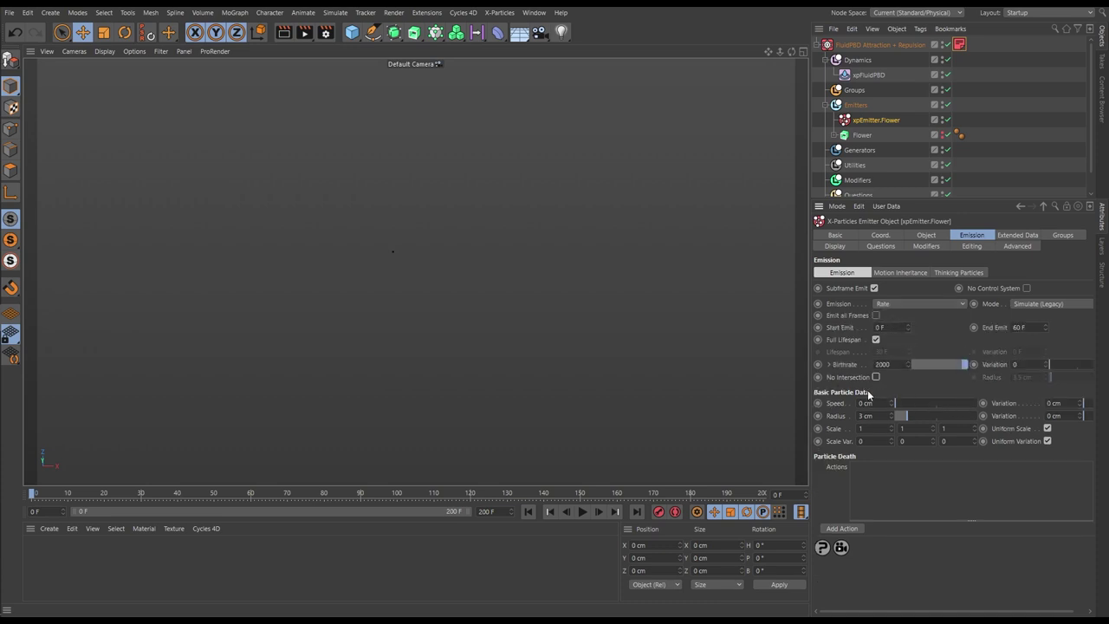
left_click(582, 511)
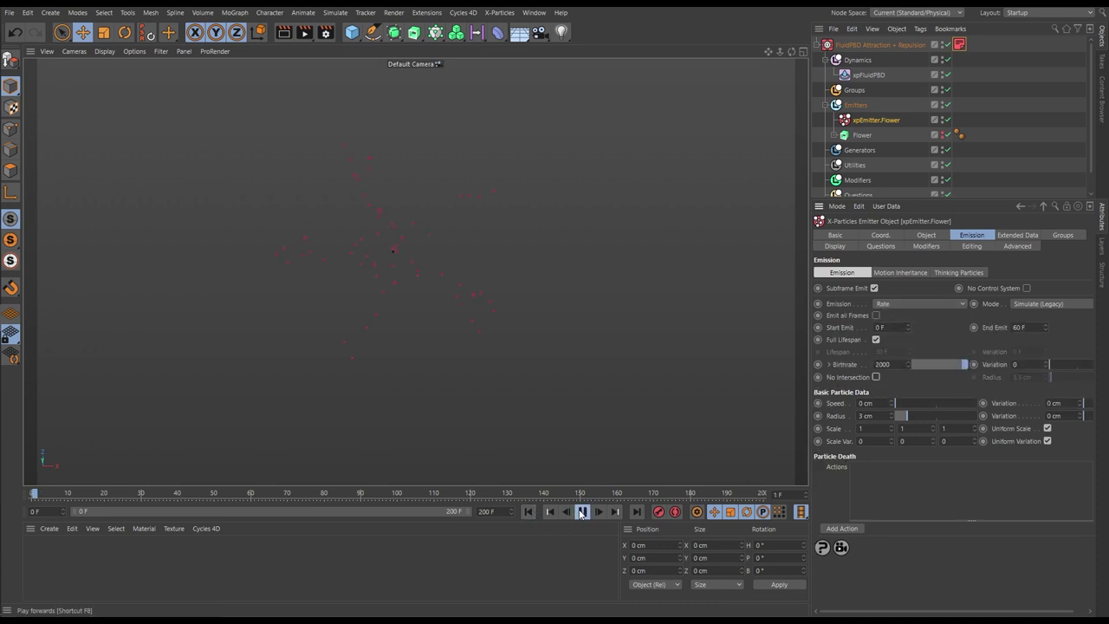
View the xpFluidPBD settings while replaying the simulation from the start, pausing it to examine the effect of Repulsion
left_click(867, 76)
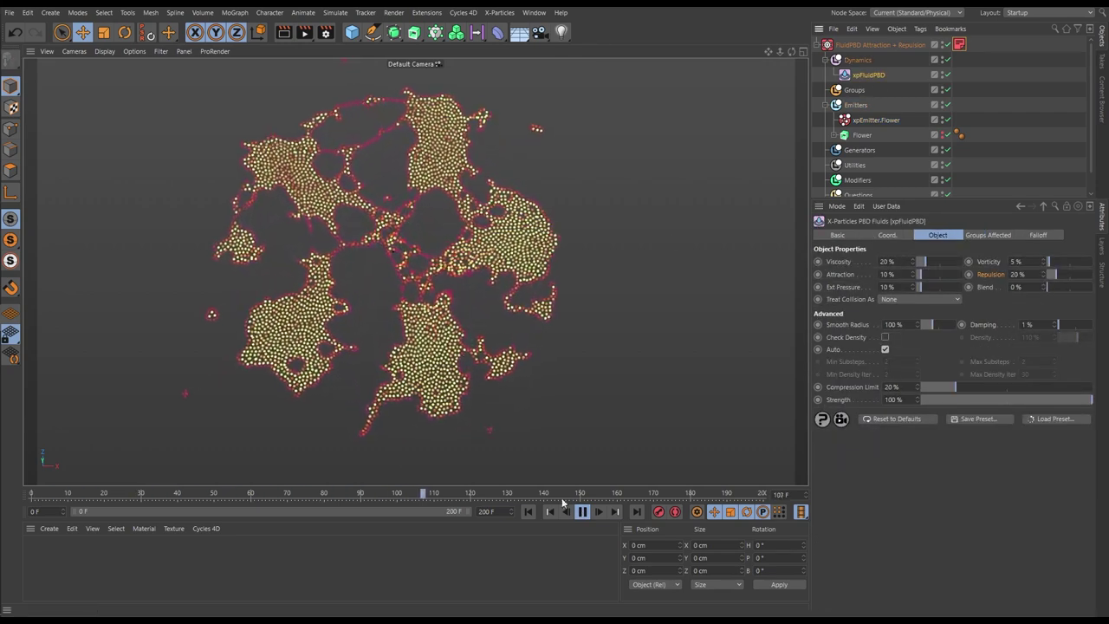
key("F8")
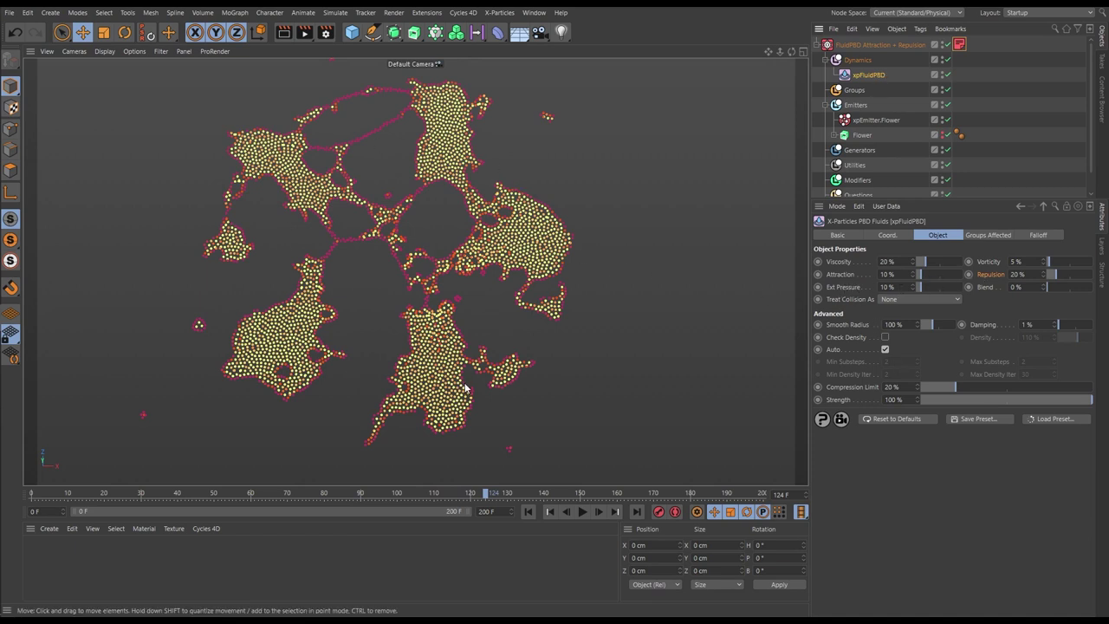
left_click(527, 511)
left_click(582, 512)
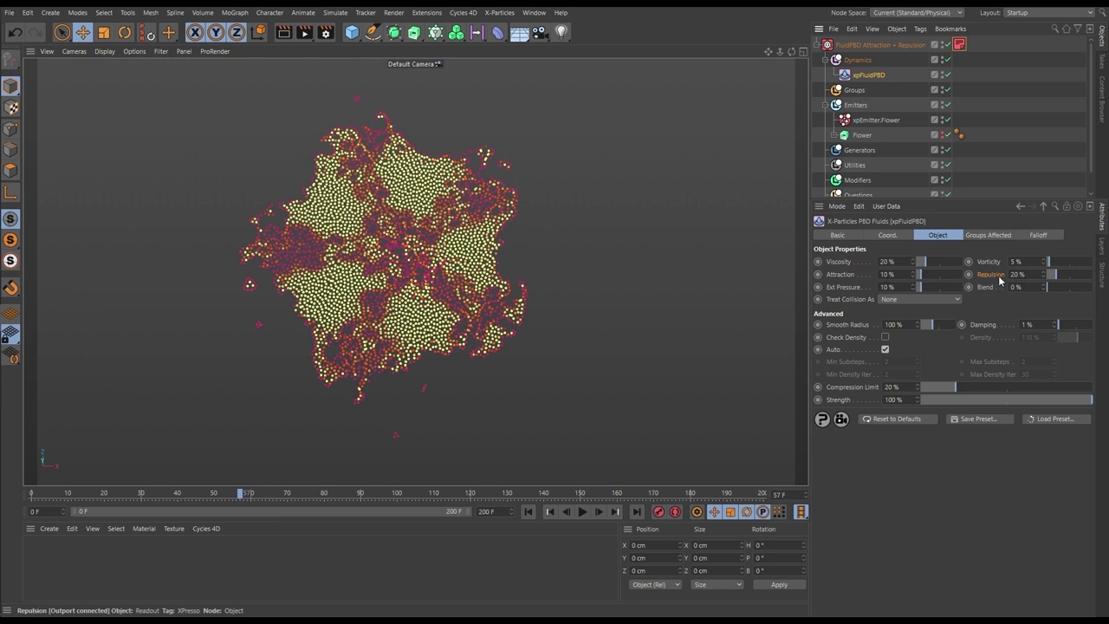
left_click(582, 512)
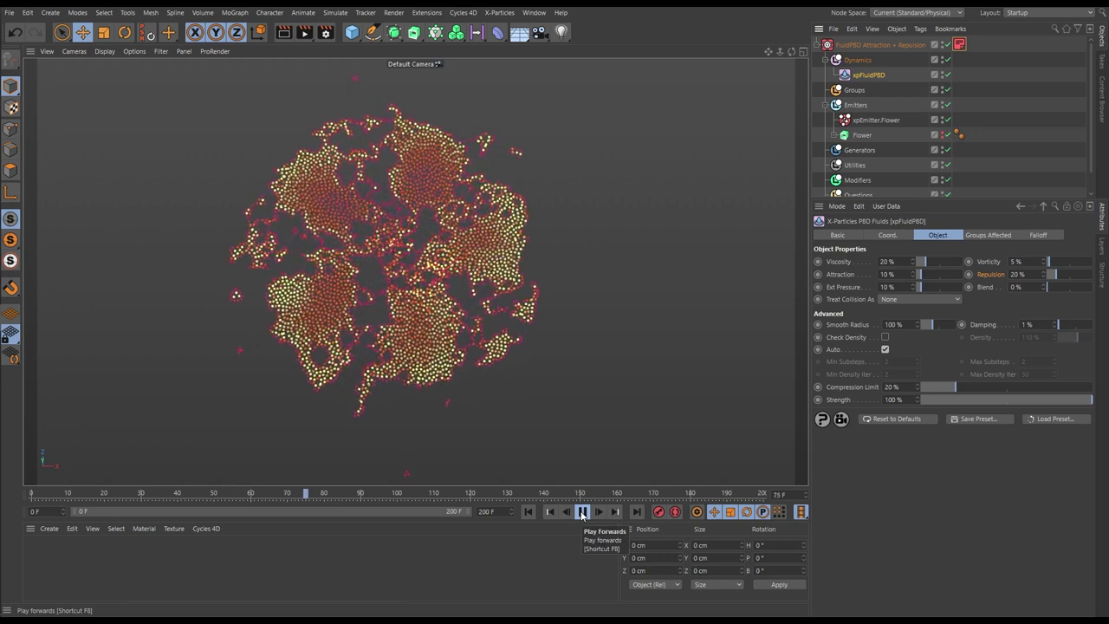
Set the fluid's Repulsion to 15%, replay the simulation from the first frame, and pause it
left_click(583, 512)
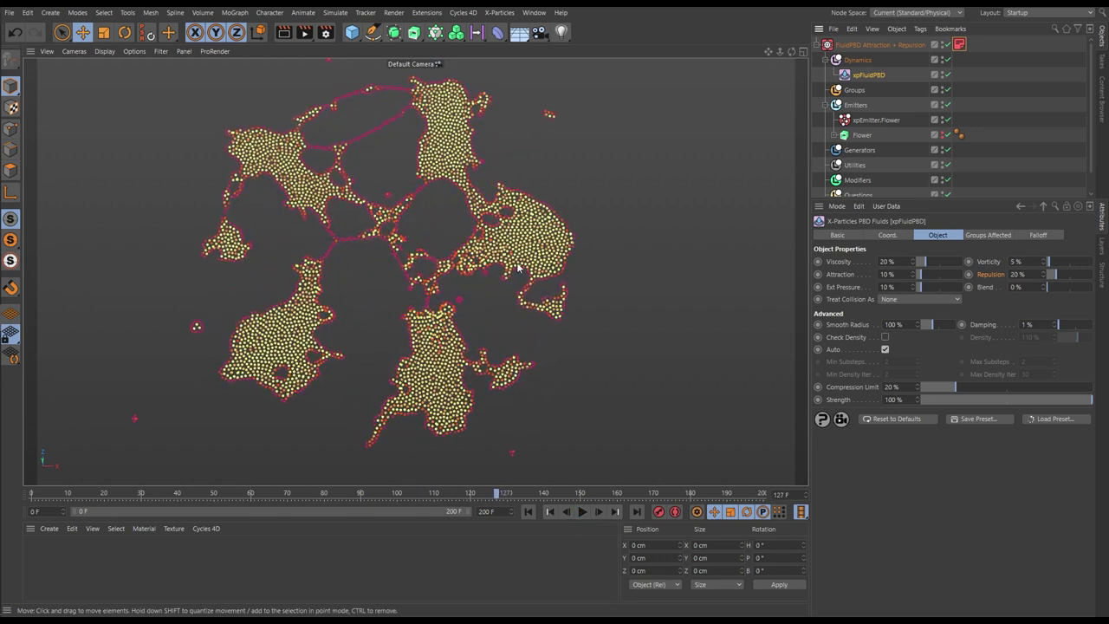
left_click(994, 328)
type("15")
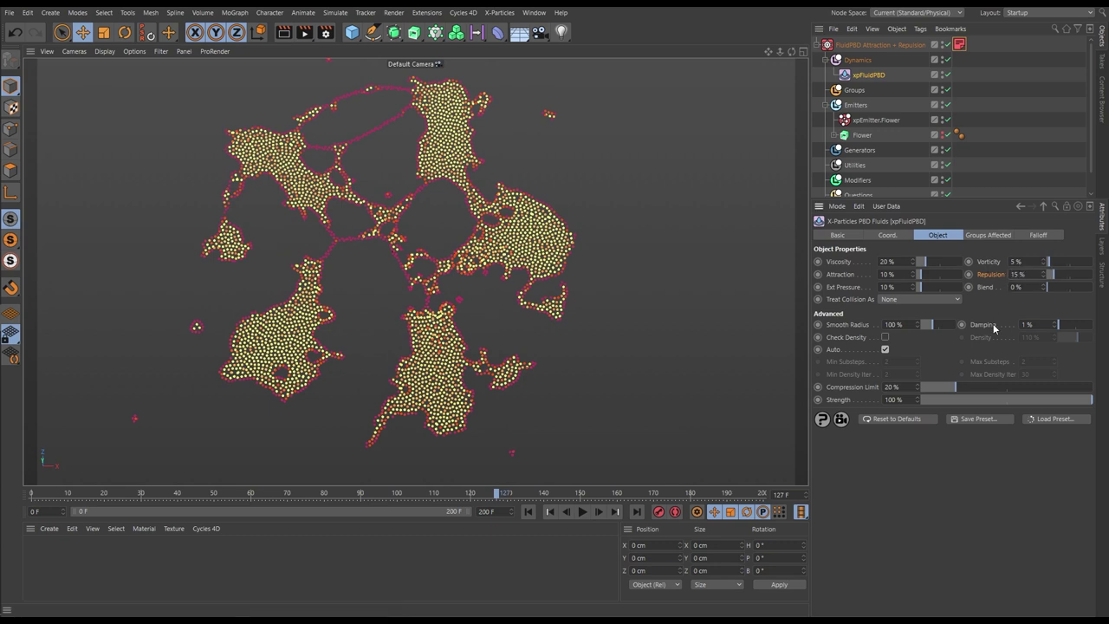
left_click(529, 512)
left_click(582, 511)
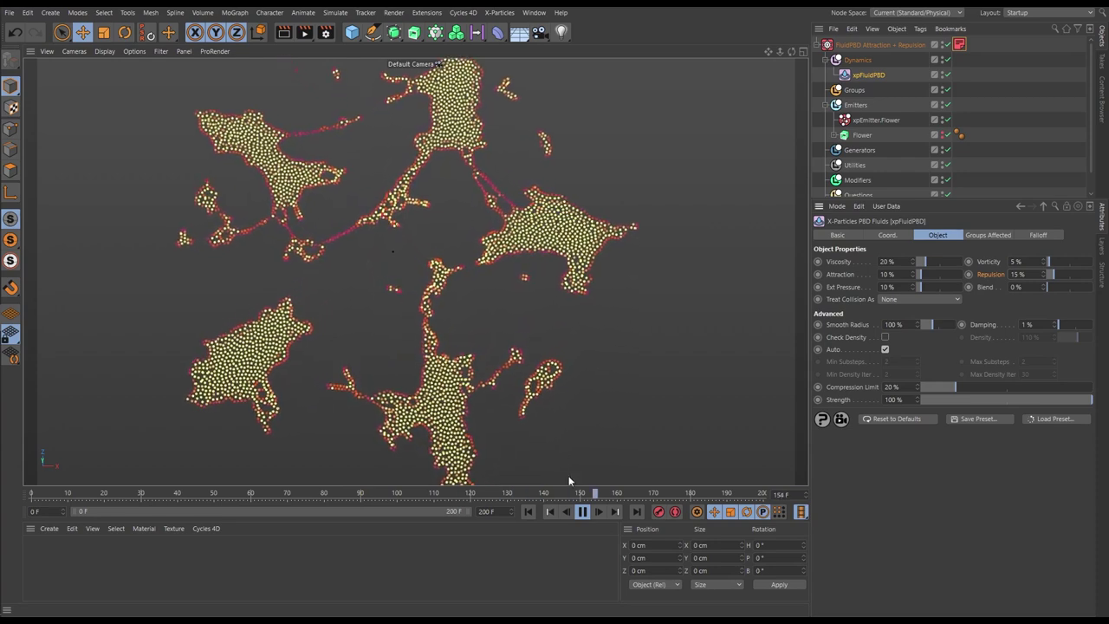
left_click(583, 512)
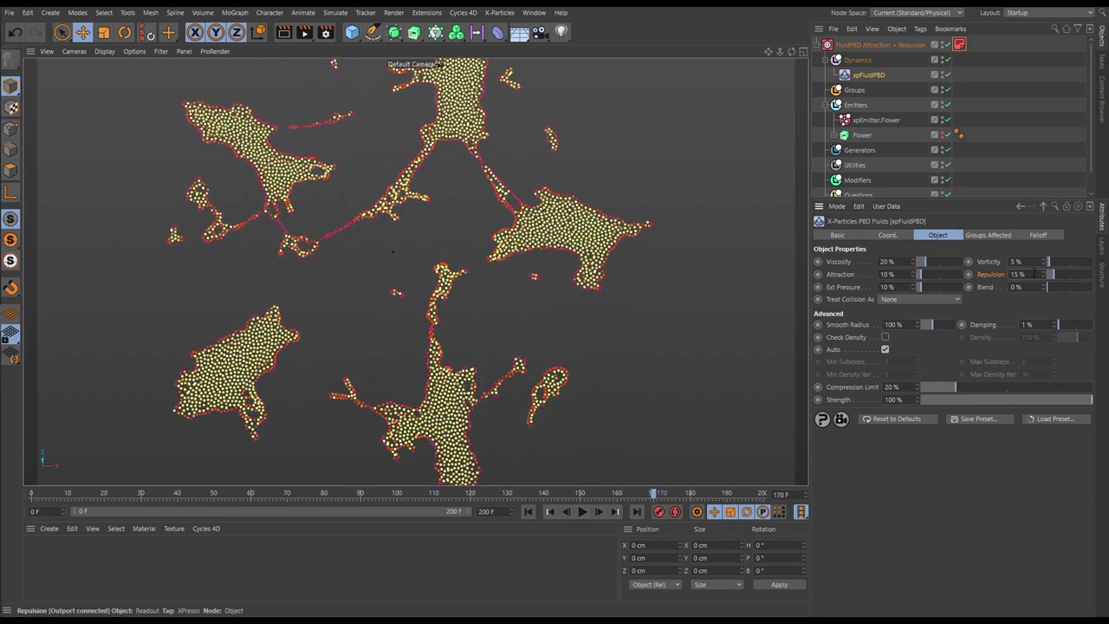
Set Repulsion to 80% and replay the simulation from the start, pausing it to examine the shape
type("80")
key("Return")
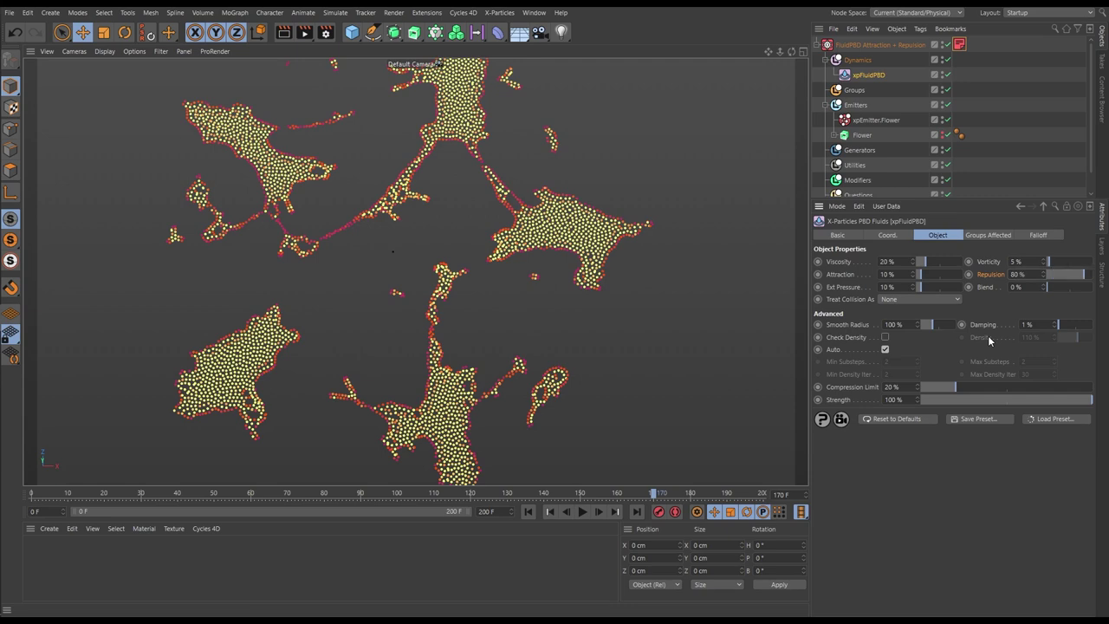
left_click(528, 511)
left_click(583, 512)
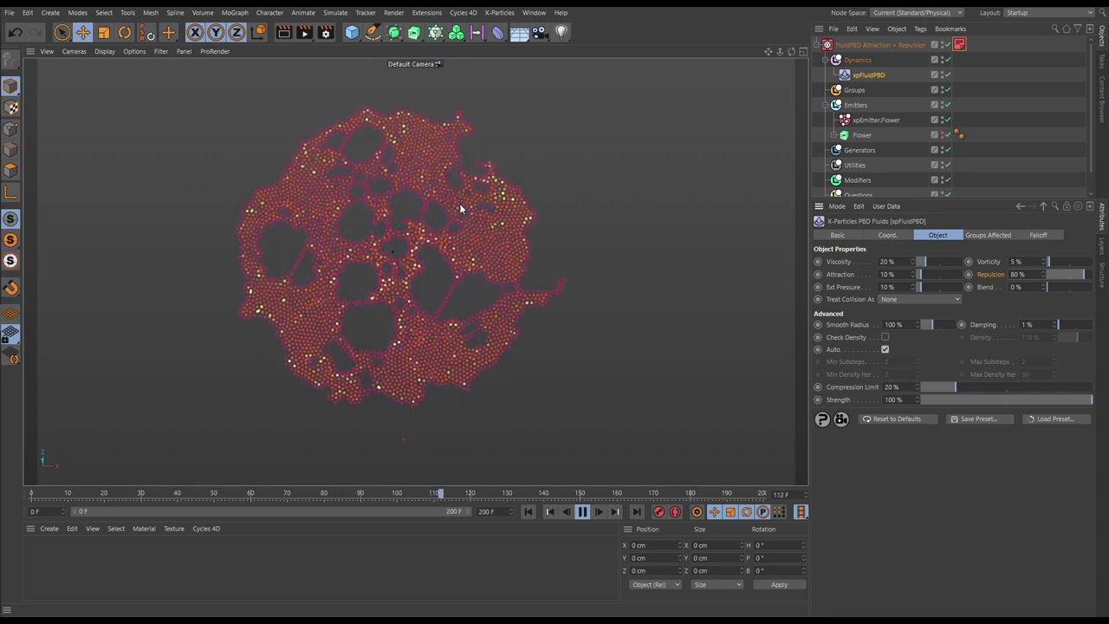
left_click(582, 511)
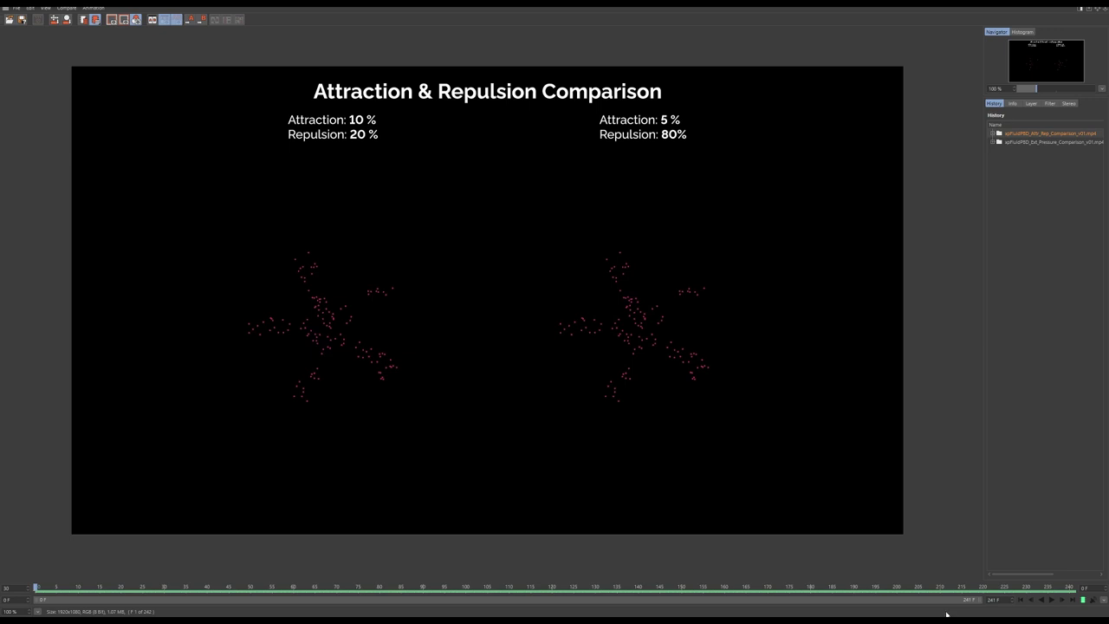
Play the Attraction & Repulsion comparison clip and the External Pressure comparison clip in the Picture Viewer
left_click(1083, 600)
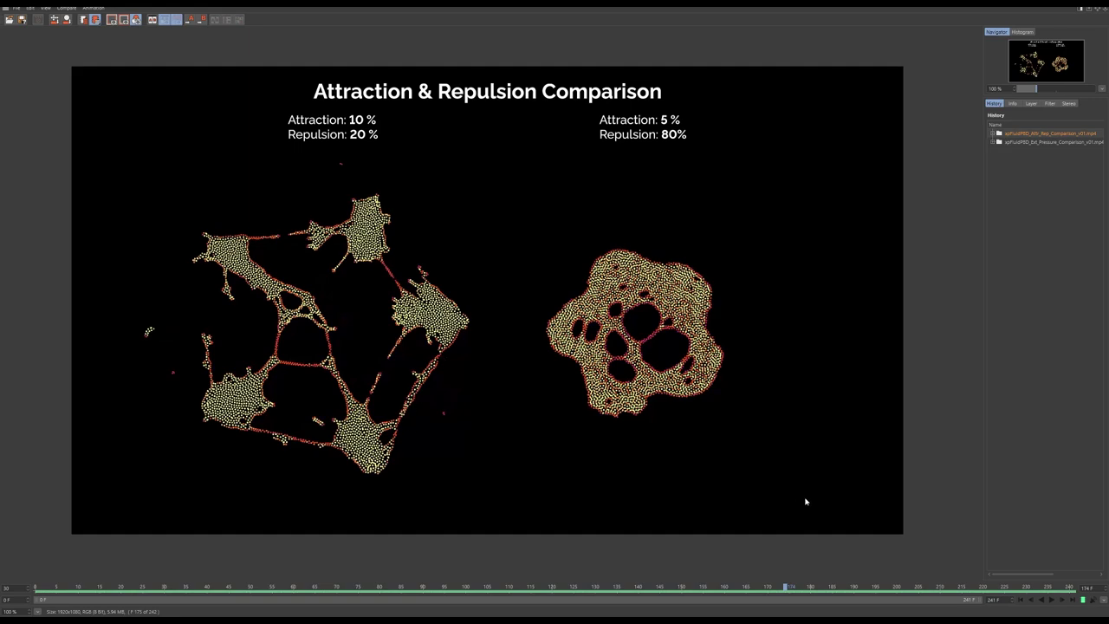
left_click_drag(876, 589, 35, 590)
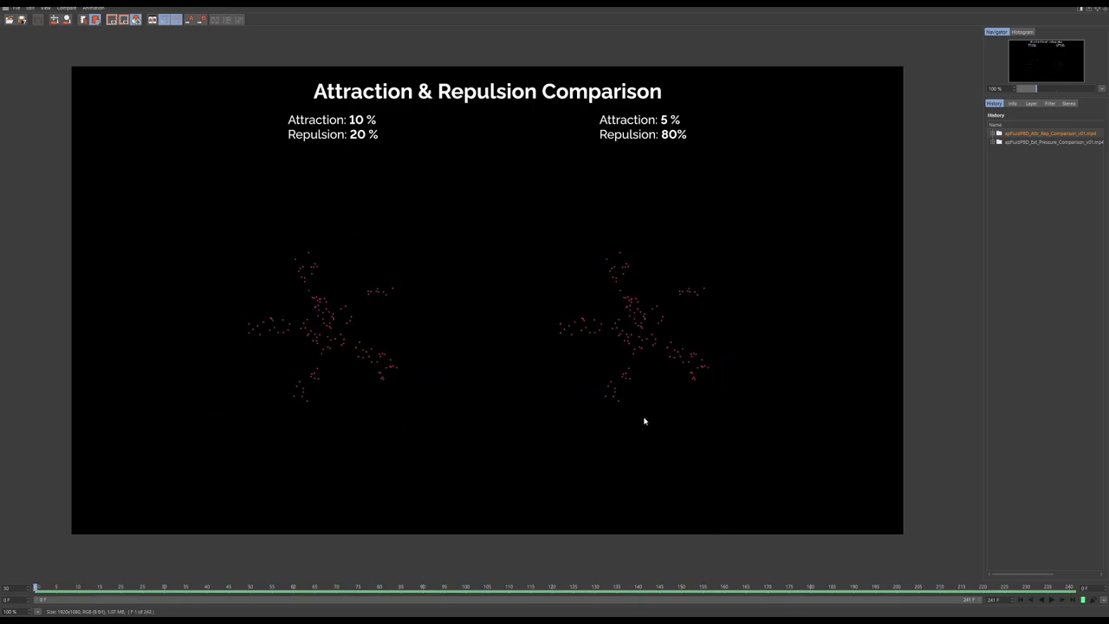
left_click(1016, 142)
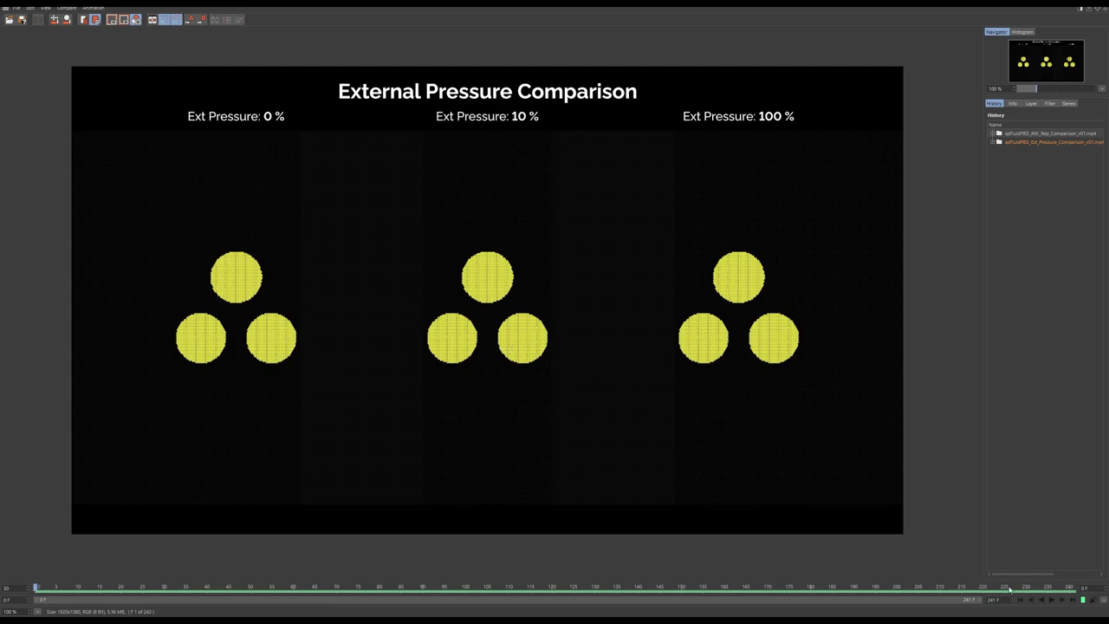
left_click(1085, 599)
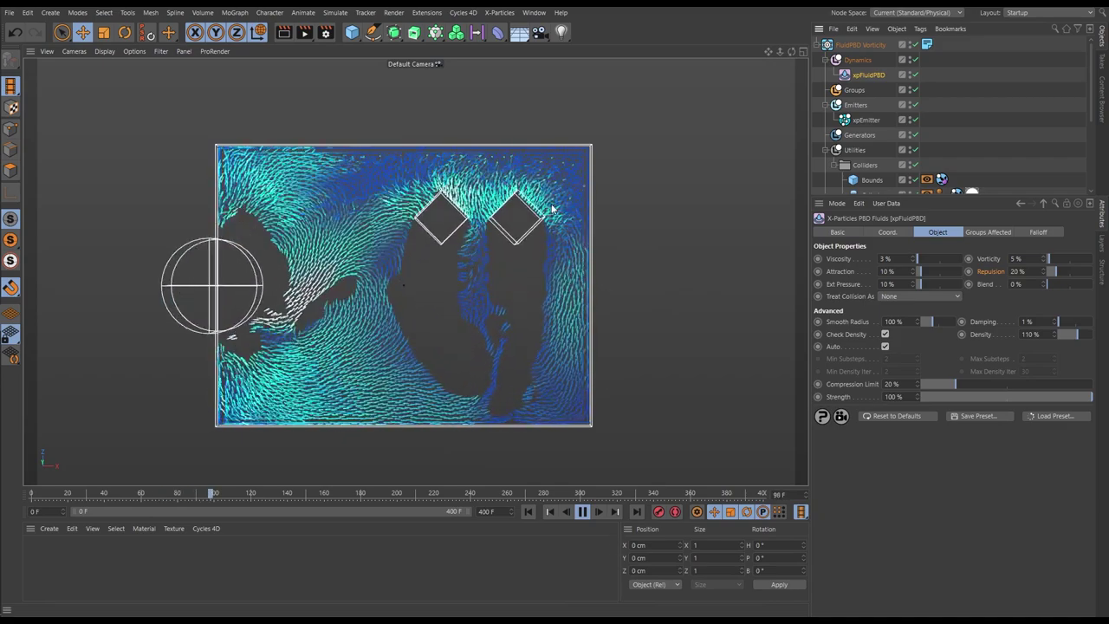
View the xpEmitter's Extended Data rotation settings in the FluidPBD Vorticity scene and replay the simulation from the start
left_click(583, 512)
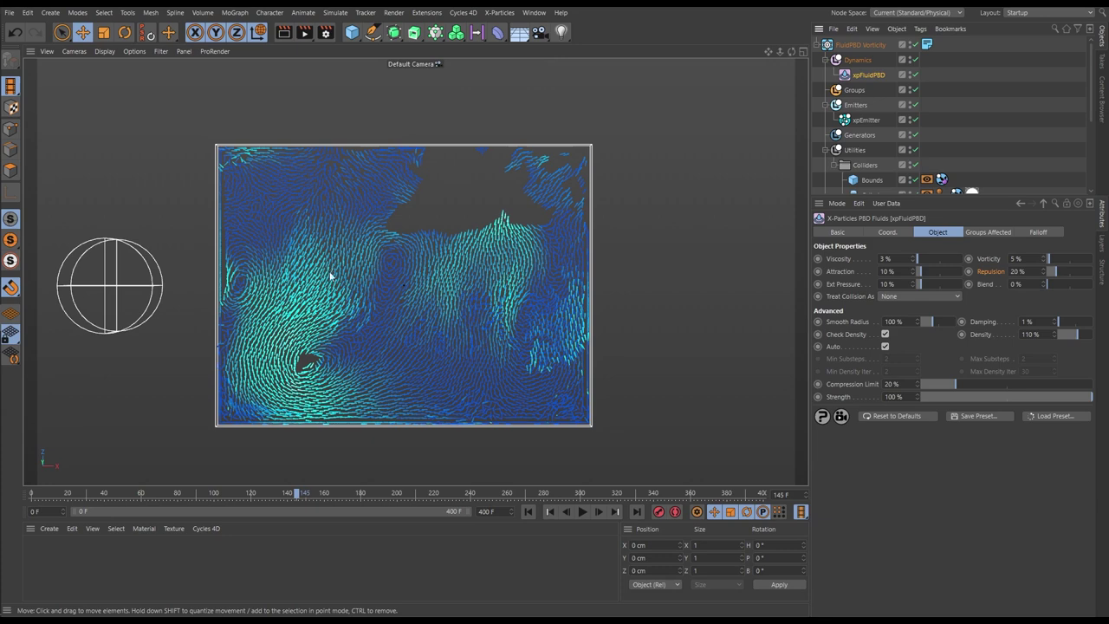
left_click(864, 121)
left_click(1019, 233)
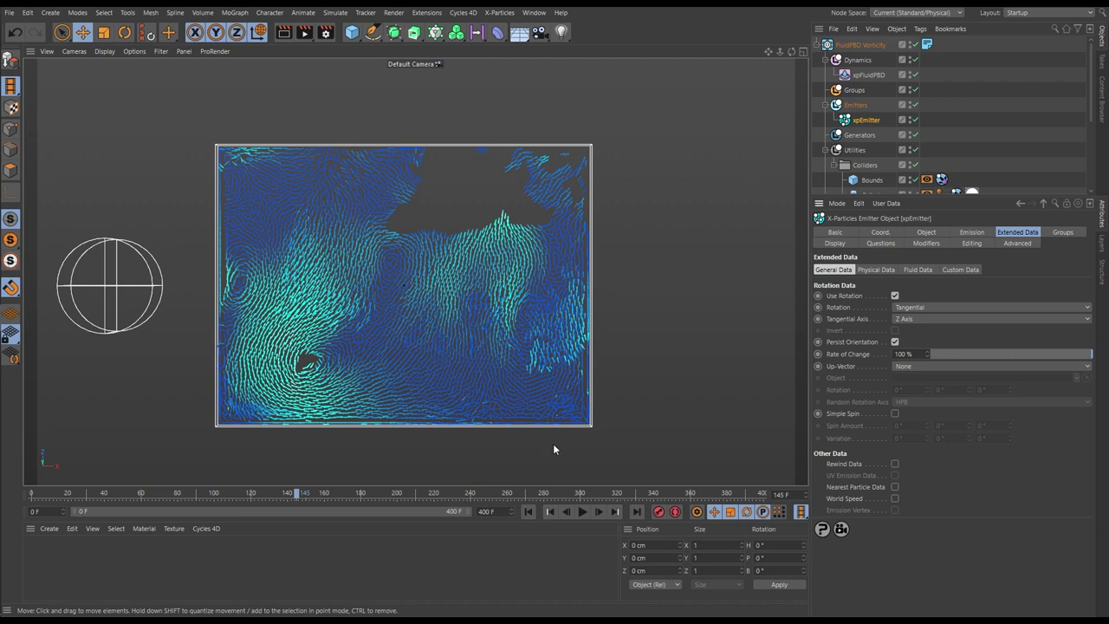
left_click(529, 512)
left_click(582, 512)
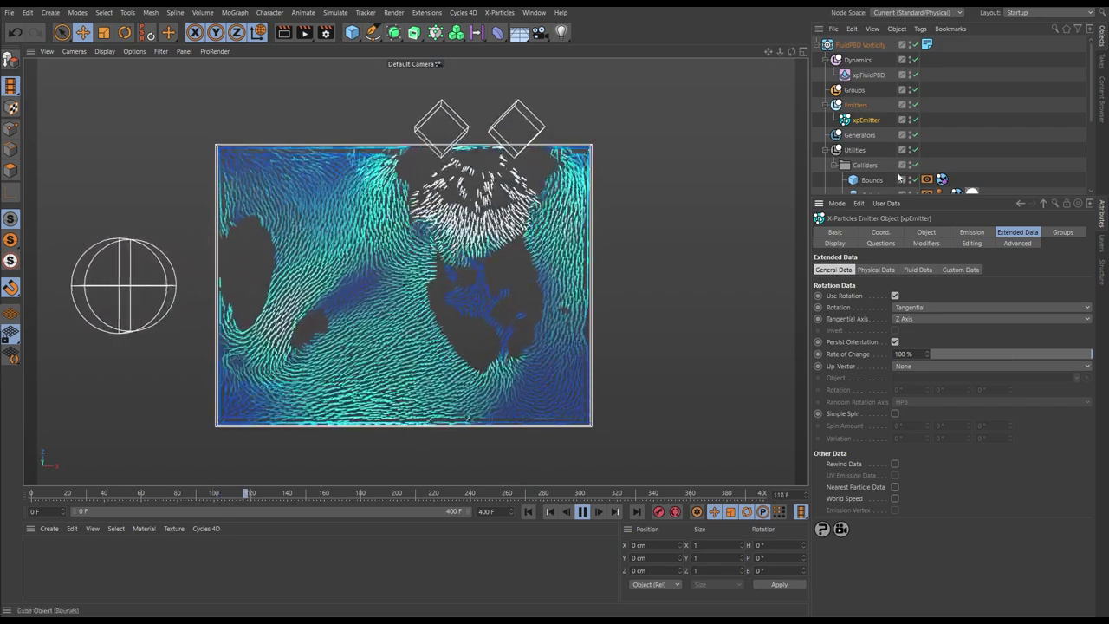
View the xpFluidPBD solver settings and replay the vorticity simulation from the first frame, pausing it to examine the flow
left_click(874, 76)
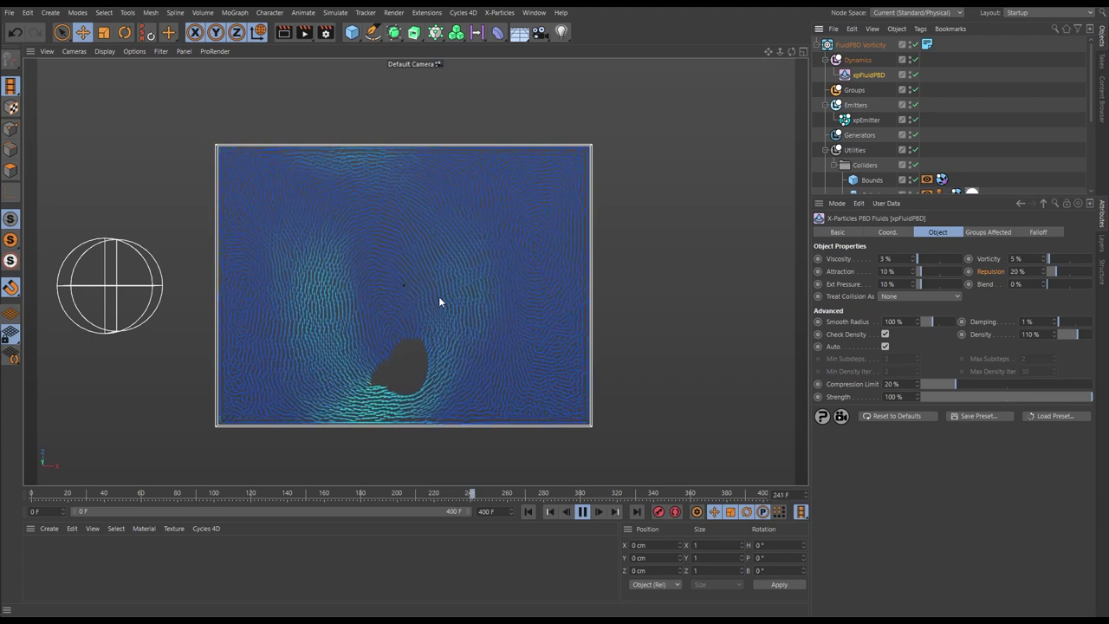
left_click(579, 515)
left_click(558, 514)
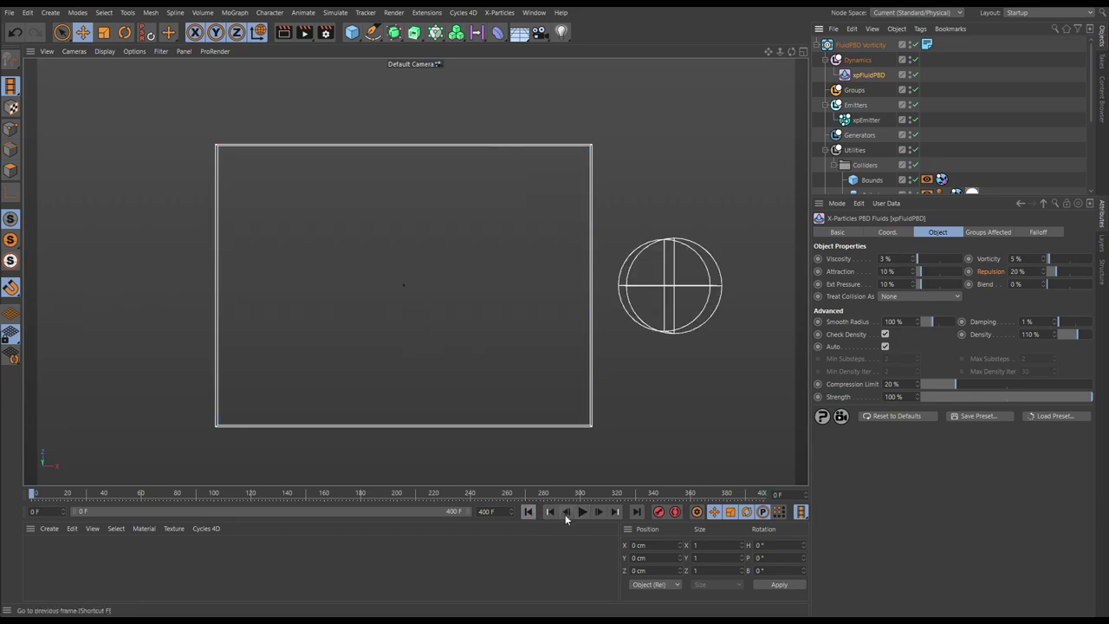
left_click(583, 512)
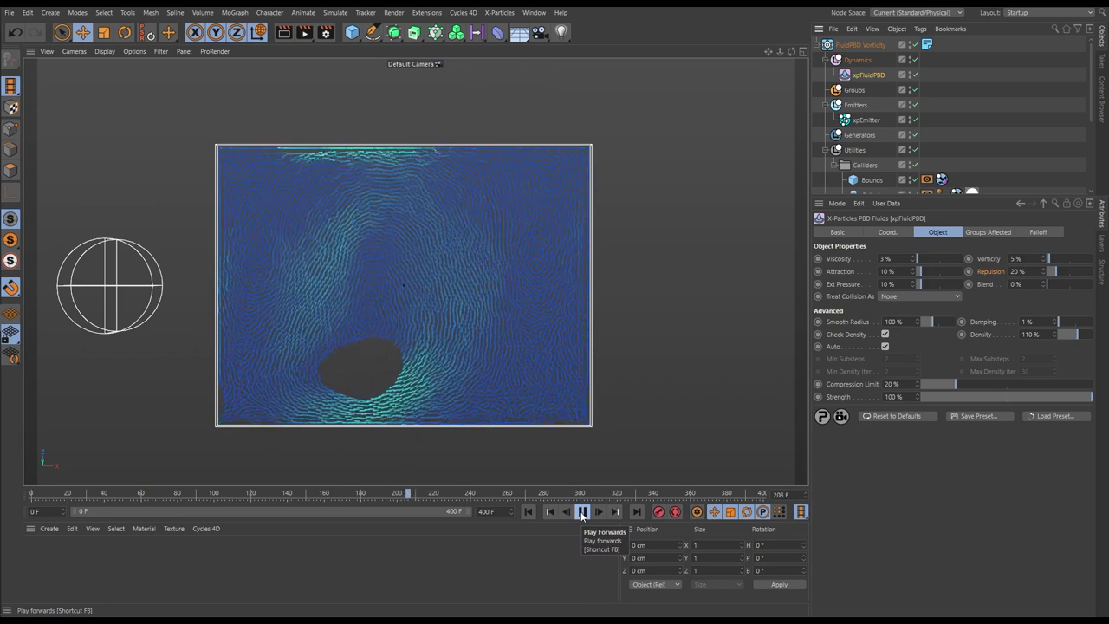
left_click(582, 513)
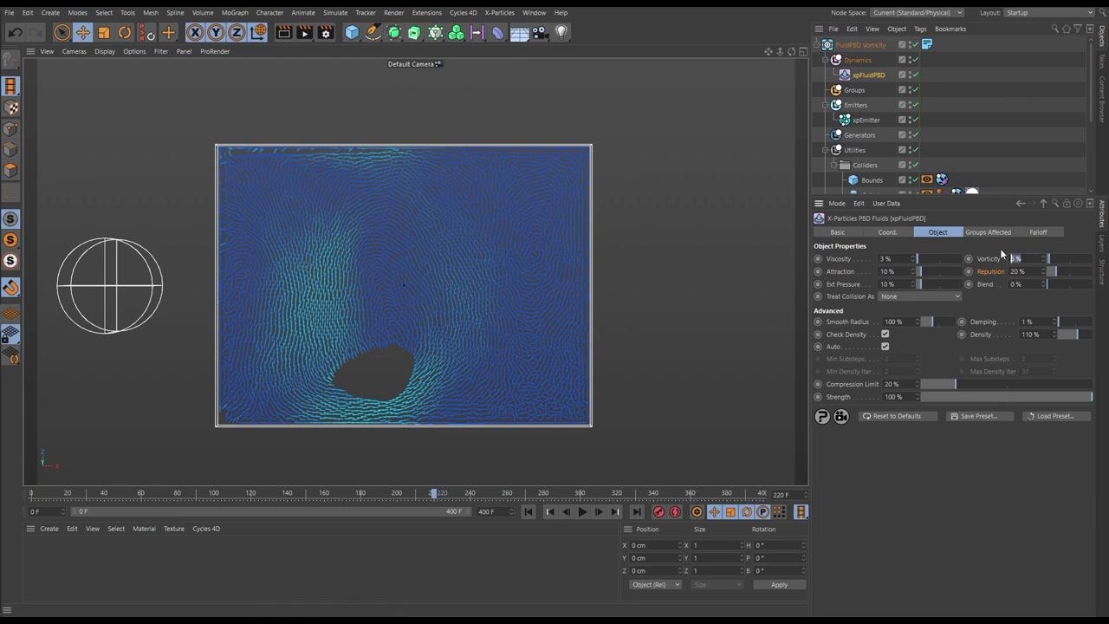
Set Vorticity to 10000%, replay the simulation from the start, and return to the first frame
type("0")
key("Return")
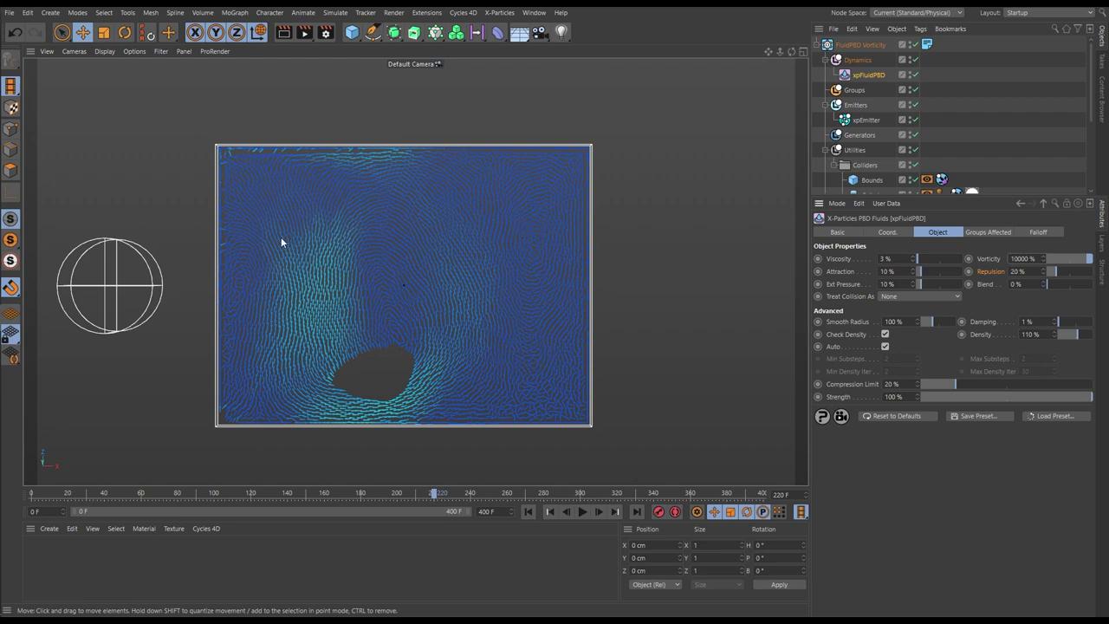
left_click(526, 511)
left_click(580, 511)
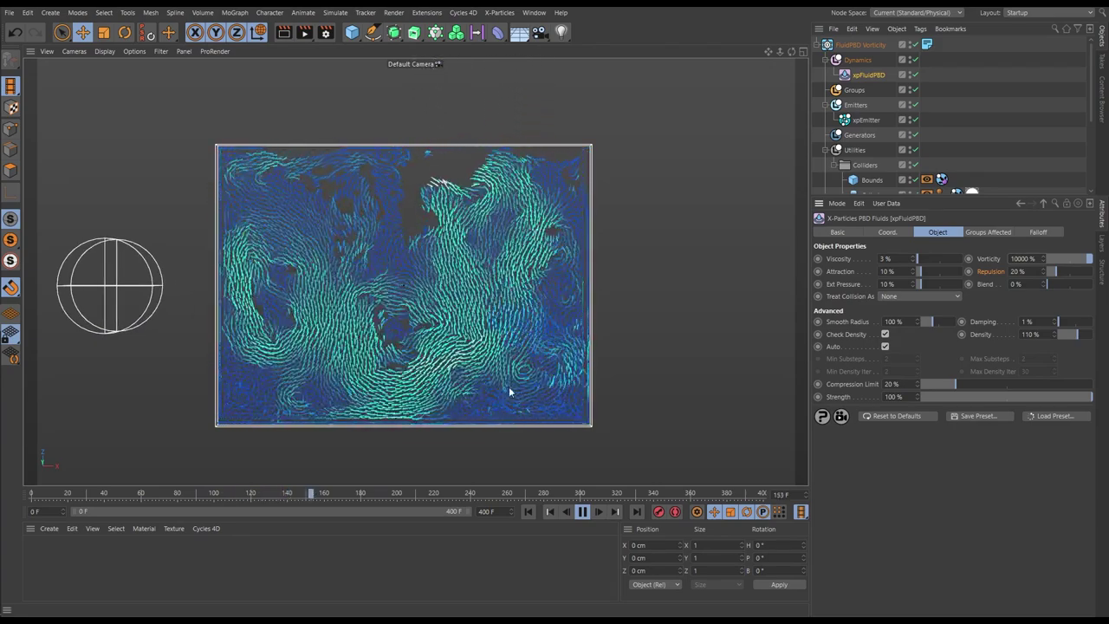
left_click(583, 511)
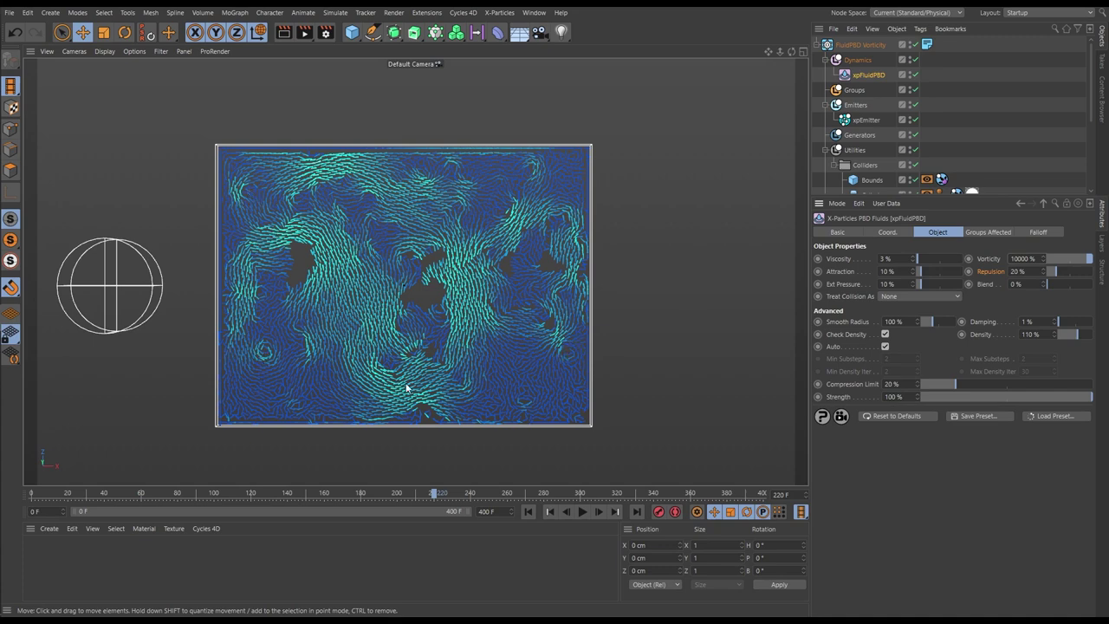
left_click(528, 511)
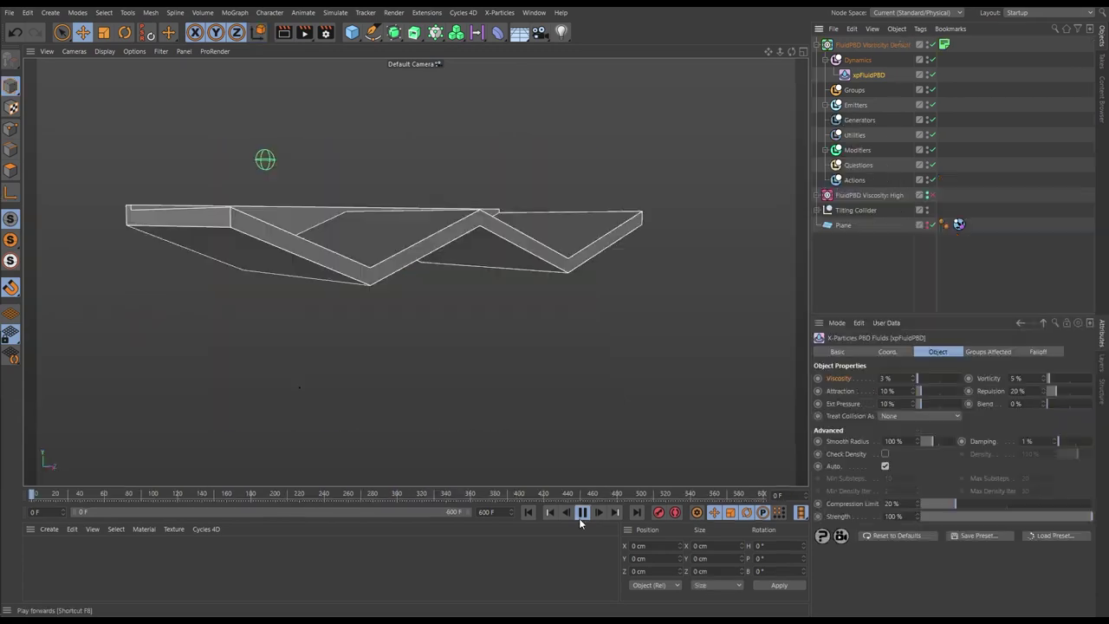
Enable the FluidPBD Viscosity: High system, show its xpFluidPBD settings, and replay it alongside the default-viscosity fluid
left_click(581, 513)
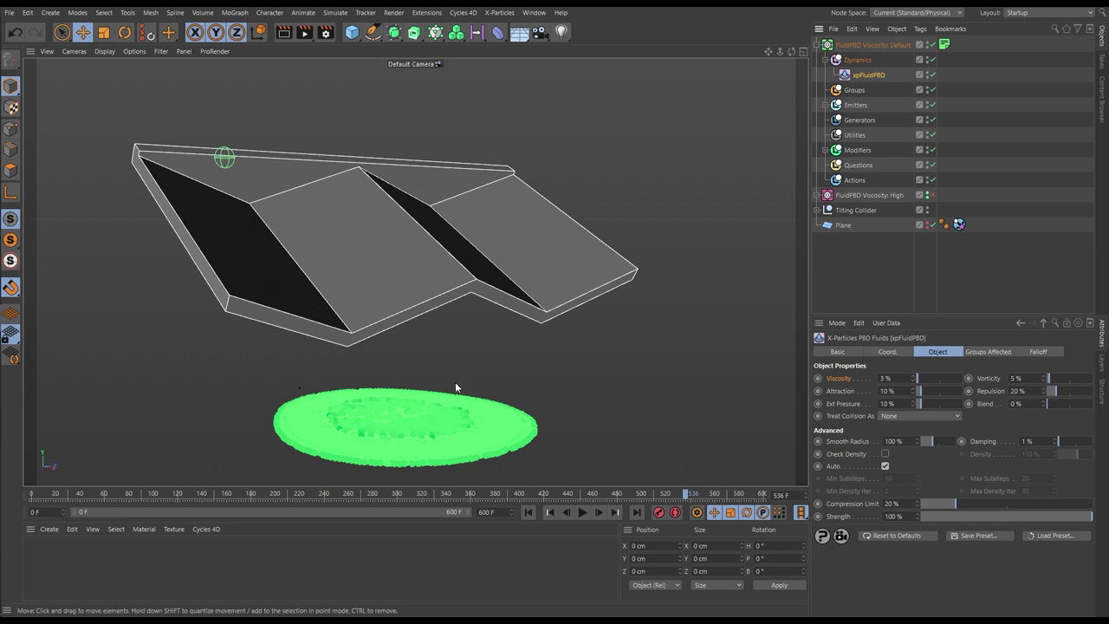
left_click(817, 44)
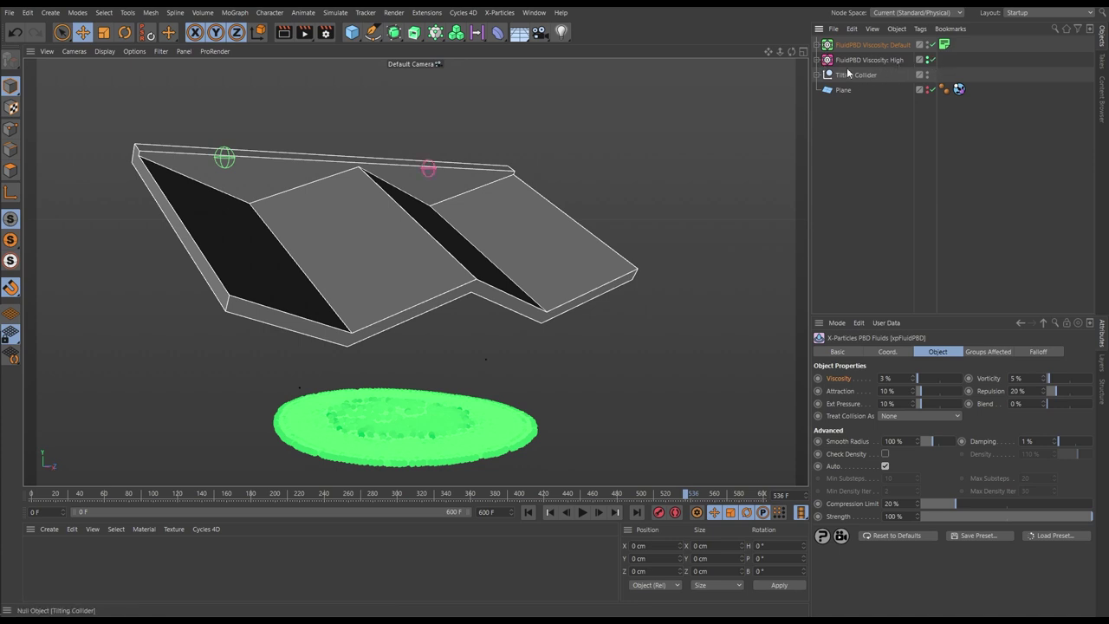
left_click(817, 60)
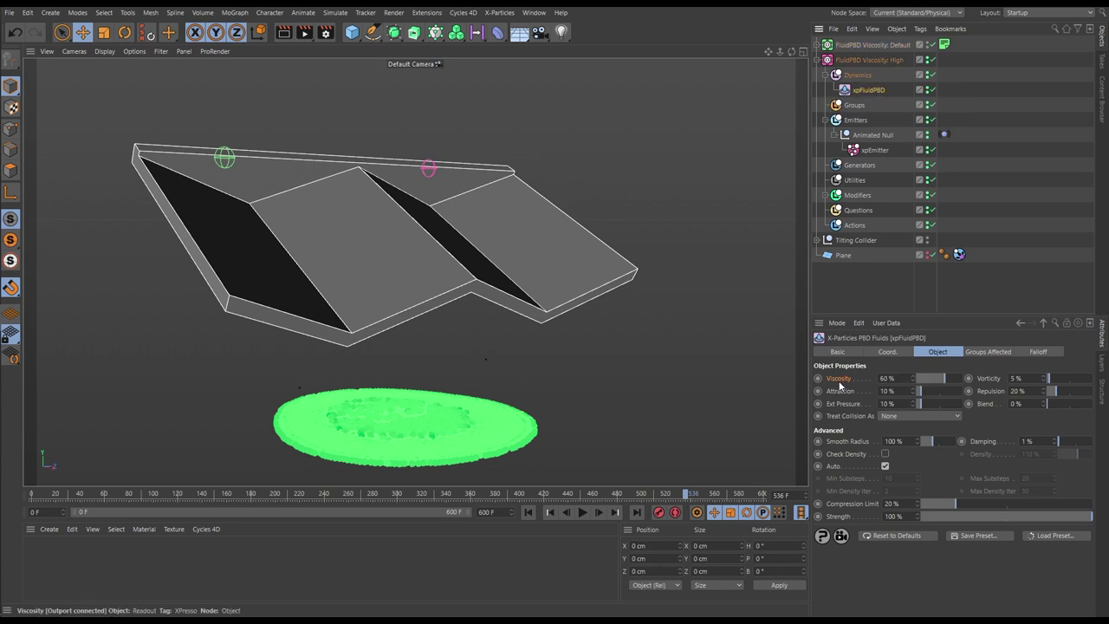
left_click(549, 512)
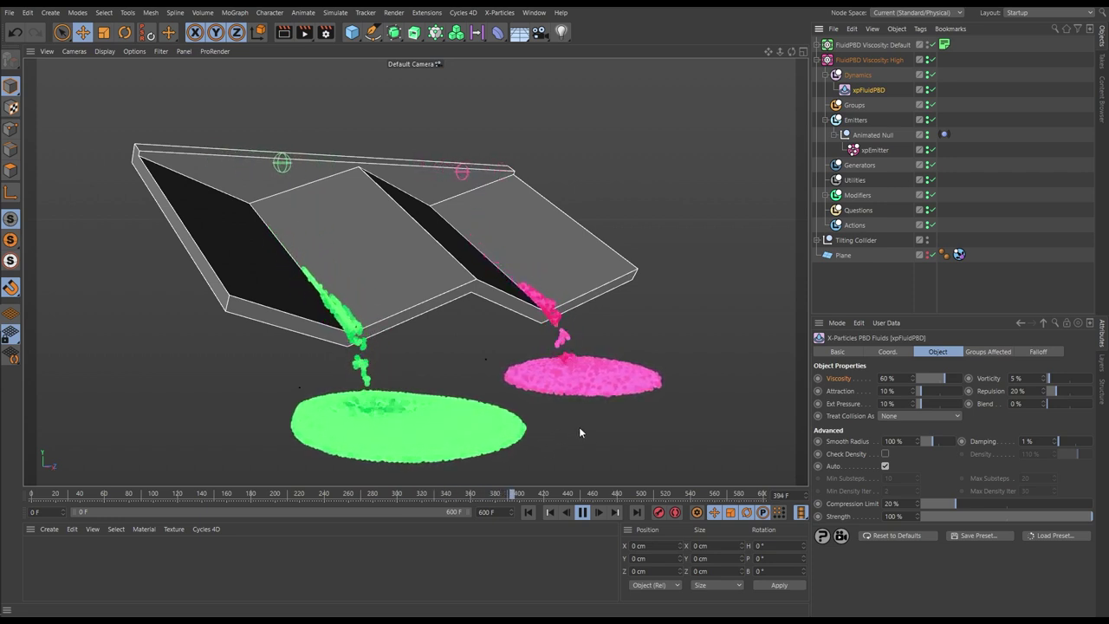
left_click(582, 512)
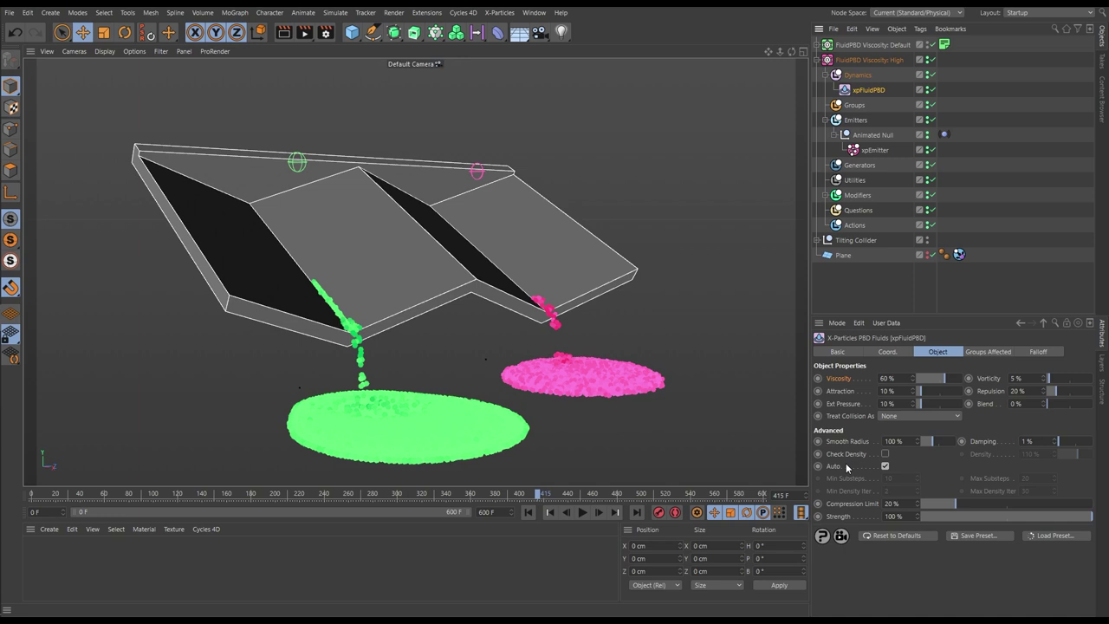
Check the project's X-Particles dynamics settings while replaying the viscosity comparison, and return to the high-viscosity solver's settings
key("ctrl+d")
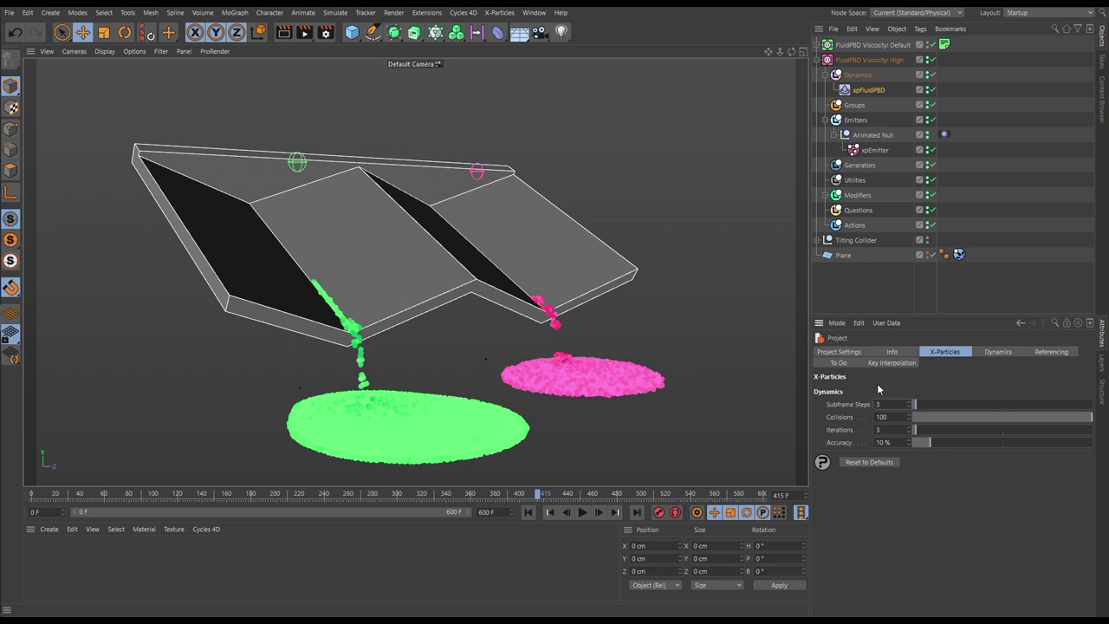
left_click(528, 512)
left_click(582, 513)
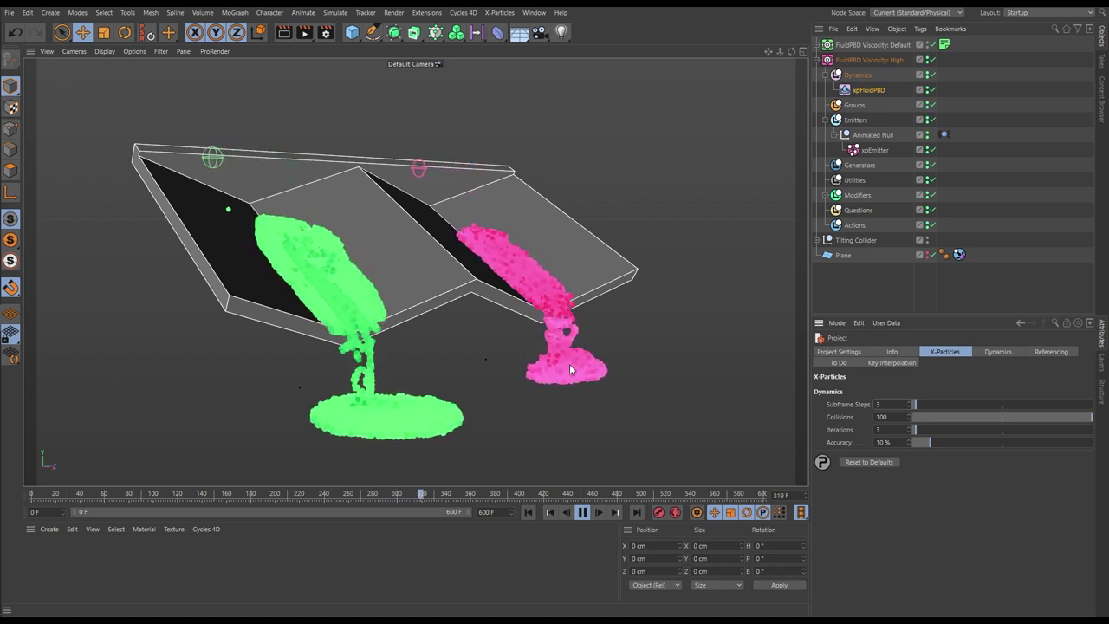
left_click(870, 90)
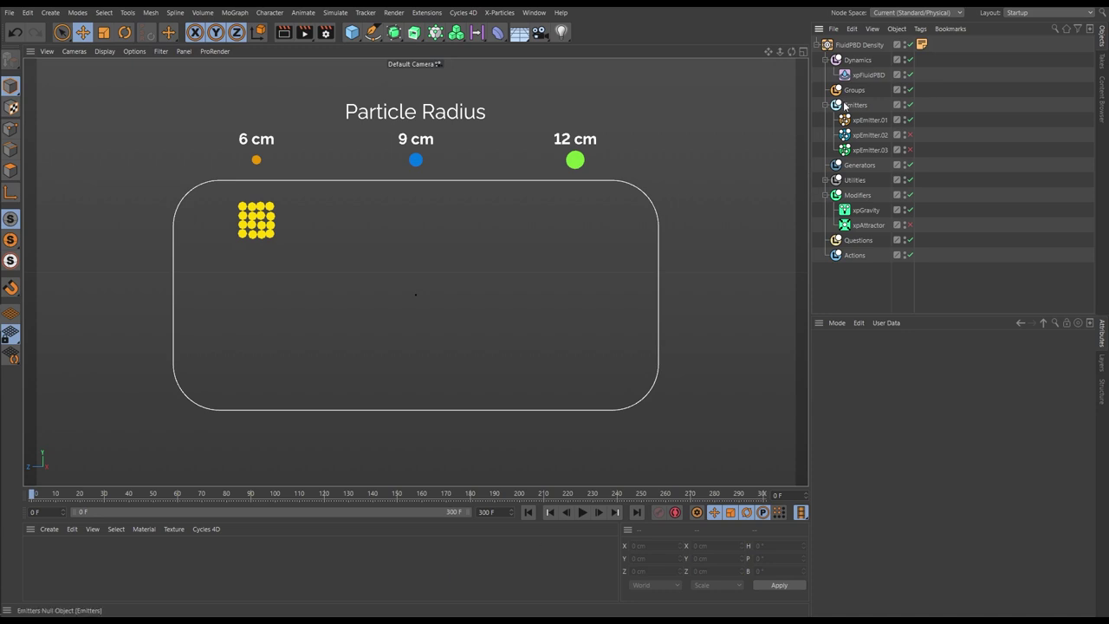
View the xpFluidPBD settings in the FluidPBD Density scene and play the simulation of the 6 cm particles
left_click(870, 76)
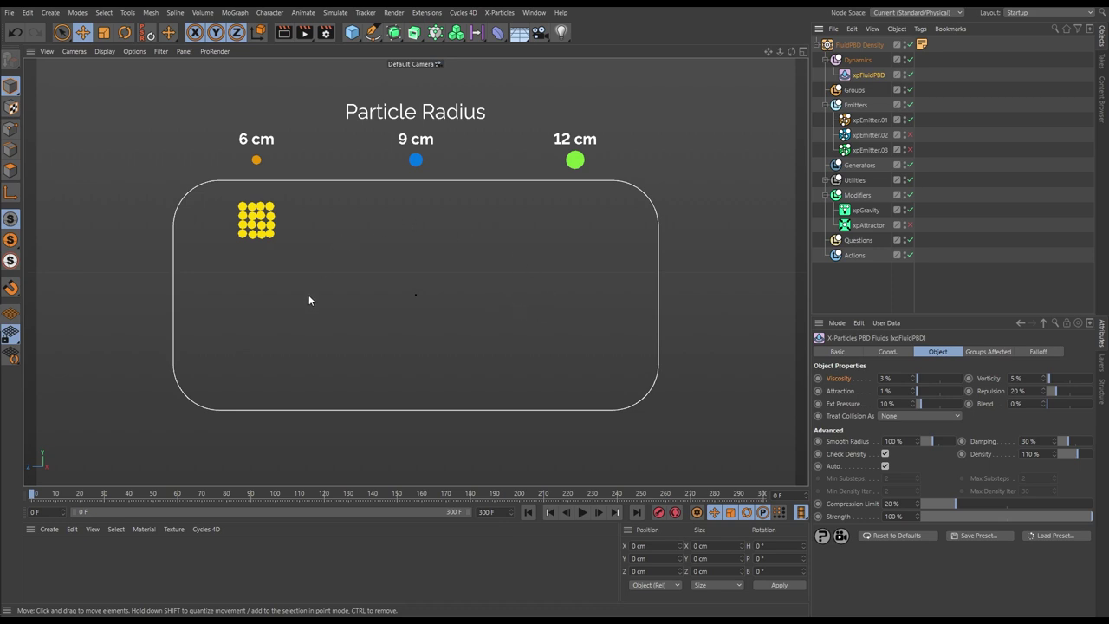
left_click(582, 512)
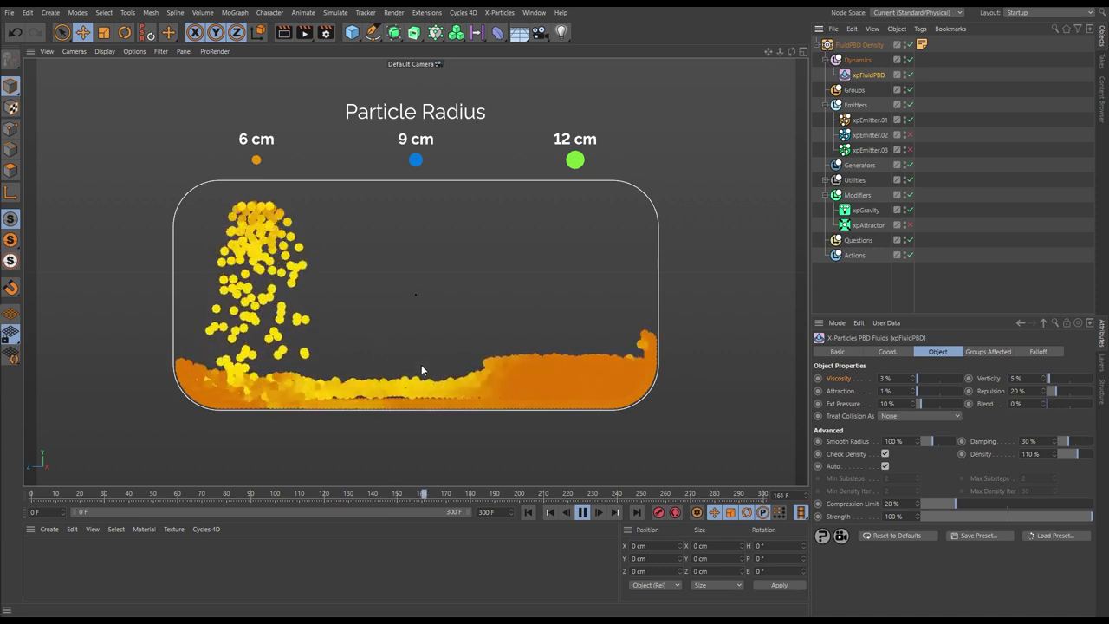
key("F8")
Enable xpEmitter.02 with the 9 cm particles and replay the density simulation from the first frame
left_click(910, 135)
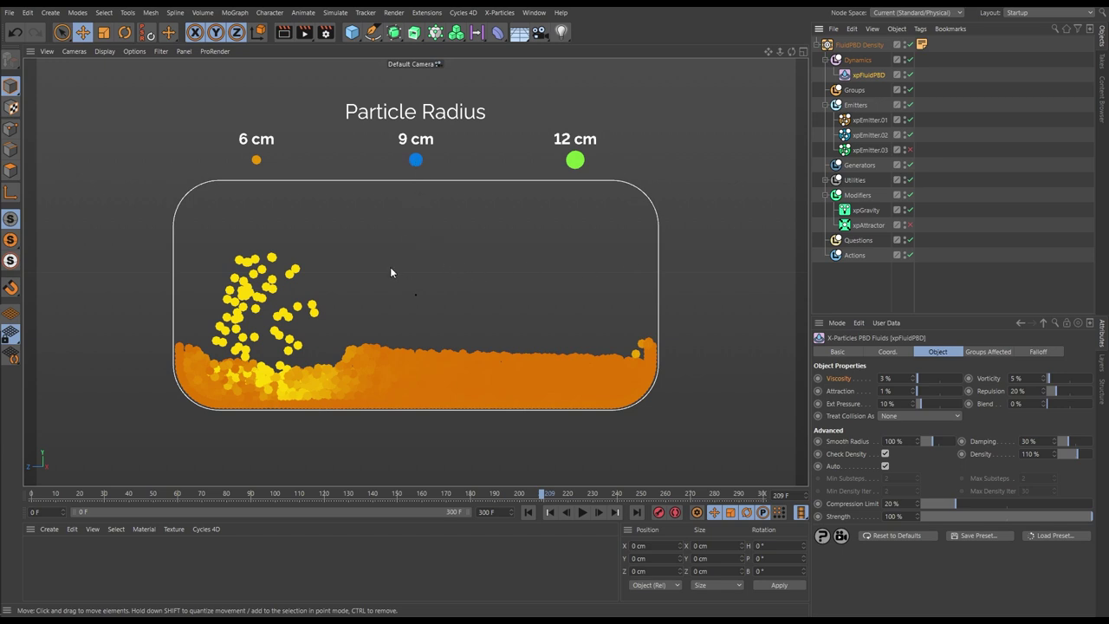
left_click(528, 512)
left_click(582, 512)
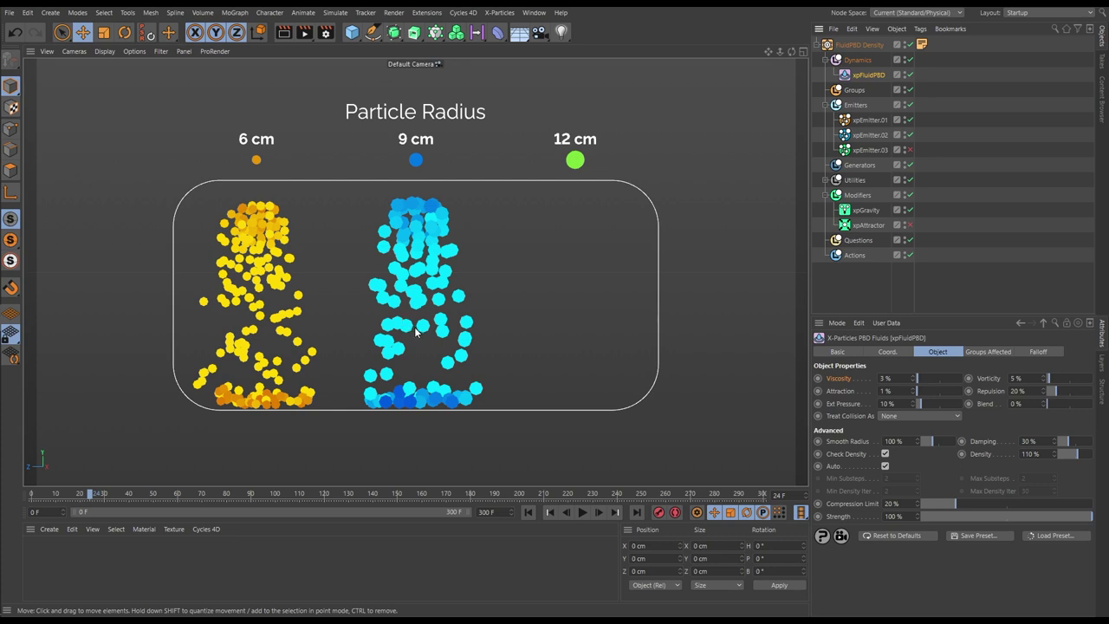
left_click(528, 512)
left_click(579, 512)
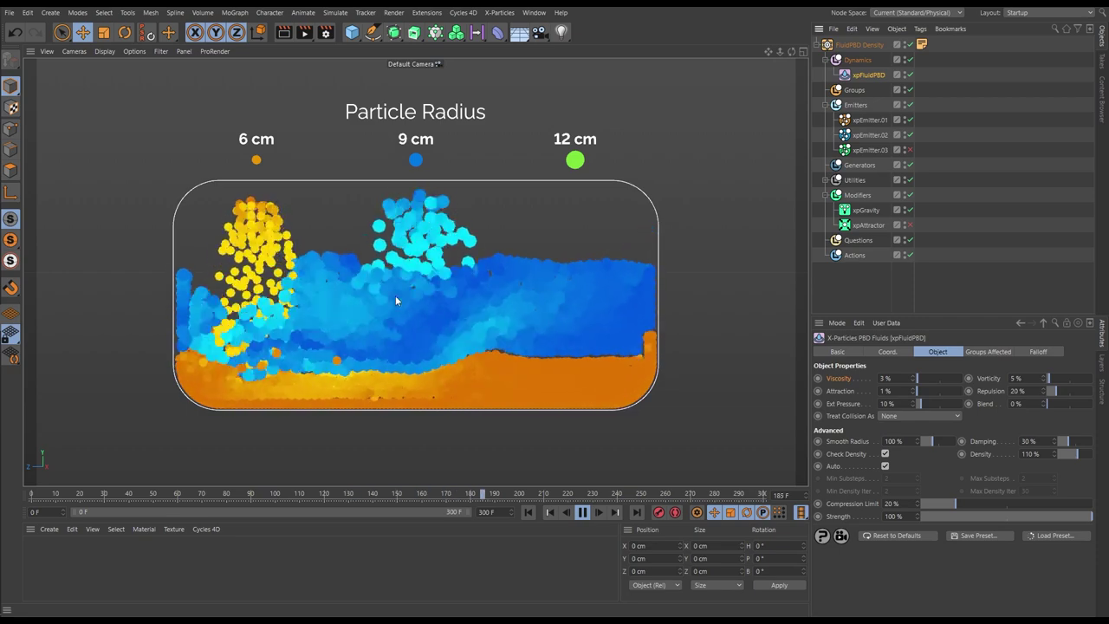
Enable xpEmitter.03 with the 12 cm particles and replay the density simulation from the first frame
left_click(584, 512)
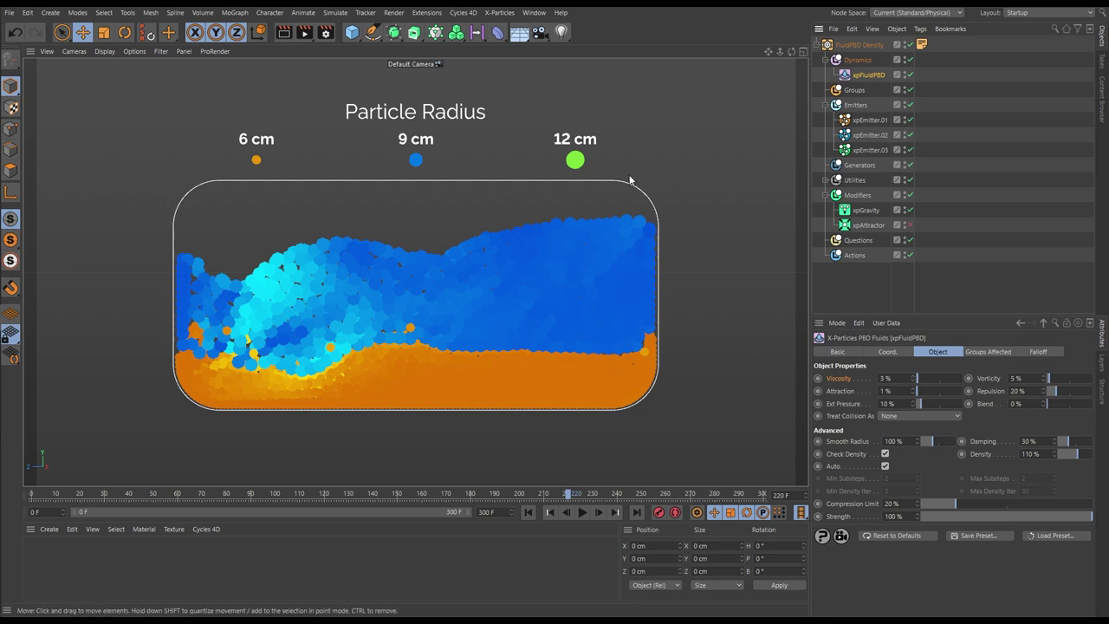
left_click(528, 513)
left_click(583, 512)
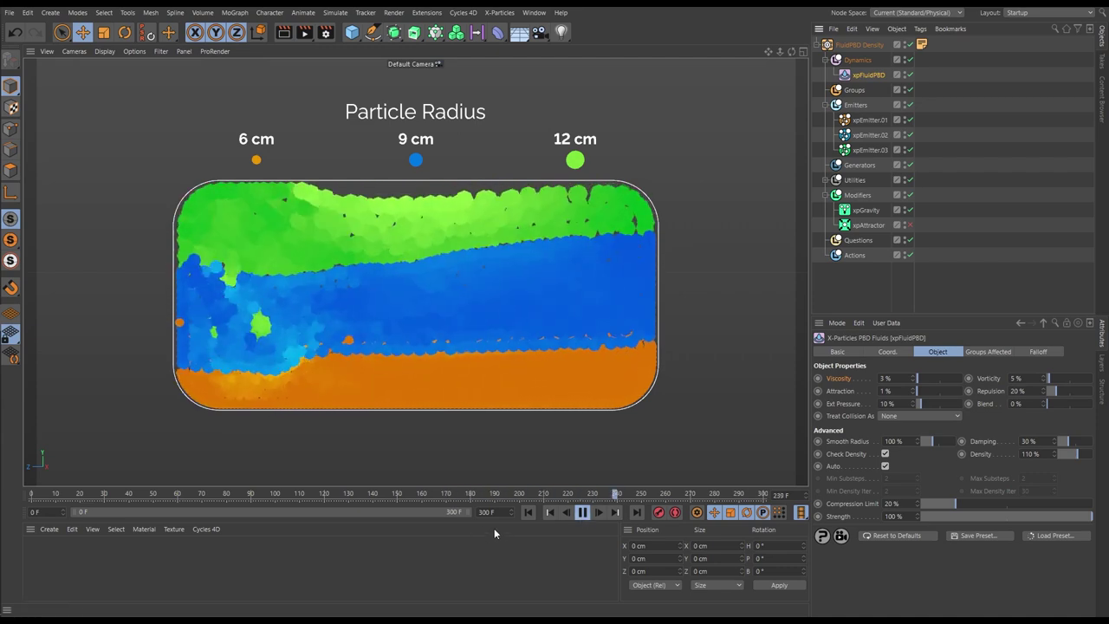
Extend the project timeline and its preview range to 800 frames and resume playing the density simulation
left_click(584, 515)
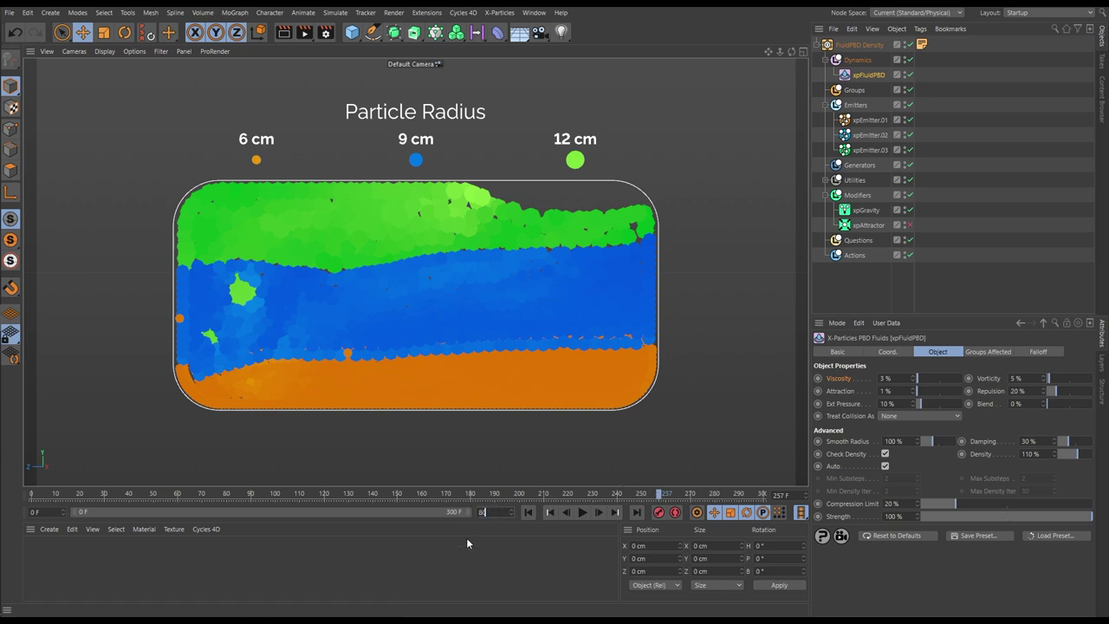
key("Return")
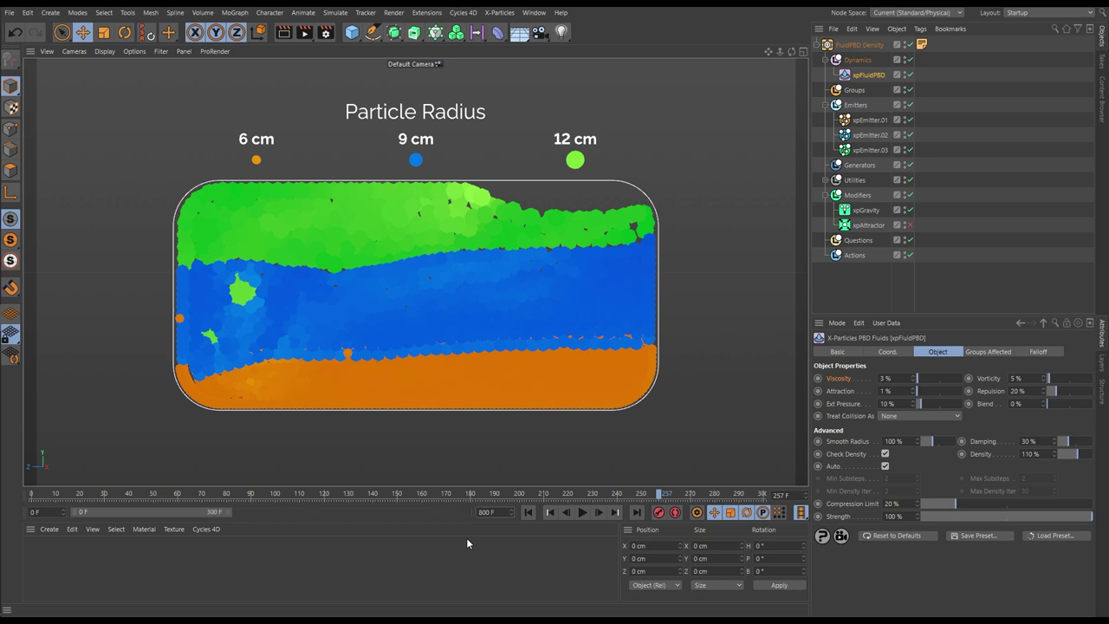
double_click(187, 509)
left_click(583, 512)
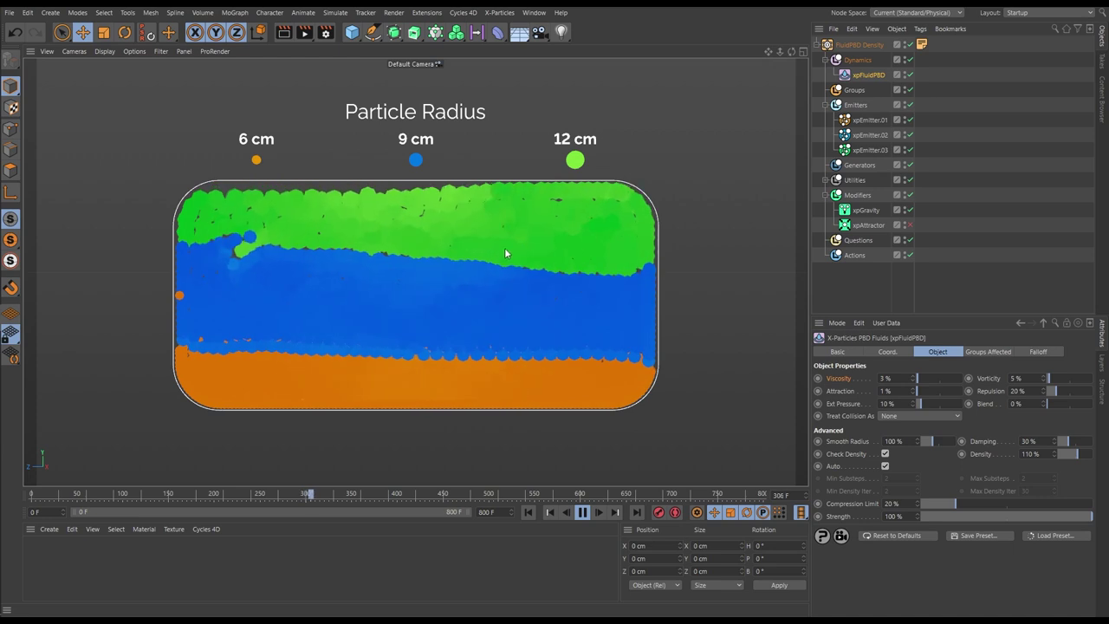
Enable the xpAttractor modifier while the density simulation plays, and disable it again
left_click(910, 224)
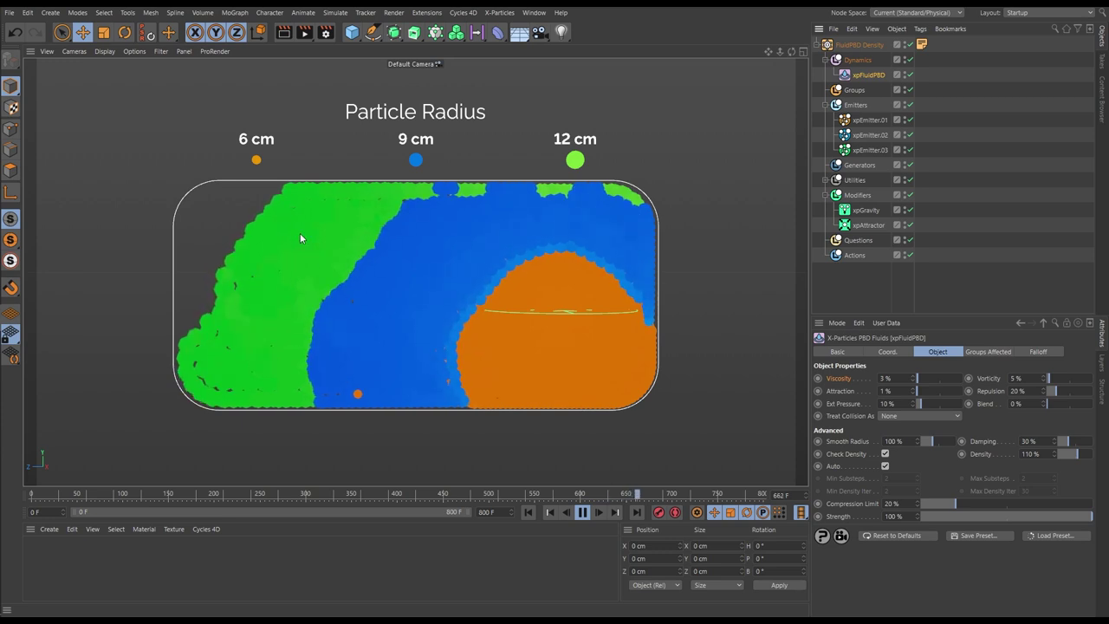
left_click(909, 226)
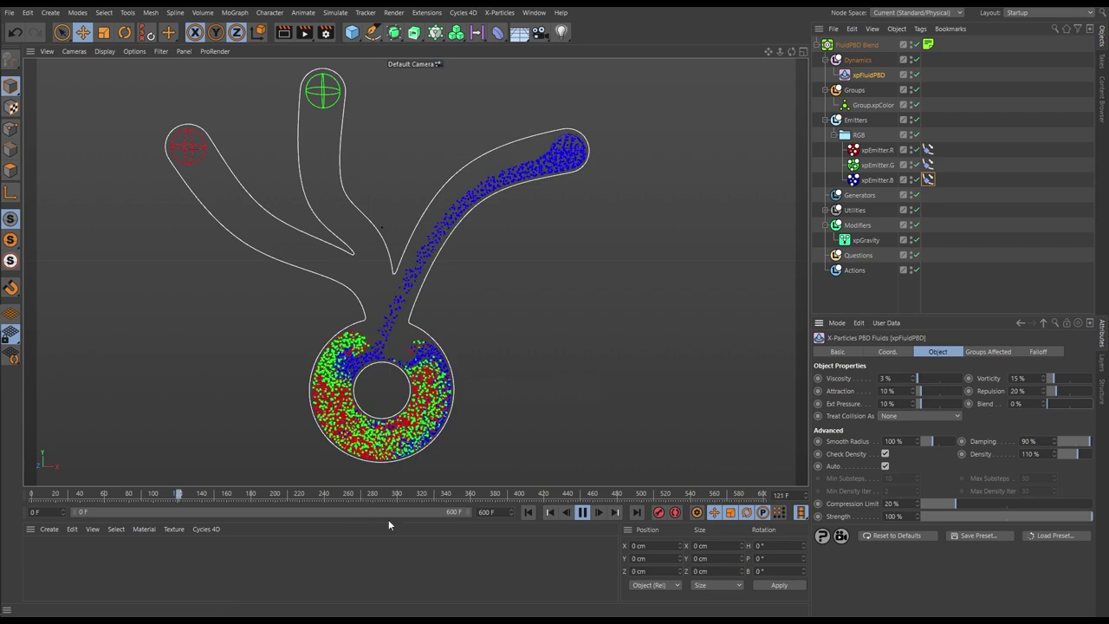
Stop the FluidPBD Blend simulation, set the xpFluidPBD Blend to 100 %, and replay it from the first frame
left_click(582, 512)
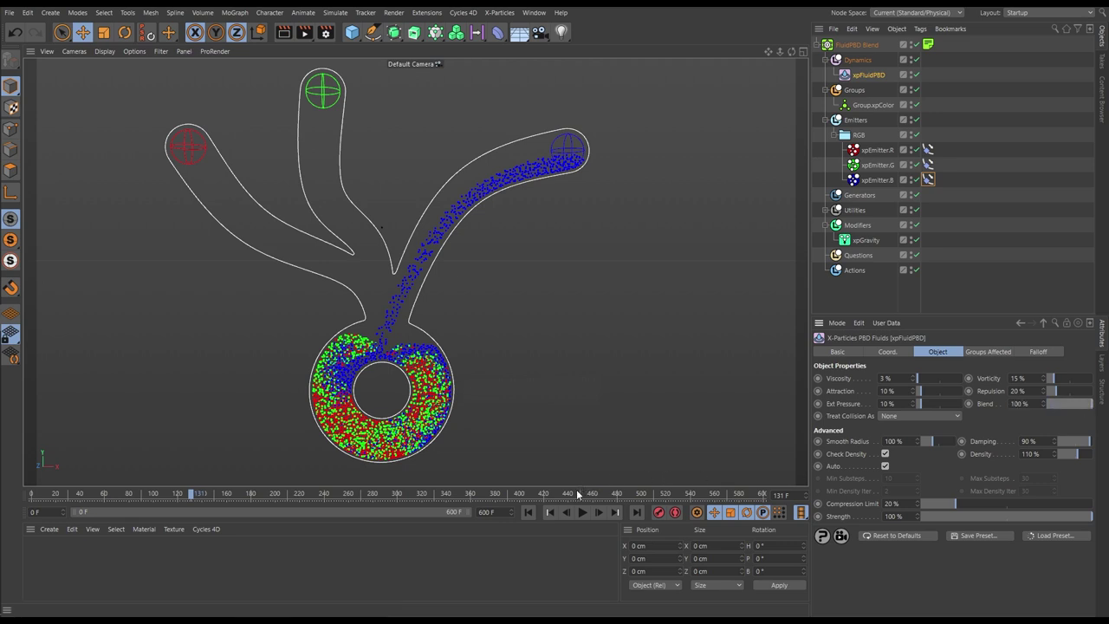
left_click(528, 512)
left_click(582, 512)
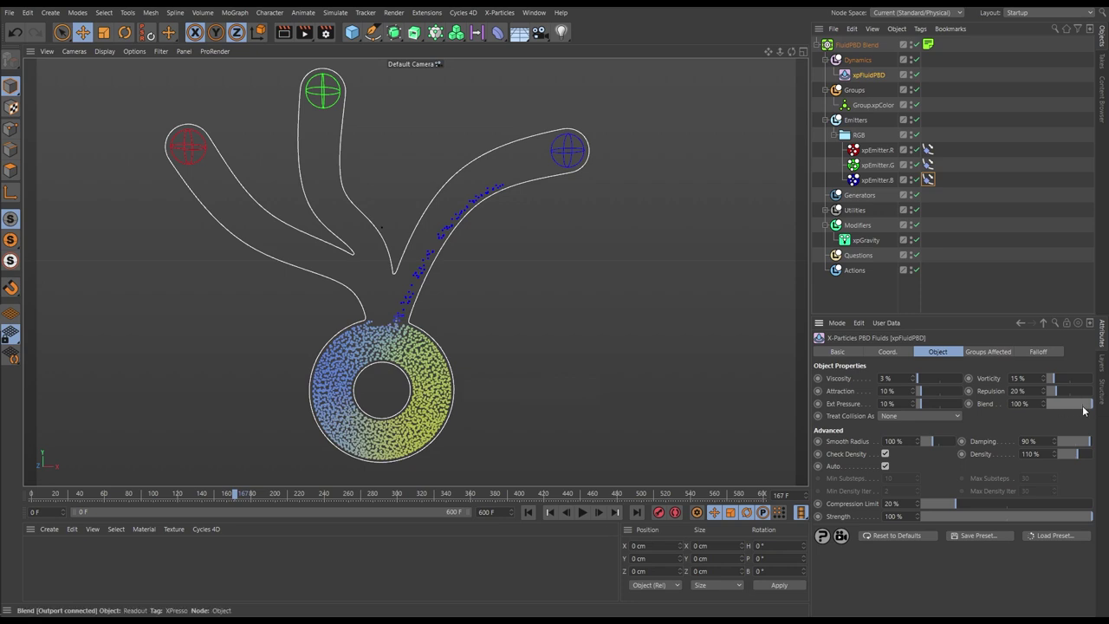
Lower the xpFluidPBD Blend to 9 % and replay the colour-mixing simulation from the first frame
left_click(529, 513)
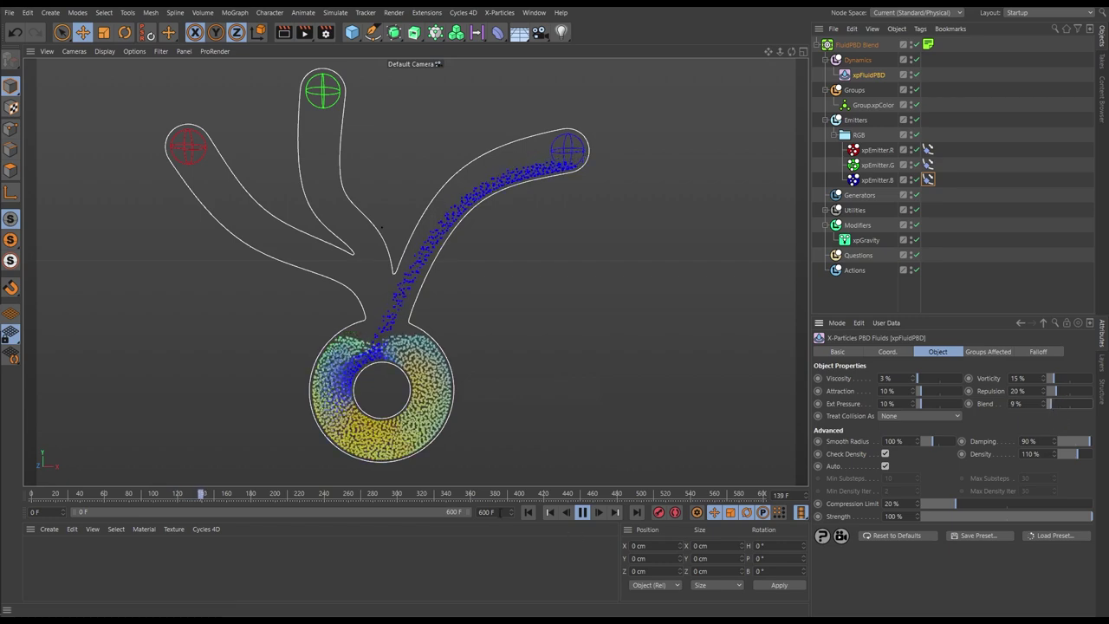
left_click(528, 512)
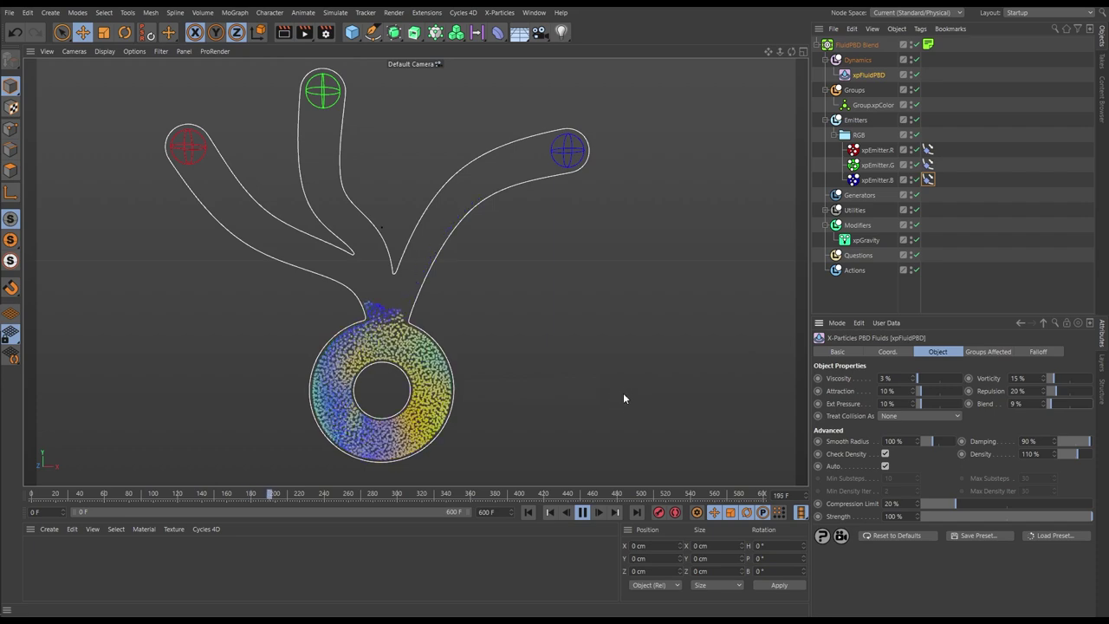
Try Single Color as the display color mode of xpEmitter.B, and restore Use Emitter Icon Color
left_click(875, 179)
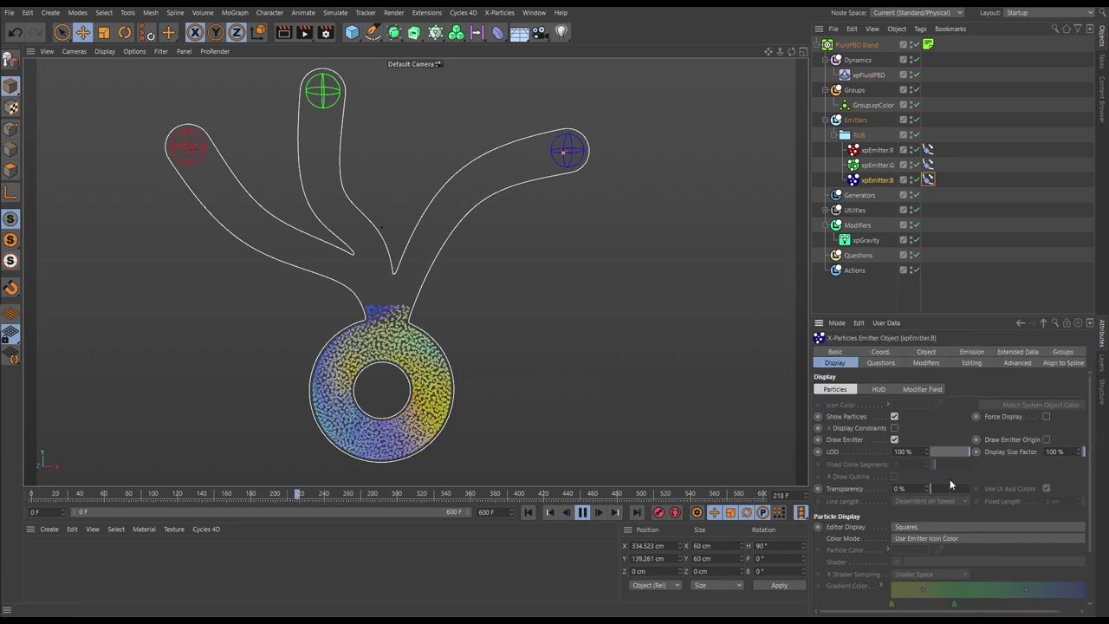
left_click(928, 538)
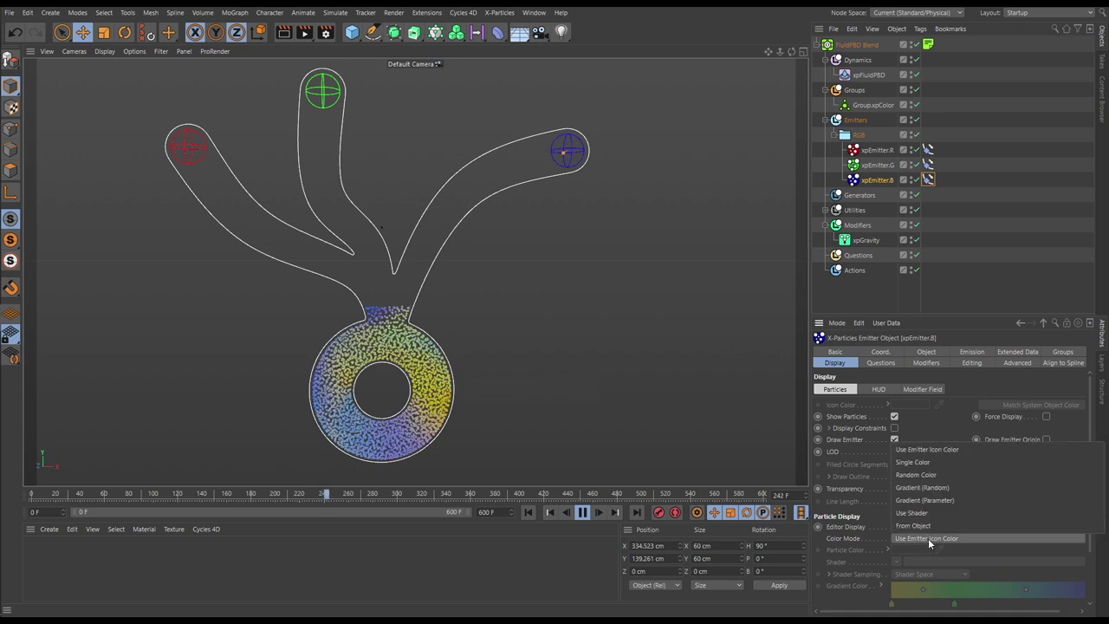
left_click(917, 462)
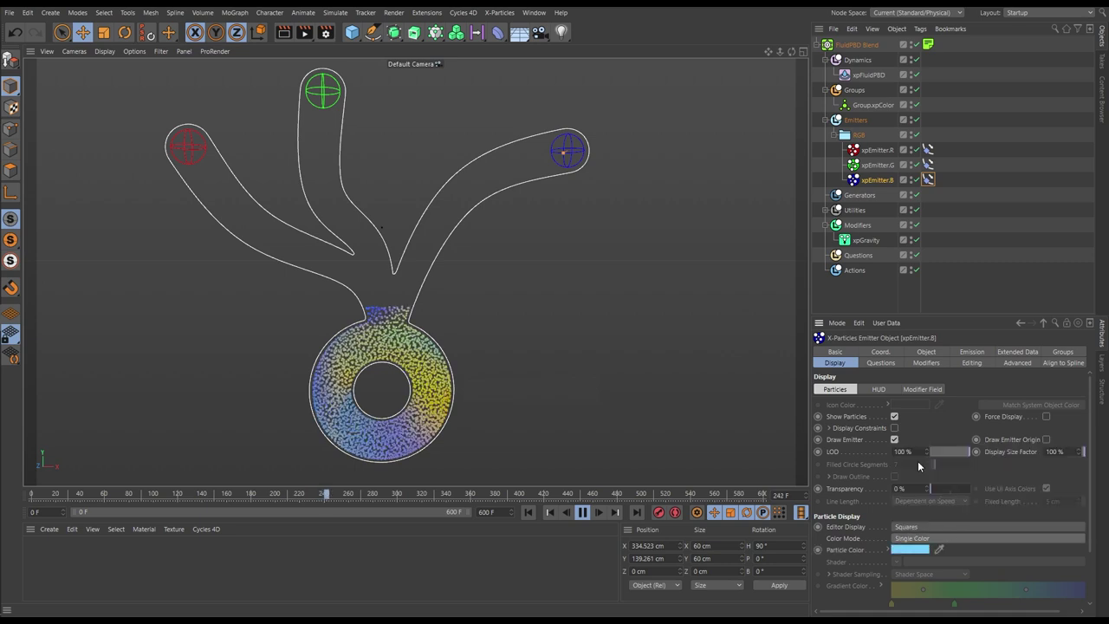
left_click(914, 538)
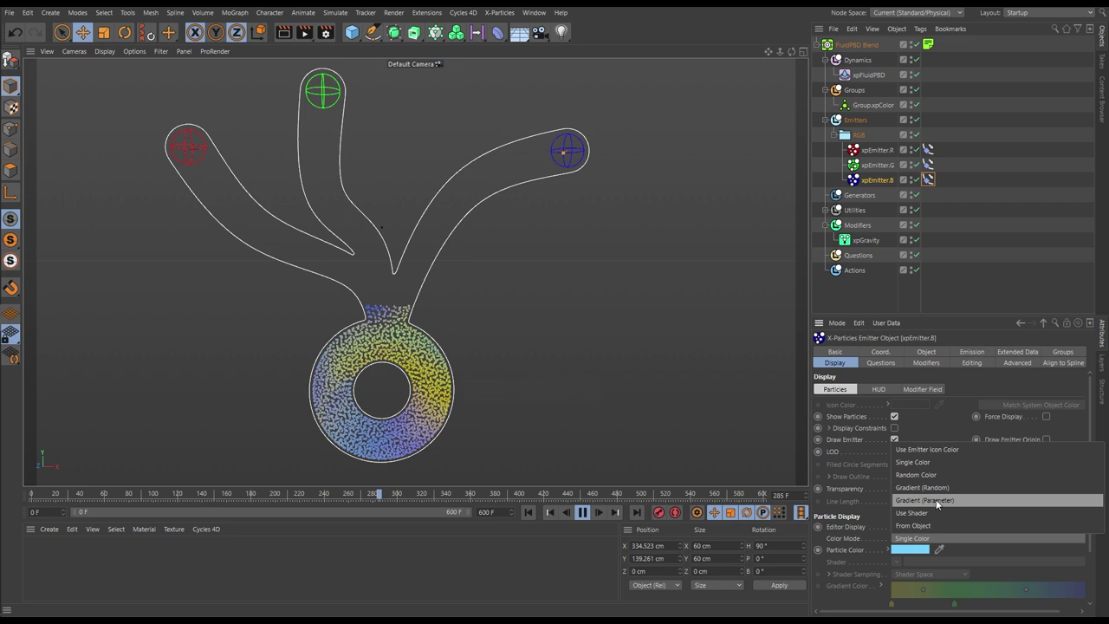
left_click(927, 449)
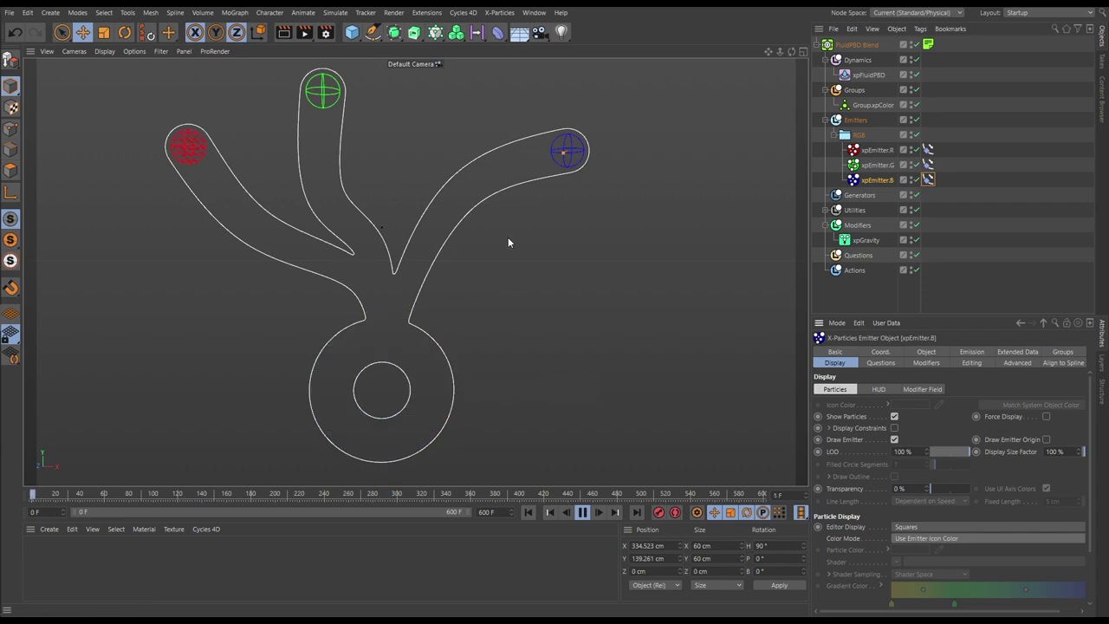